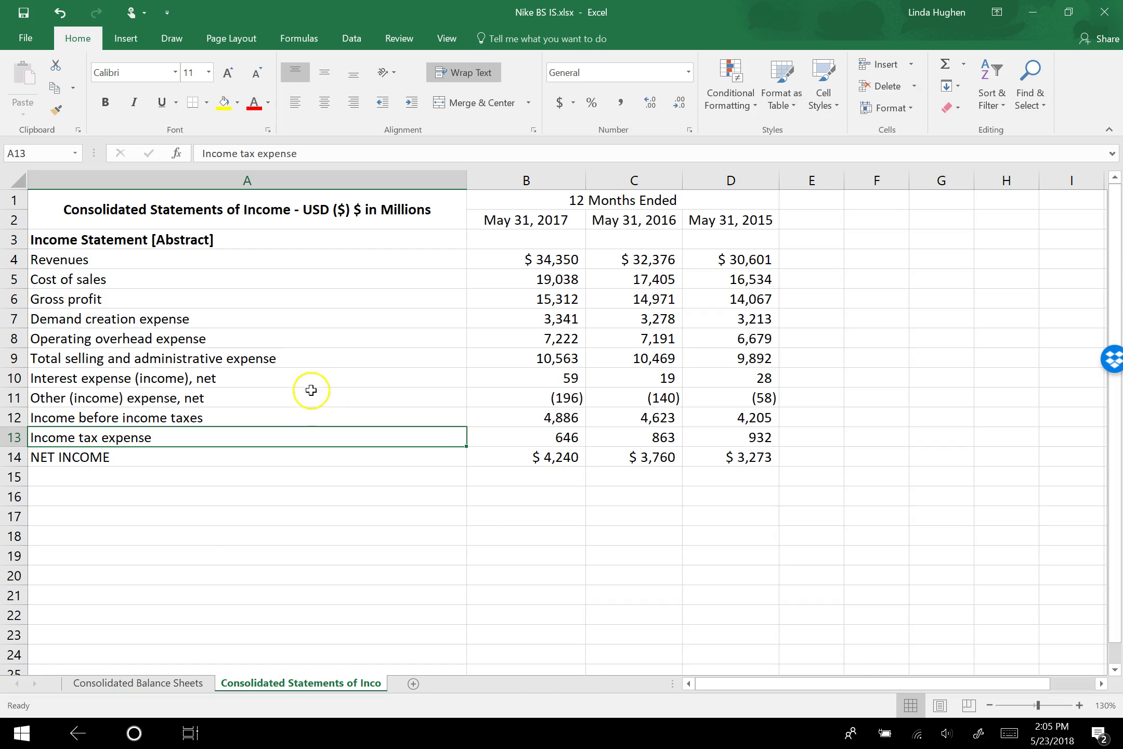
Drag the interest expense through NET INCOME block (A10:D14) down to rows 15–19
left_click_drag(262, 373, 749, 456)
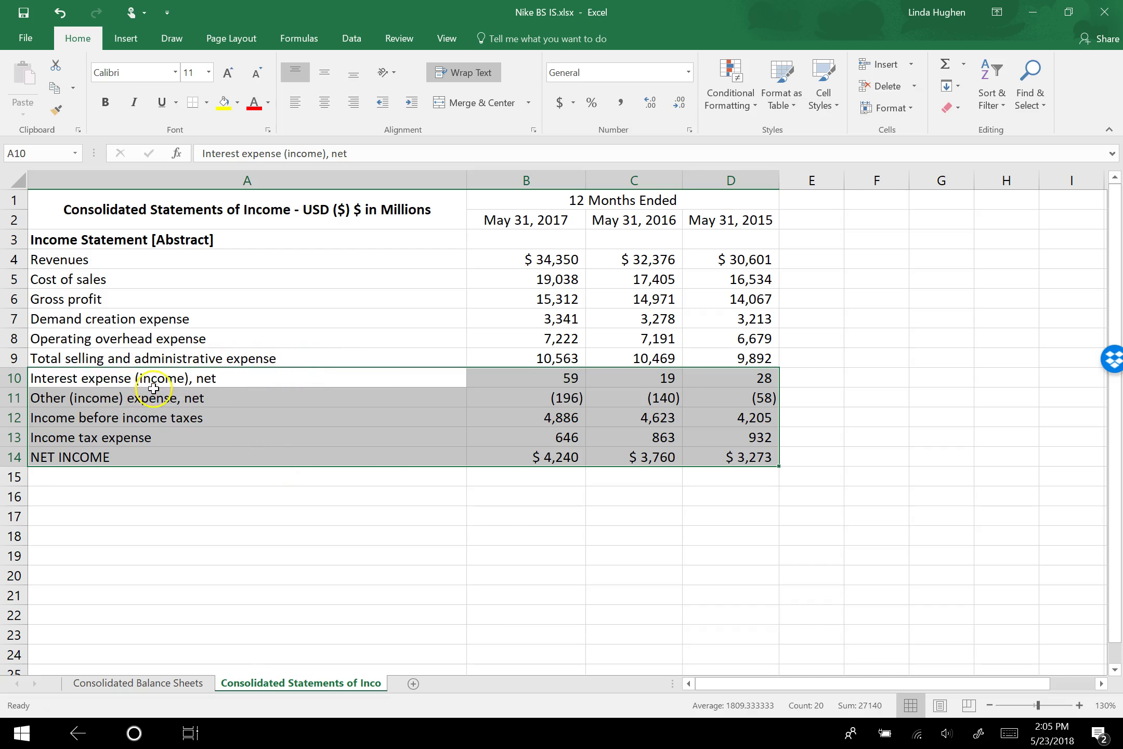
left_click_drag(254, 468, 252, 514)
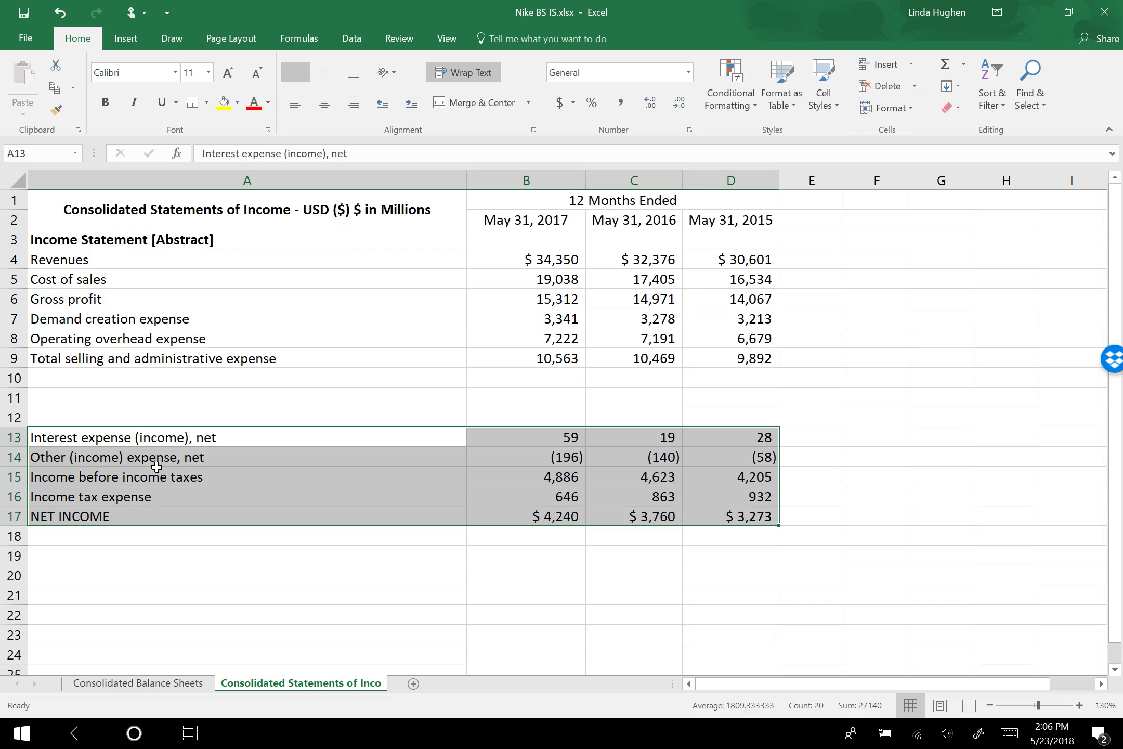
left_click_drag(218, 526, 220, 559)
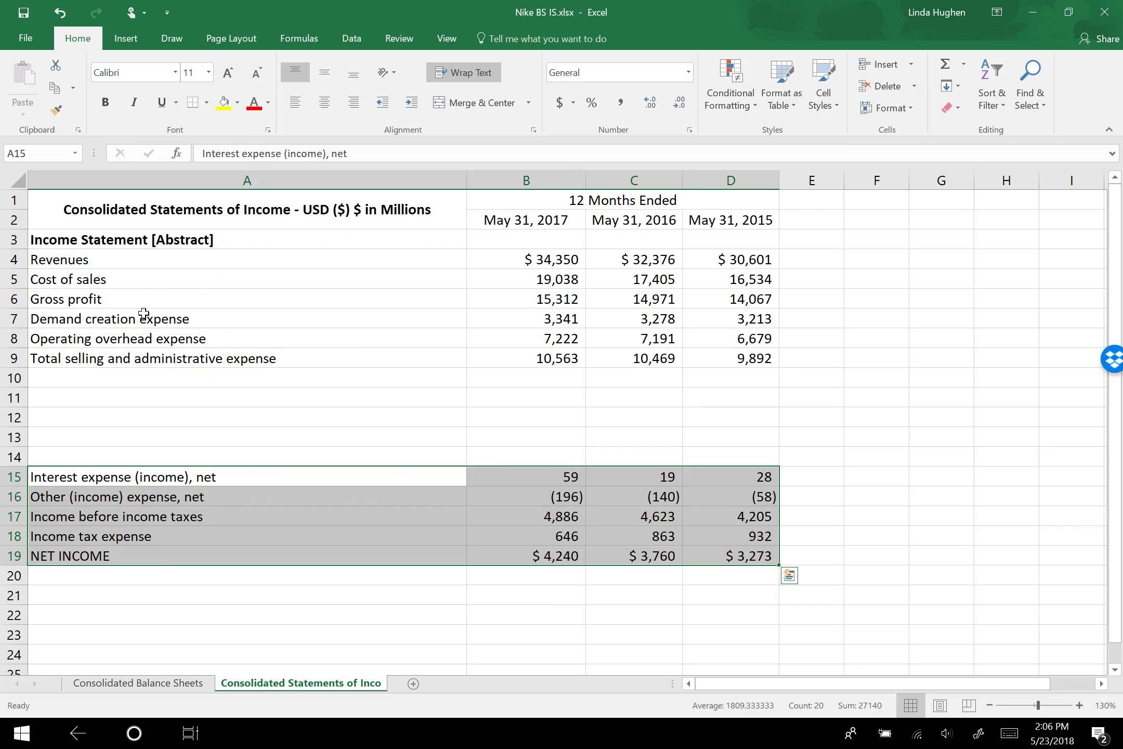
left_click(252, 467)
Label A10 'Operating income' and enter =B6-B9 in B10 (gross profit minus selling and admin)
left_click(144, 376)
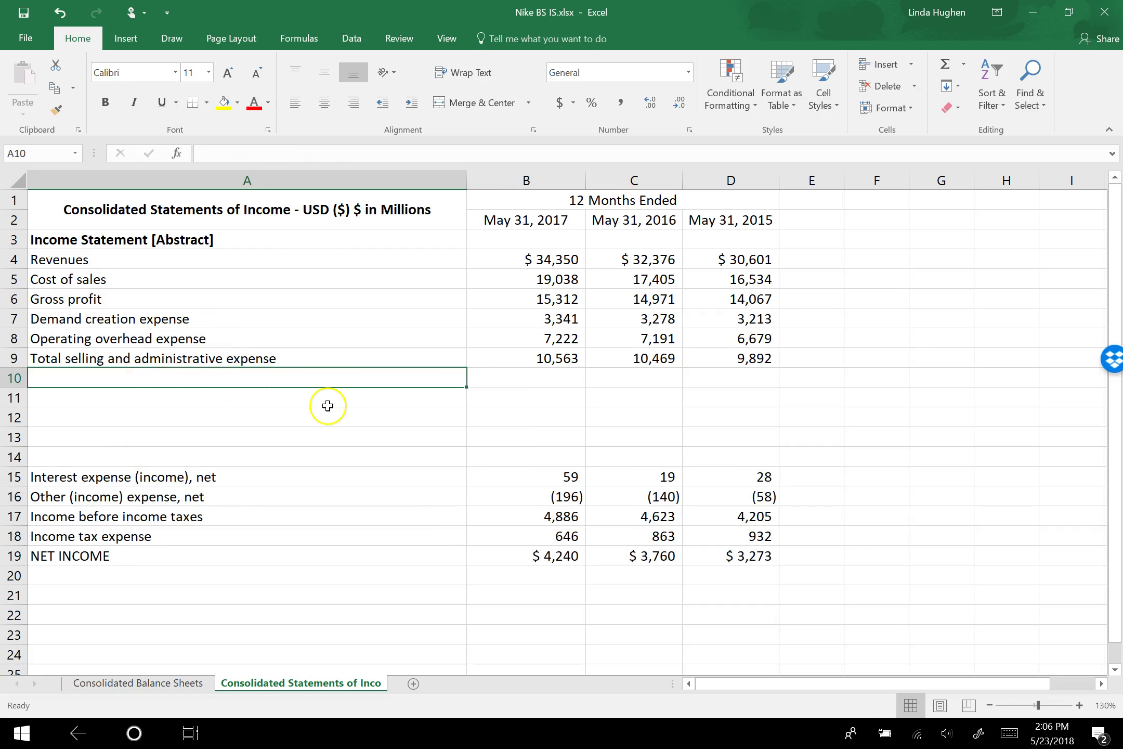
type("Operating")
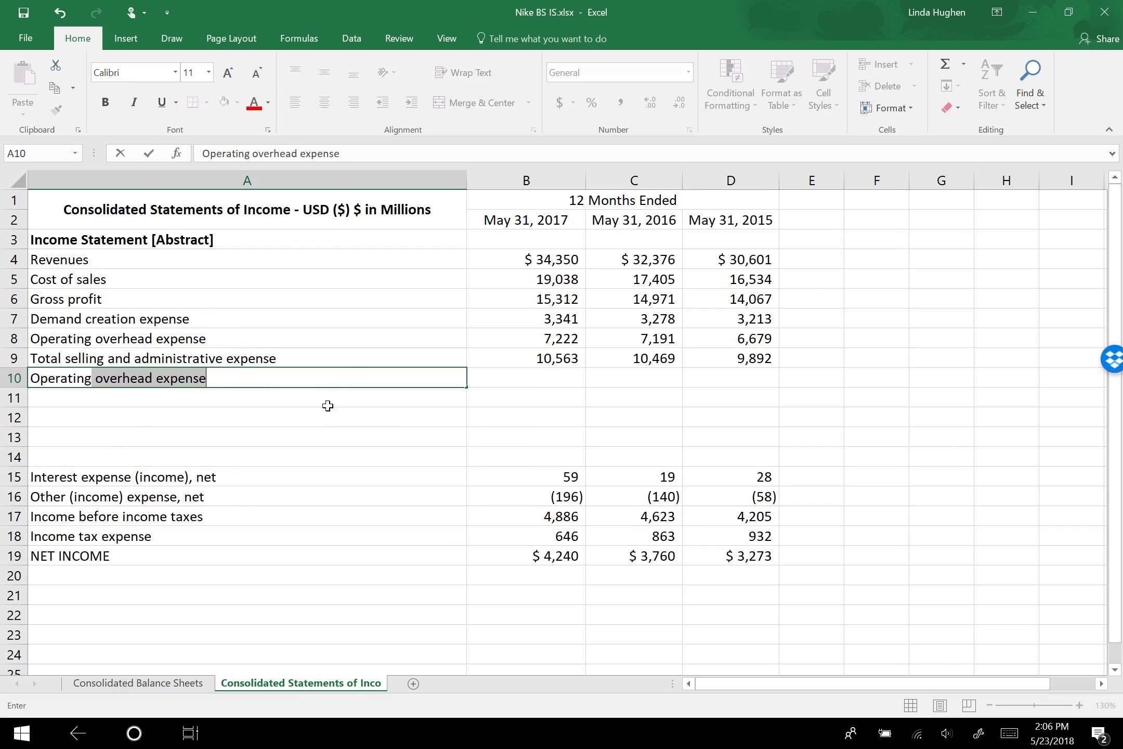
type(" income")
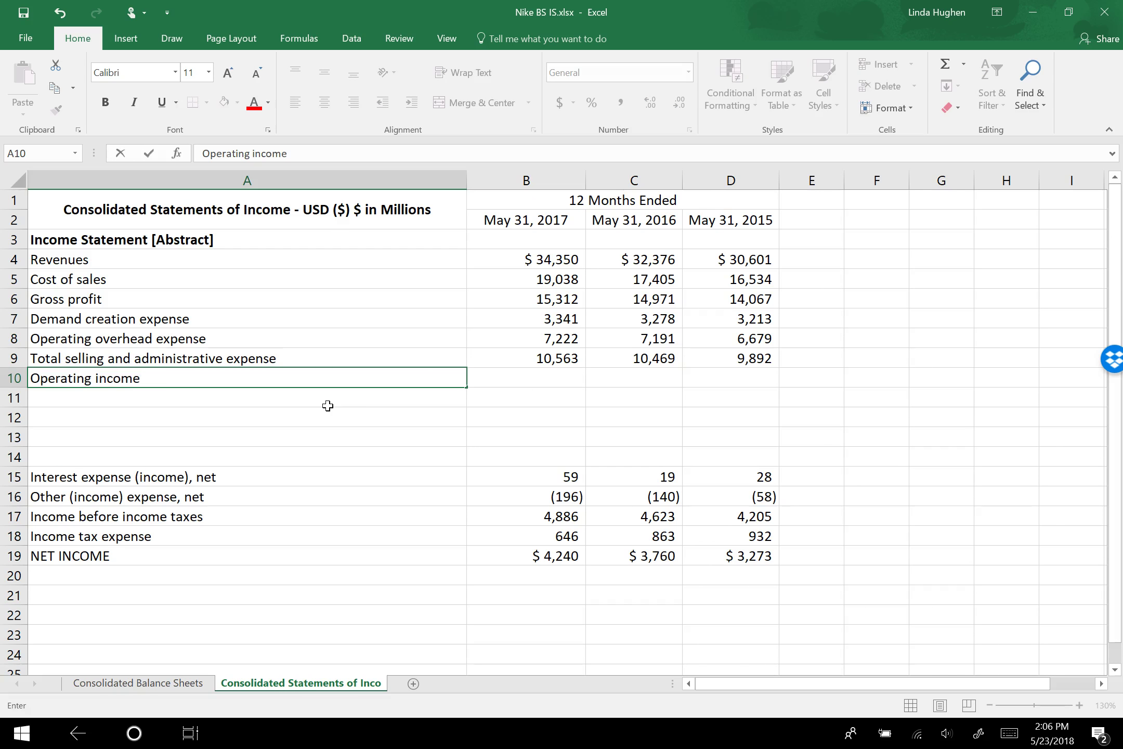
key("Tab")
type("=")
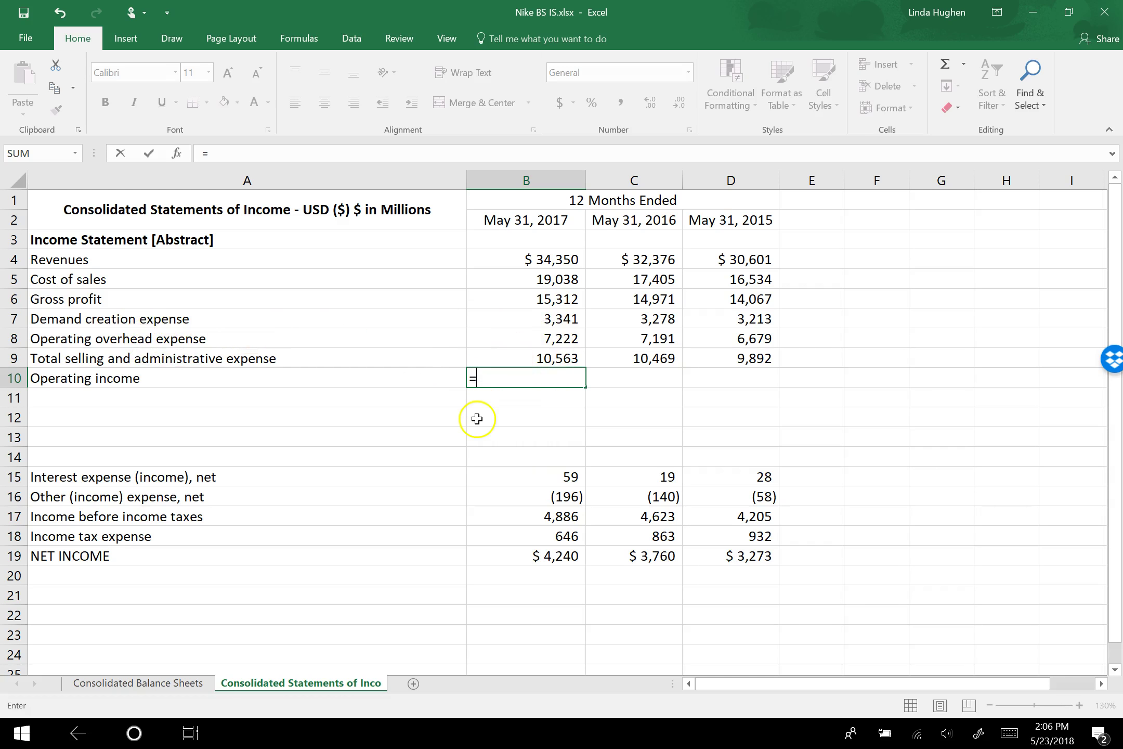
left_click(521, 301)
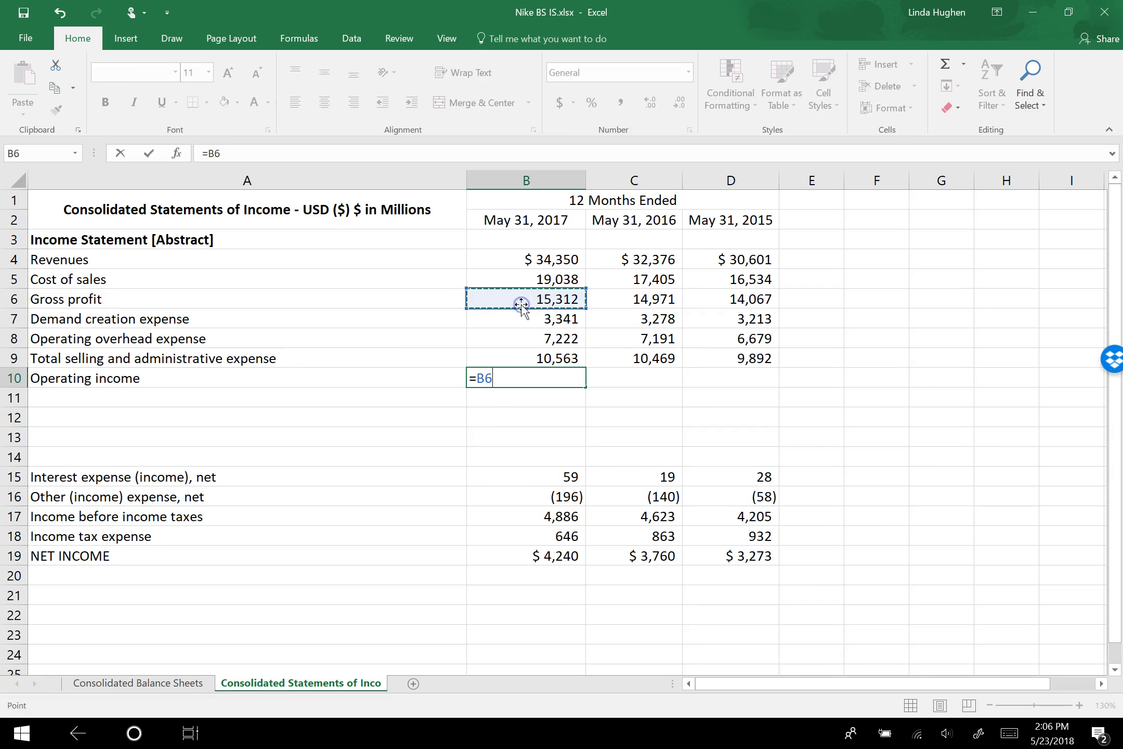
type("-")
left_click(503, 358)
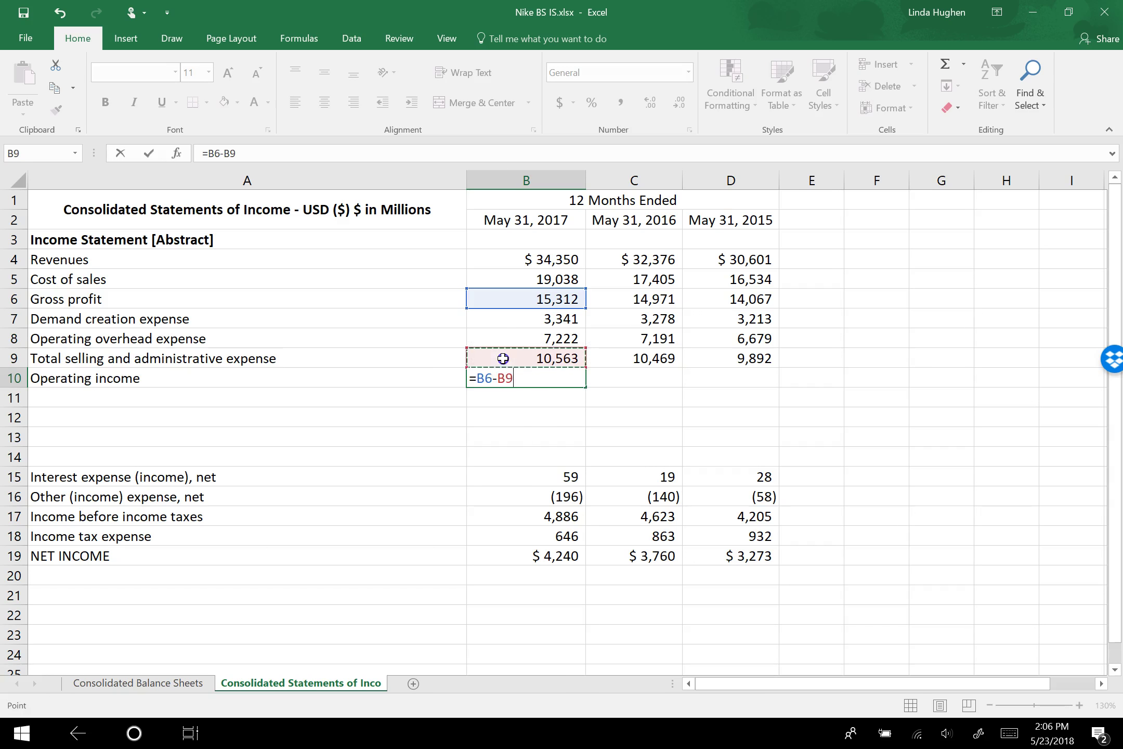
key("Return")
Copy the operating income formula into C10 and D10, giving 4,502 and 4,175
key("Up")
key("ctrl+c")
key("Right")
key("ctrl+v")
key("Right")
key("ctrl+v")
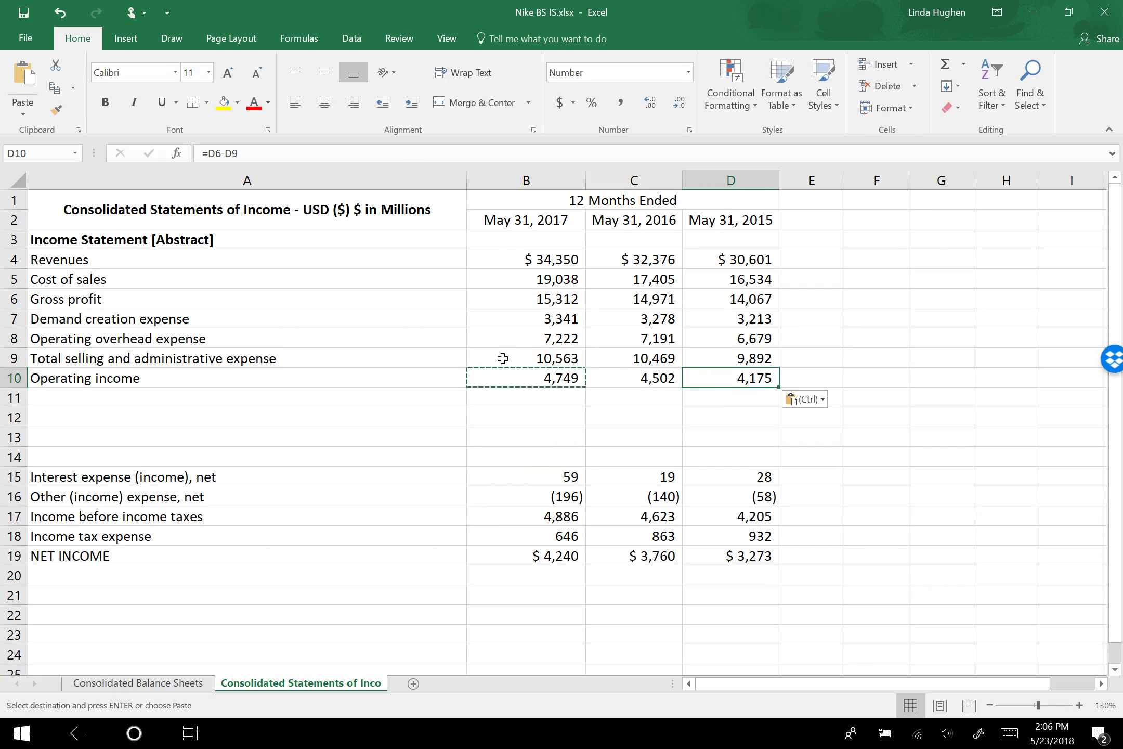
key("Down")
key("Down")
key("Escape")
key("shift+F10")
key("Escape")
key("Left")
key("Left")
key("Left")
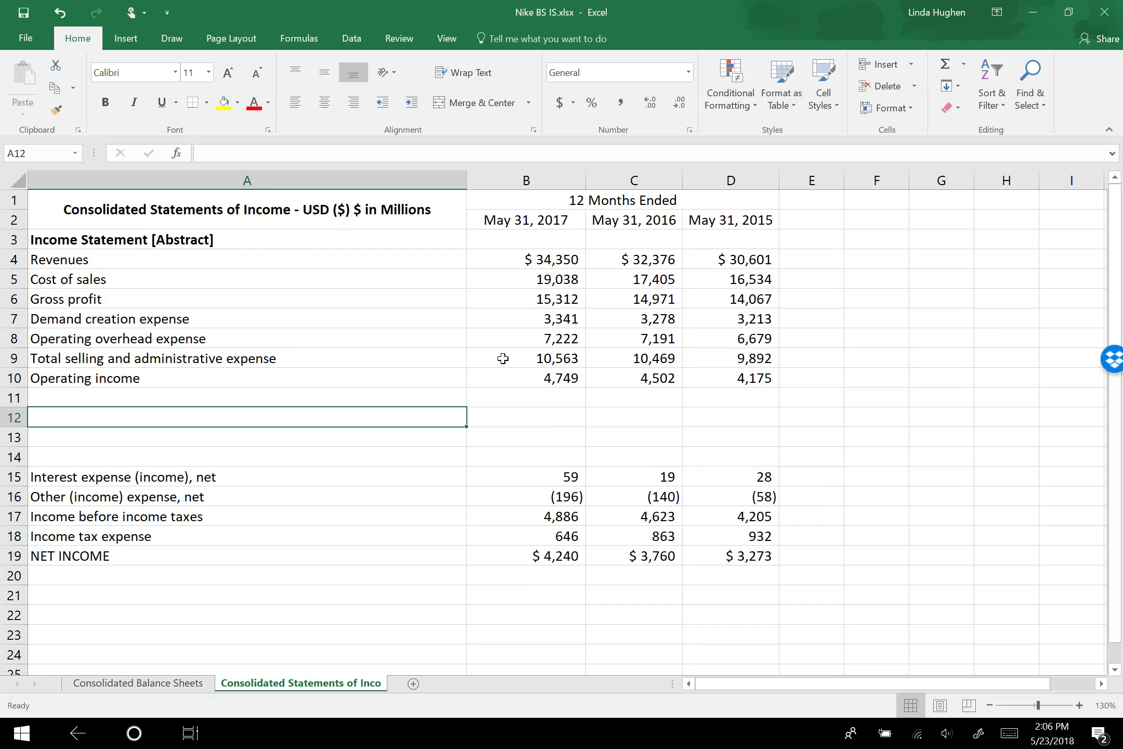
Move the income before taxes, income tax expense and NET INCOME rows down to rows 20–22
key("Up")
key("Down")
key("Down")
key("Down")
key("Down")
key("Down")
key("Down")
key("Down")
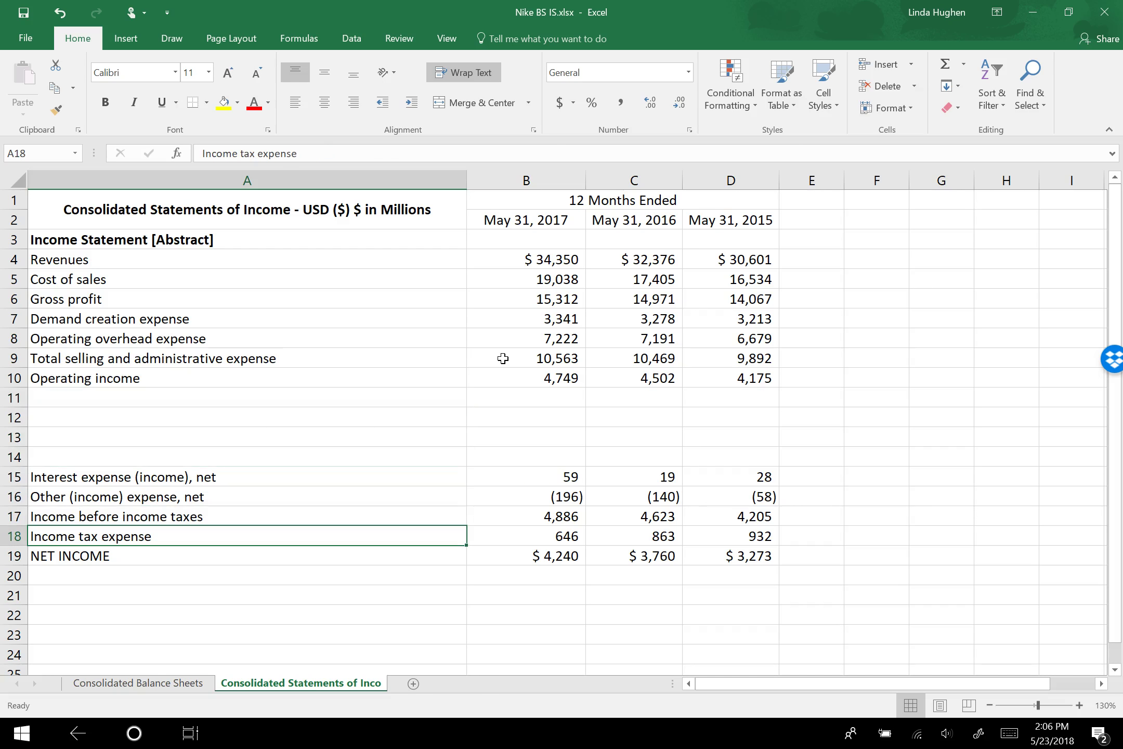
left_click_drag(298, 517, 721, 556)
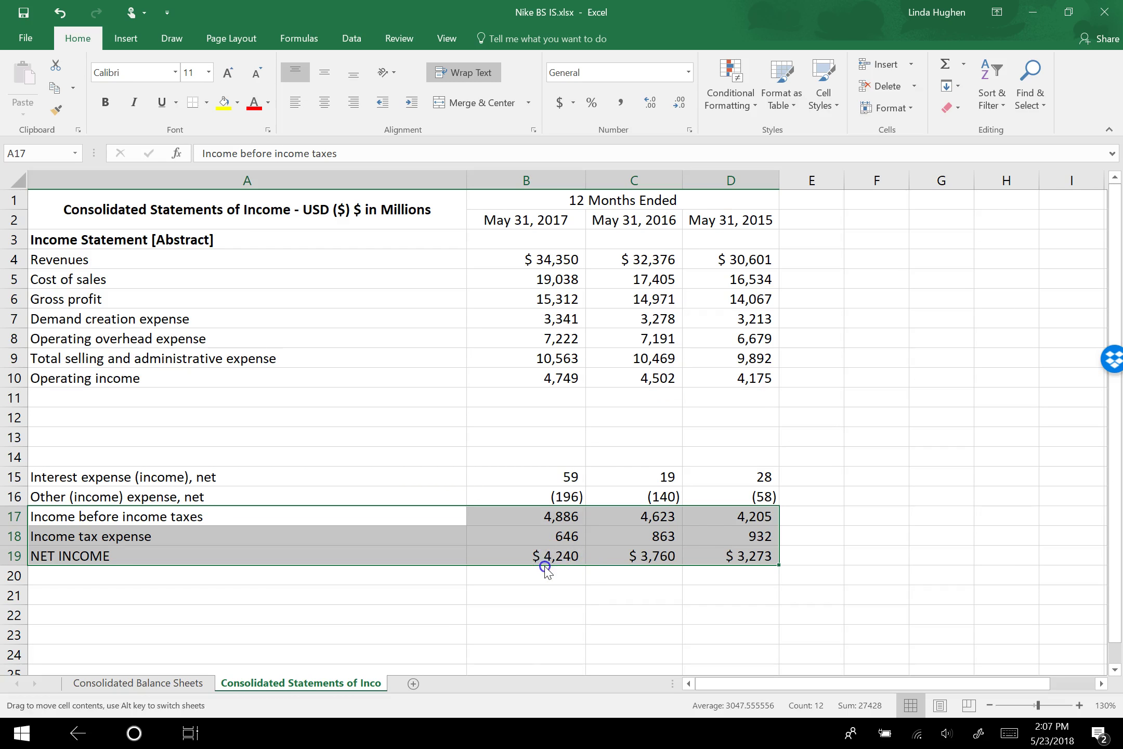
left_click_drag(541, 564, 541, 614)
left_click_drag(409, 477, 685, 481)
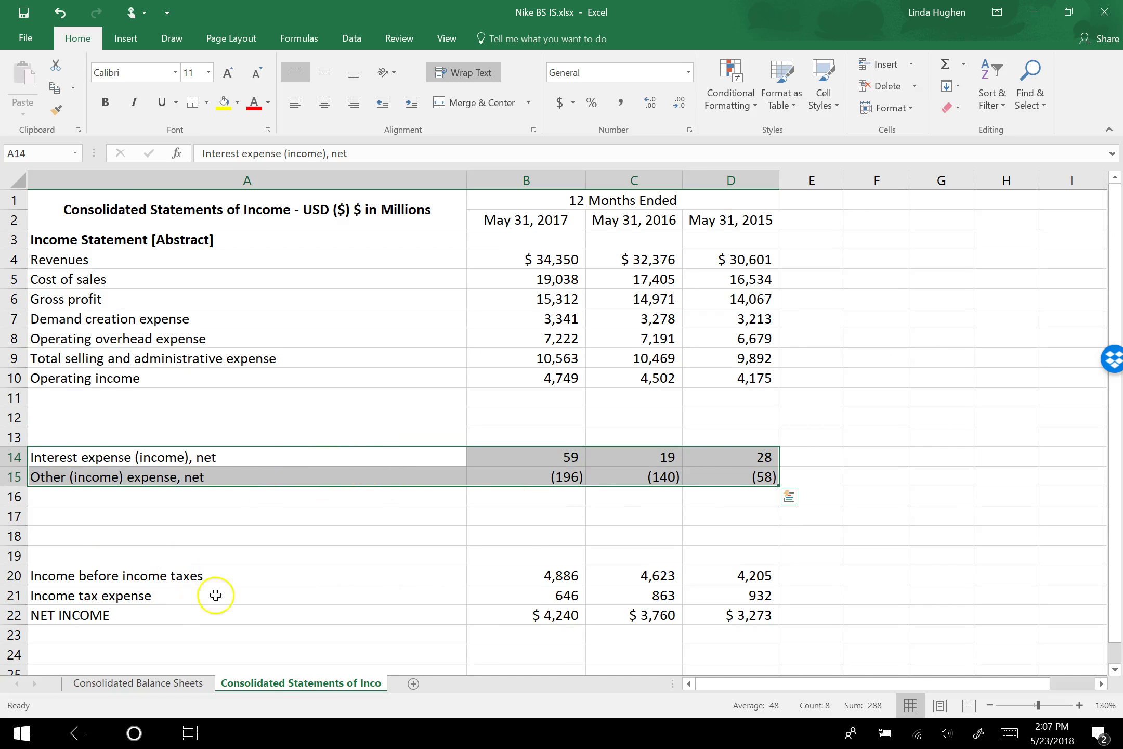
left_click_drag(169, 597, 751, 593)
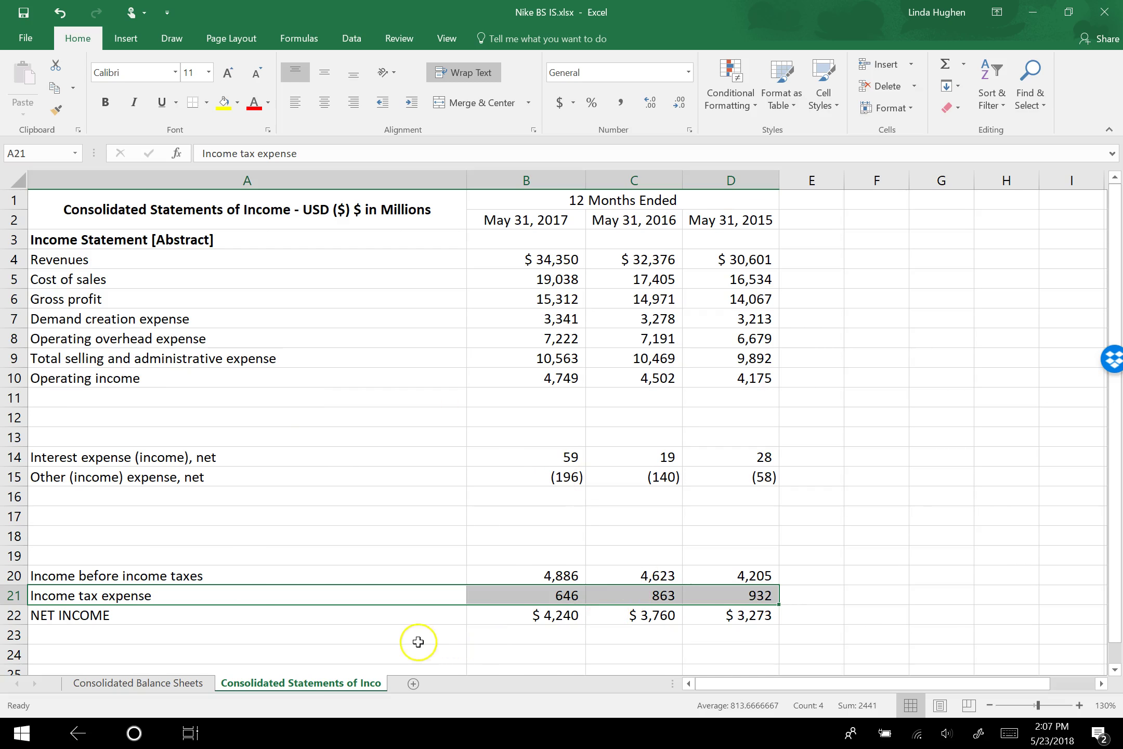
Add an 'Effective tax rate' label in row 22 and move NET INCOME down to row 26
left_click(395, 637)
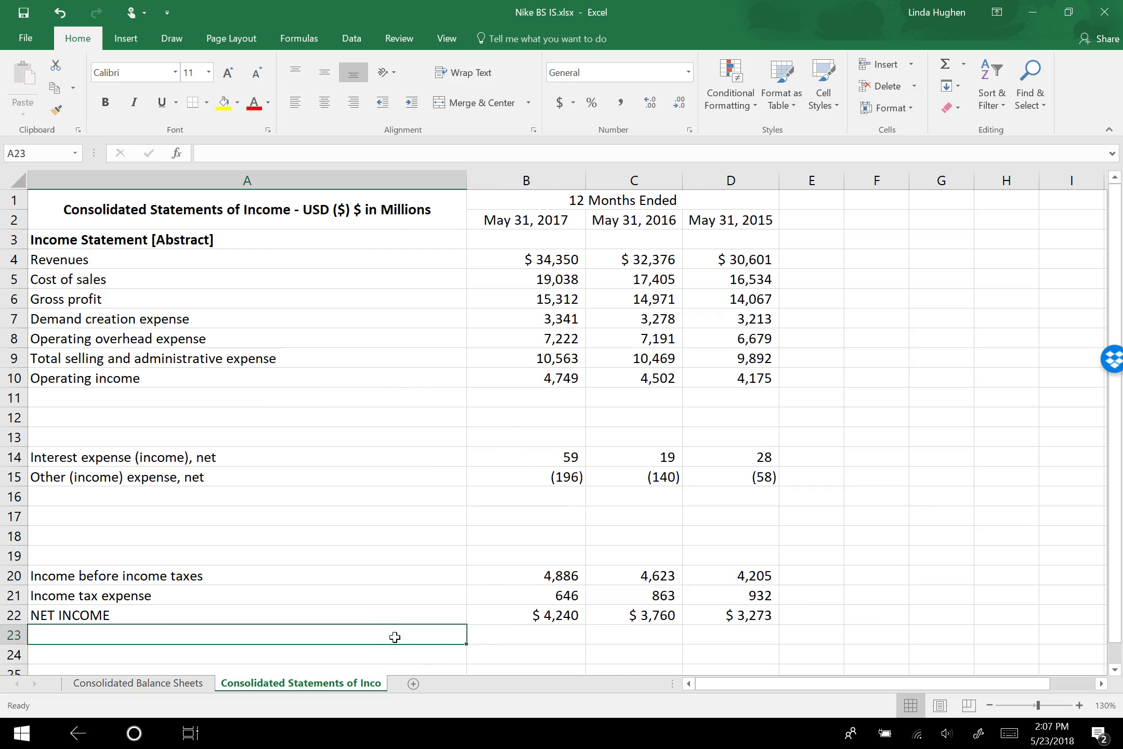
type("Effective")
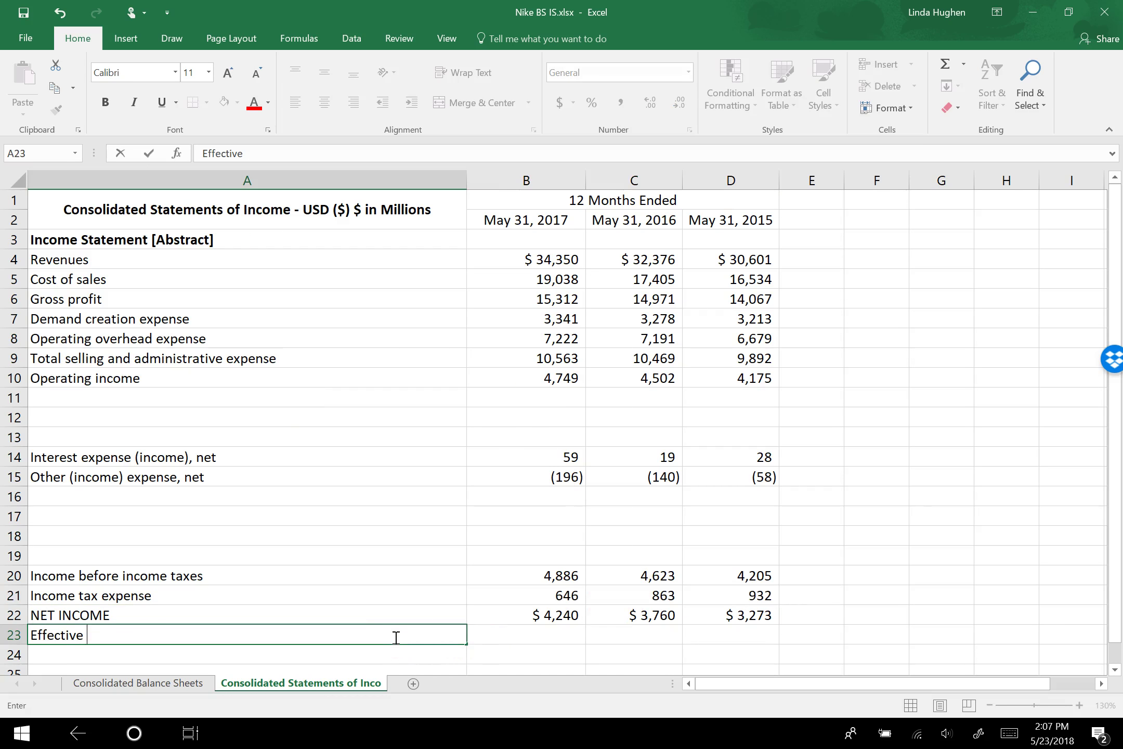
type(" tax rate")
key("Return")
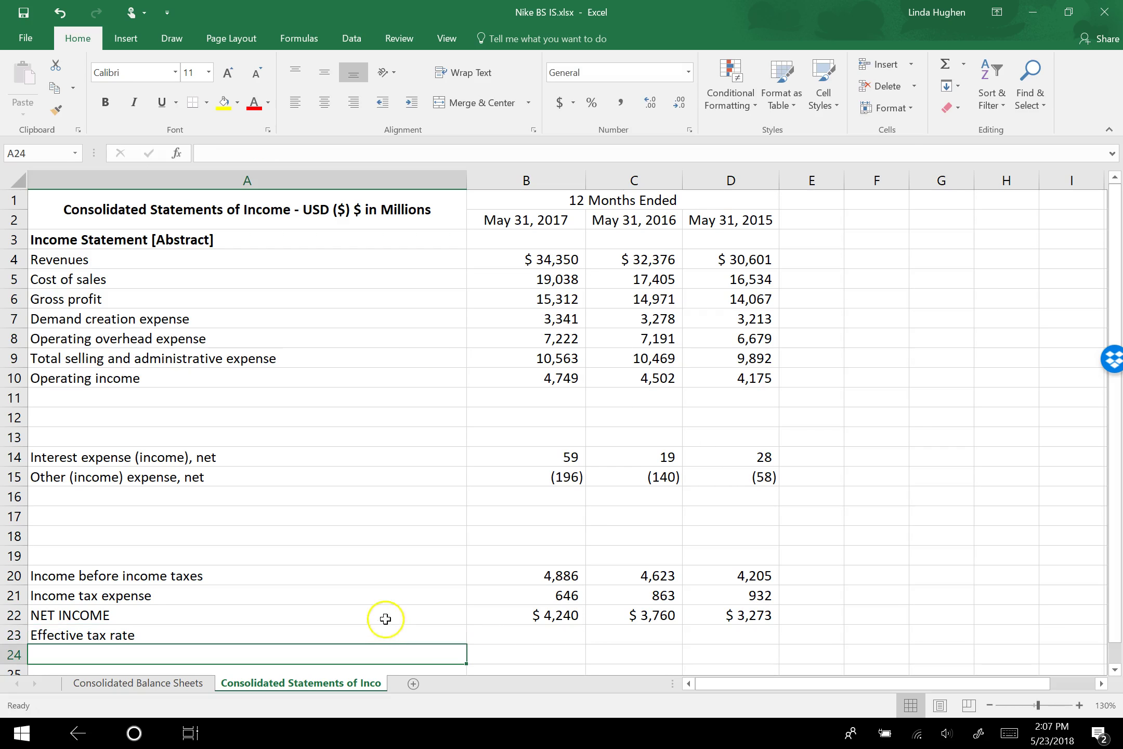
left_click_drag(386, 619, 733, 615)
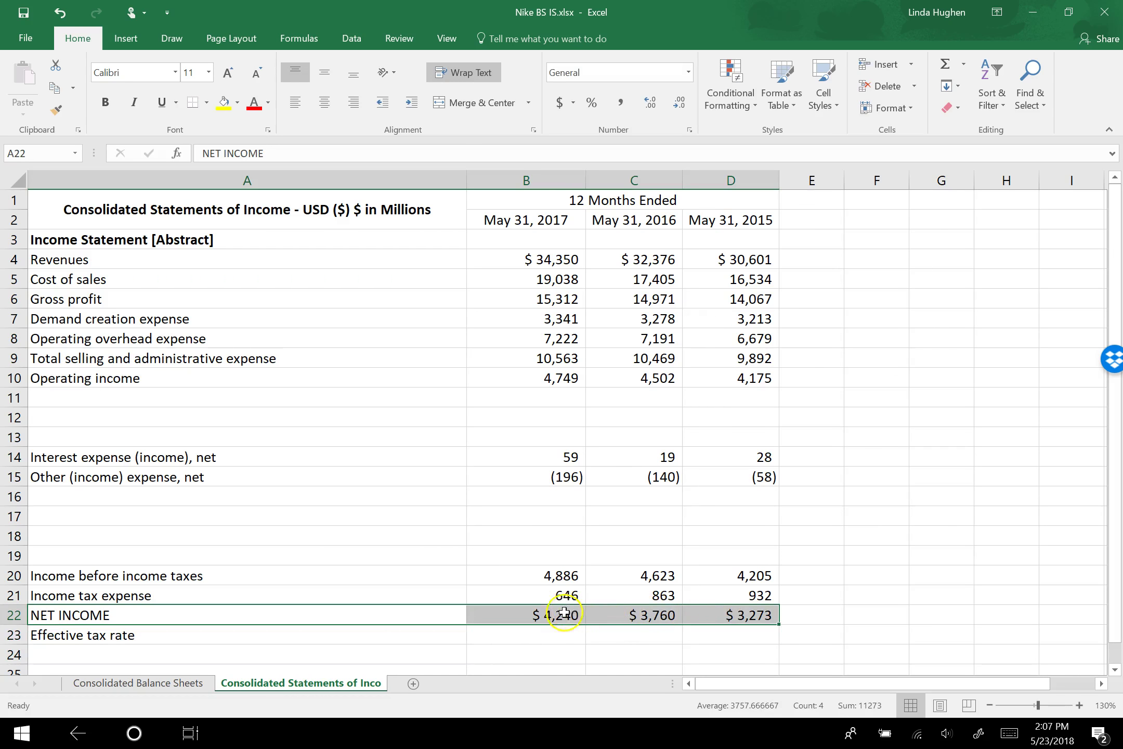
mouse_move(543, 624)
left_mouse_down()
mouse_move(543, 675)
mouse_move(532, 627)
left_mouse_up()
left_click(406, 577)
left_click_drag(408, 584, 400, 555)
Compute the effective tax rate as income tax expense divided by pre-tax income in B22:D22
left_click(561, 559)
type("=")
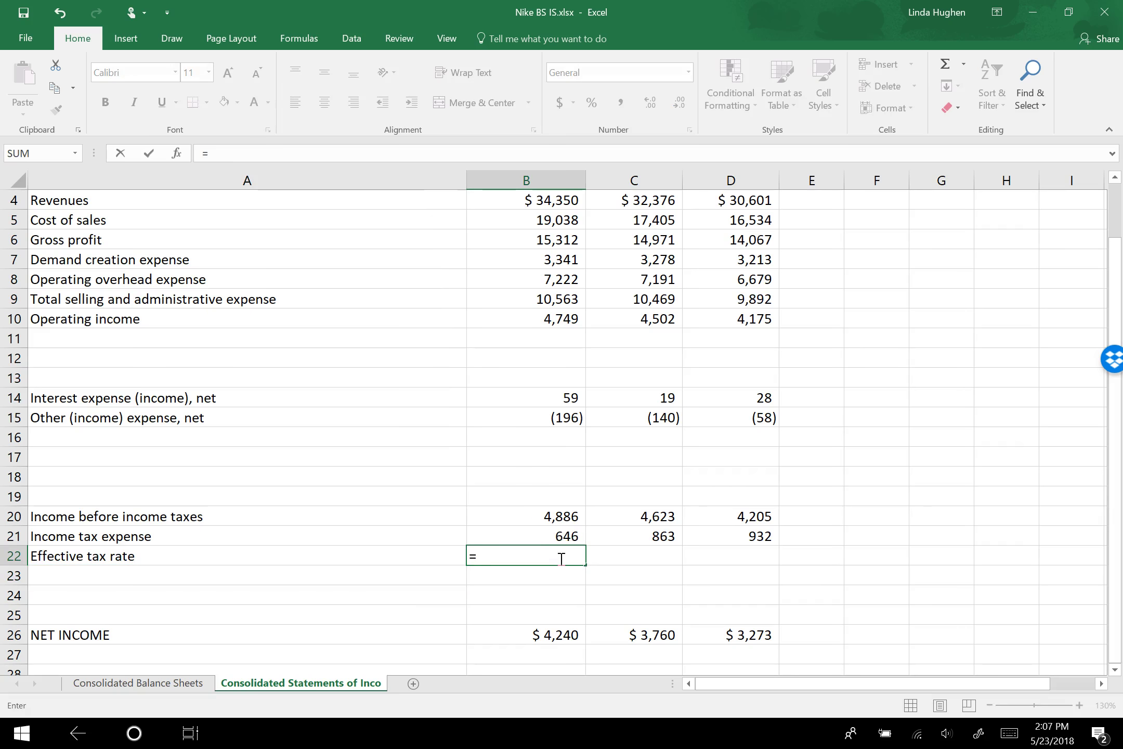
key("Up")
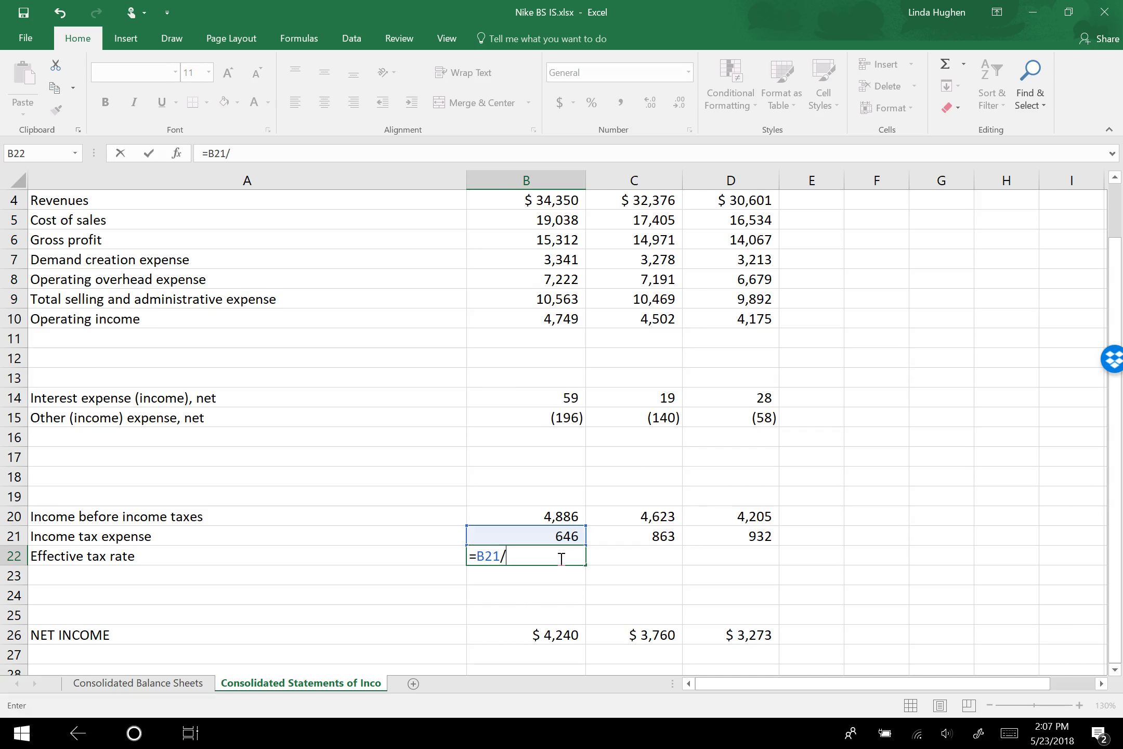
type("/")
key("Up")
key("Up")
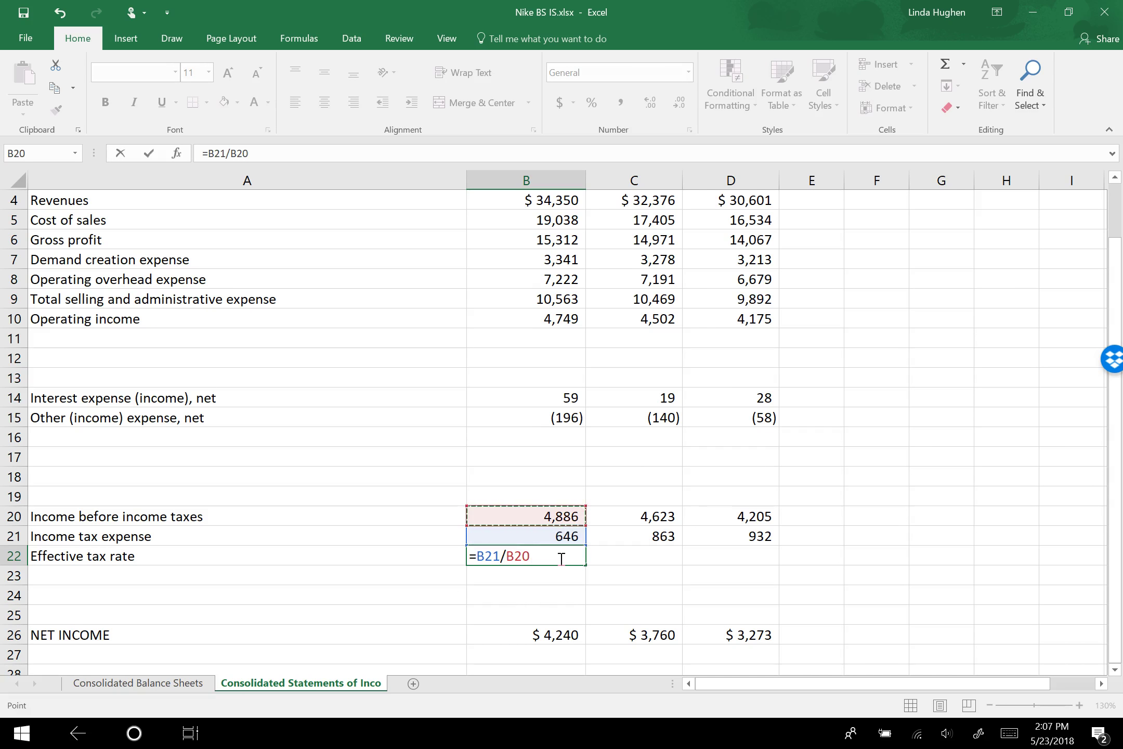
key("Return")
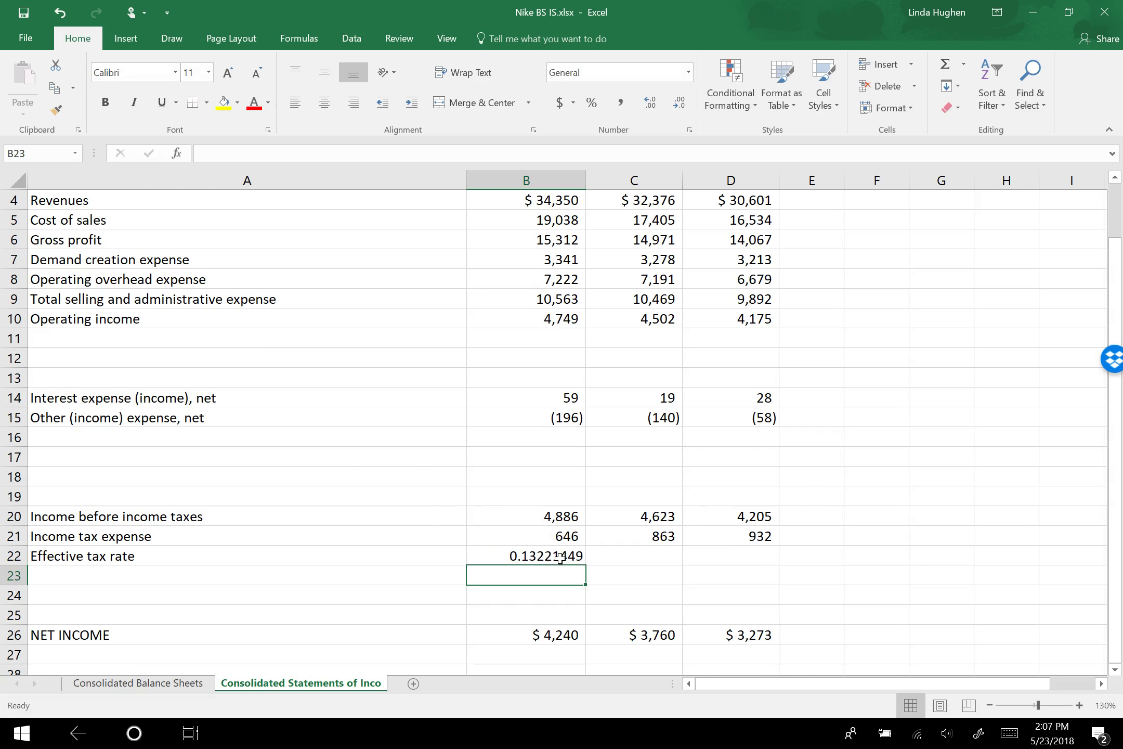
key("Up")
key("ctrl+c")
key("Right")
key("ctrl+v")
key("Right")
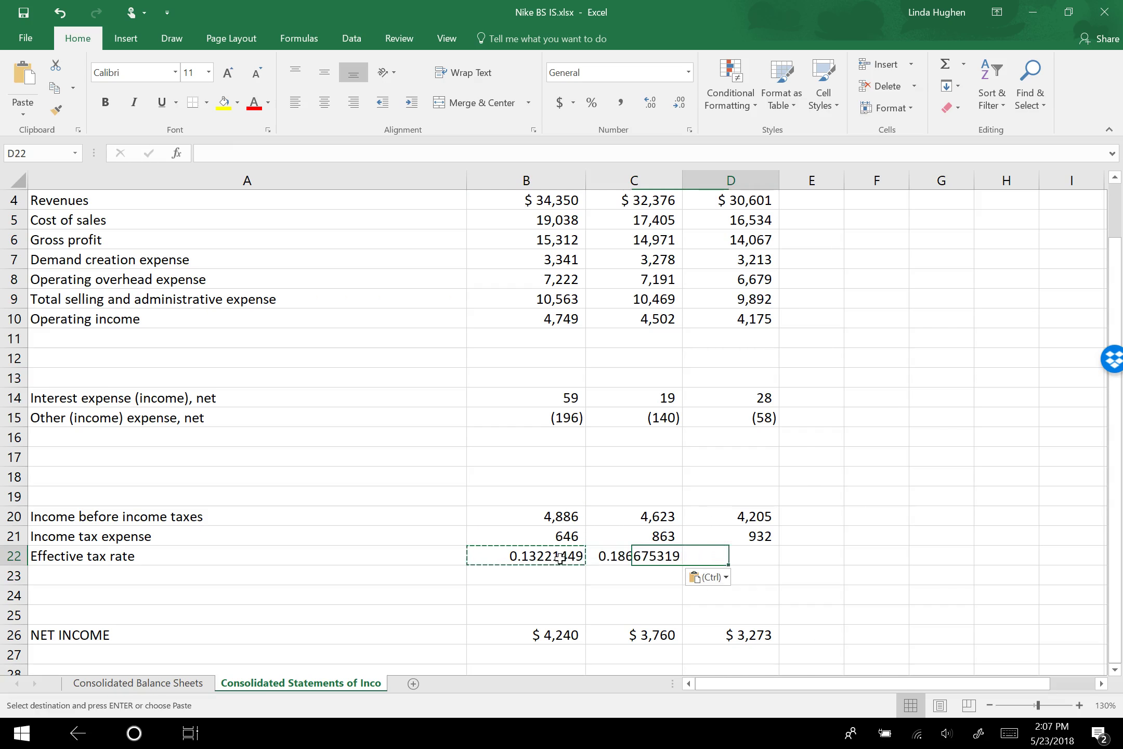
key("ctrl+v")
Format the three tax rates as two-decimal numbers: 0.13, 0.19 and 0.22
key("shift+Left")
key("shift+Left")
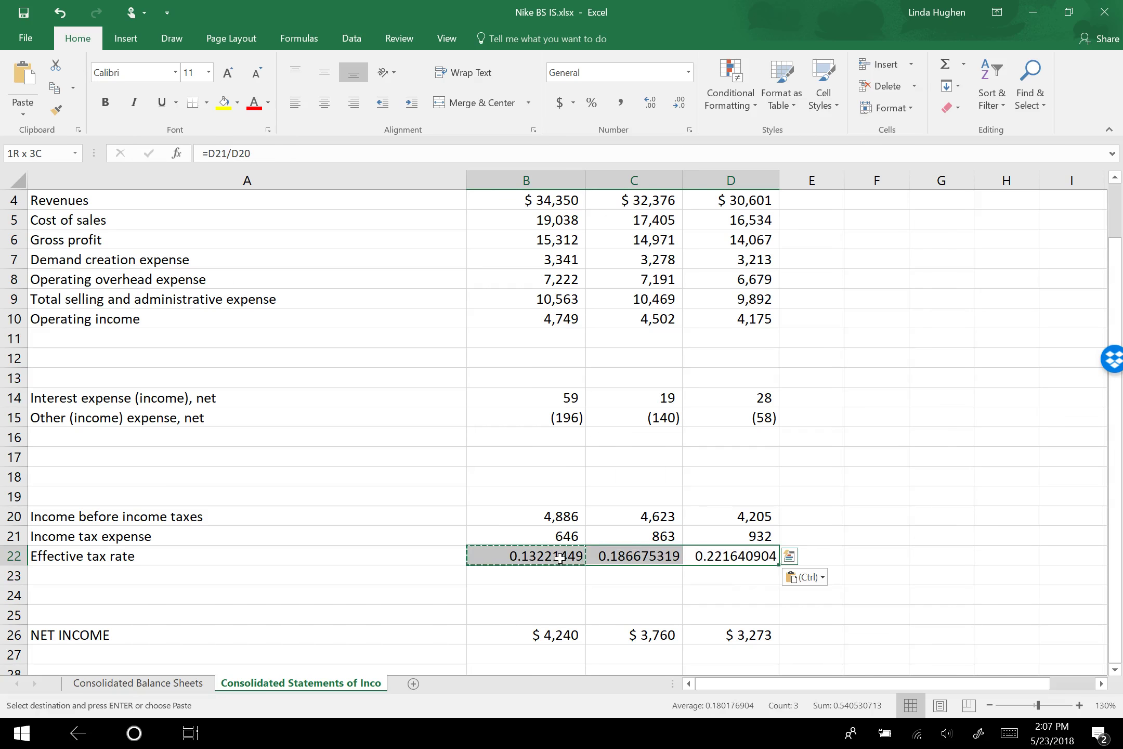
left_click(688, 72)
left_click(666, 137)
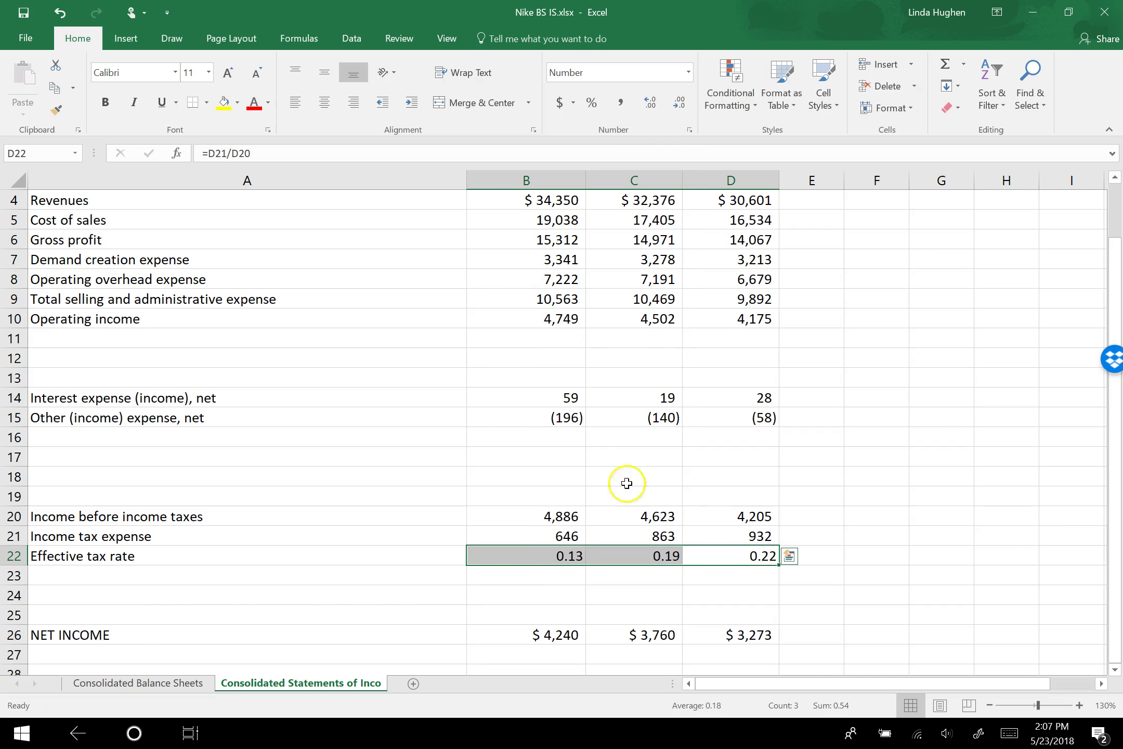
left_click(505, 552)
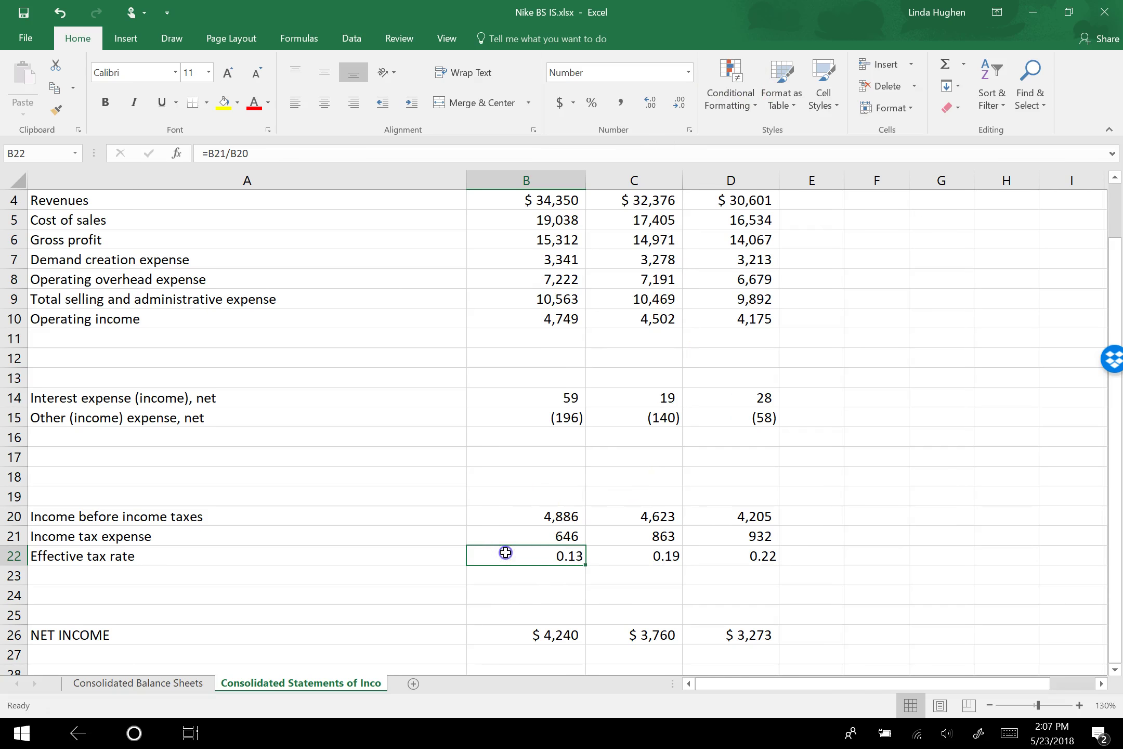
left_click_drag(1111, 494, 1108, 414)
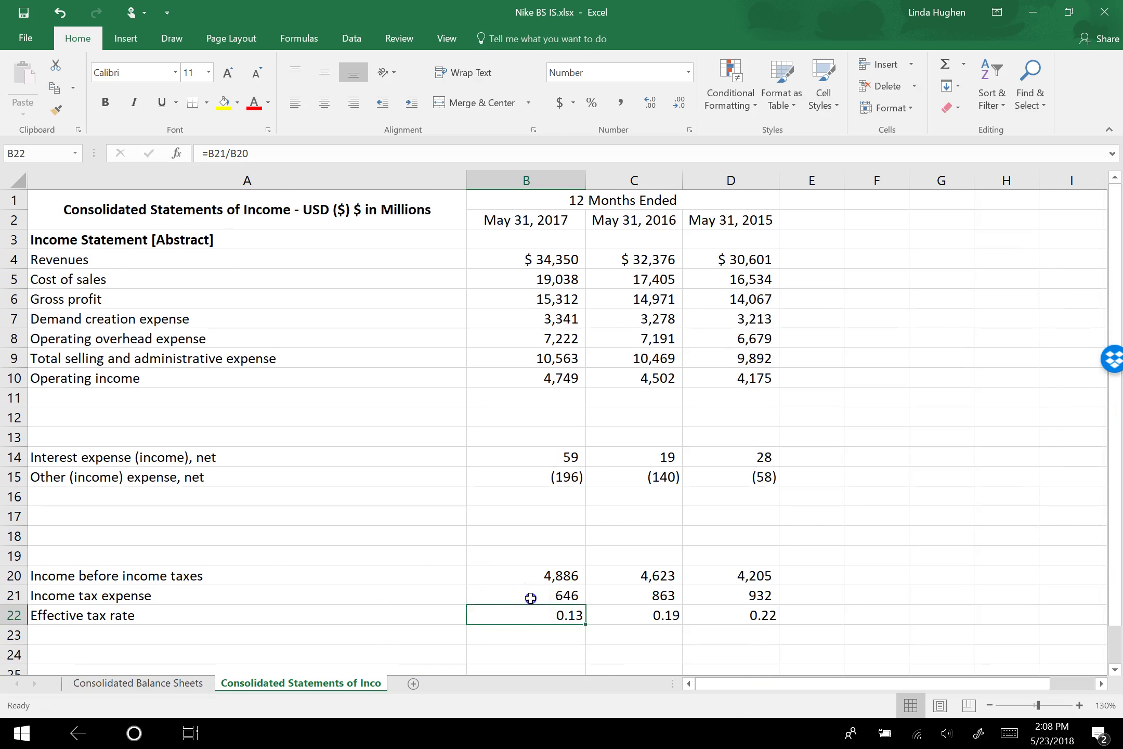
left_click(531, 598)
left_click_drag(530, 598, 746, 595)
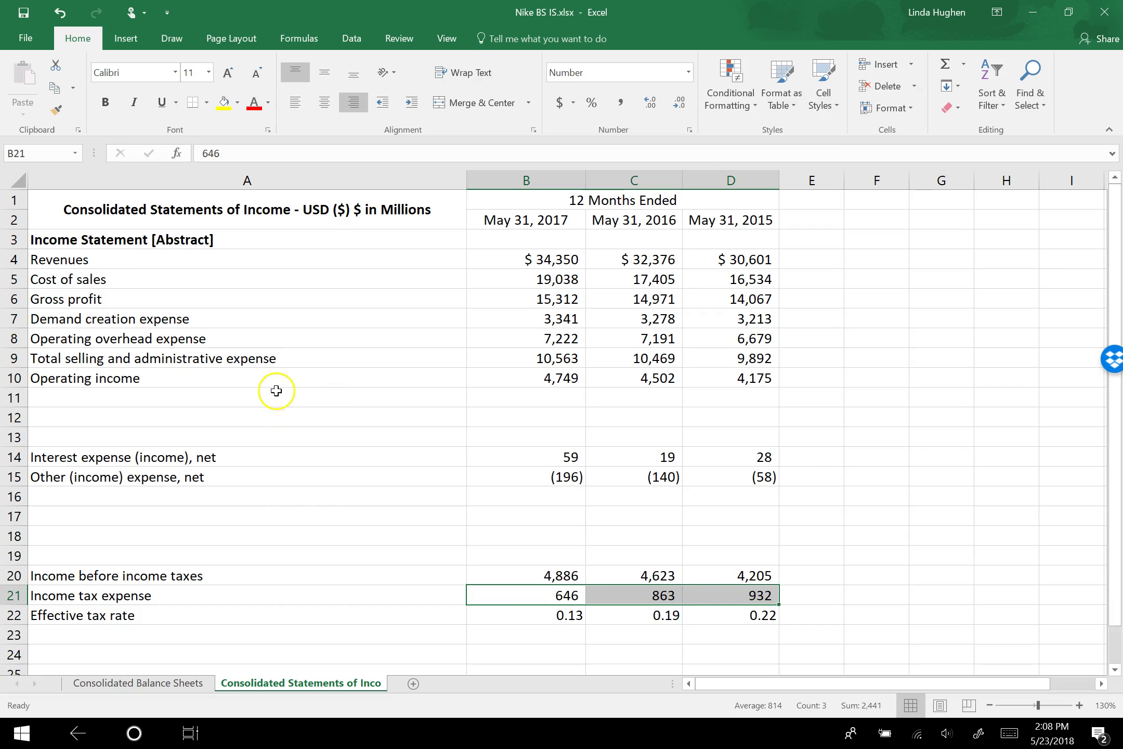
Label A11 'Tax on operating income' and enter =B10*B22 in B11
left_click(256, 391)
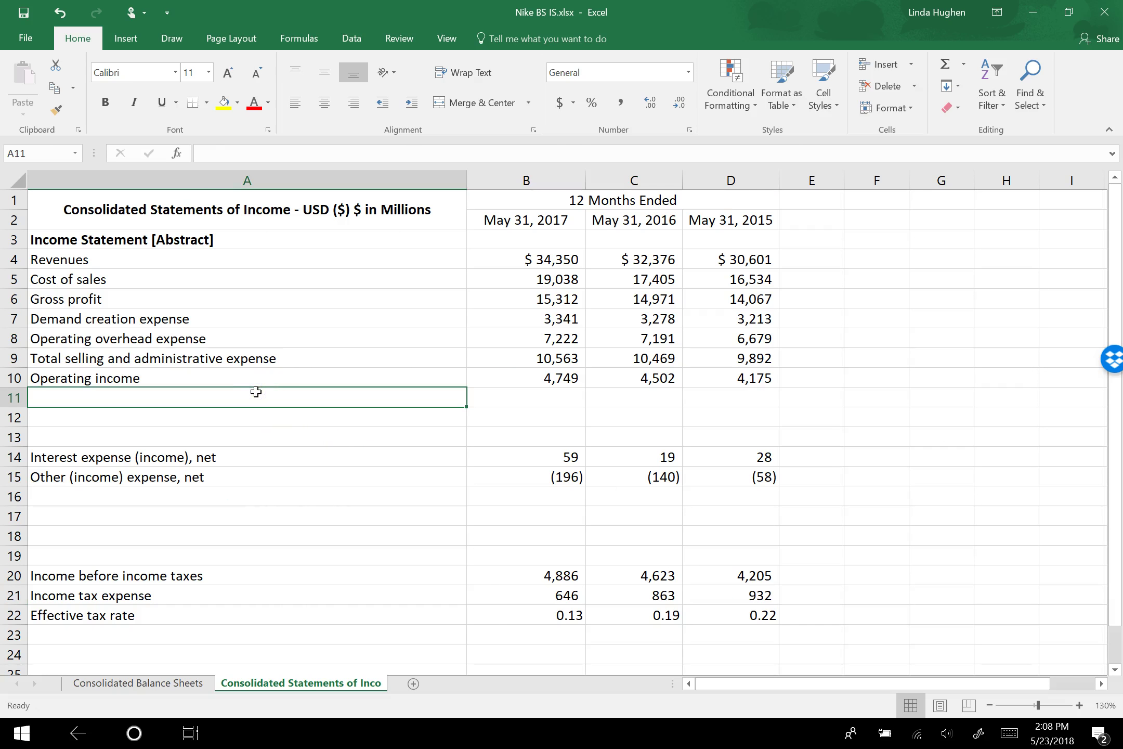
type("T")
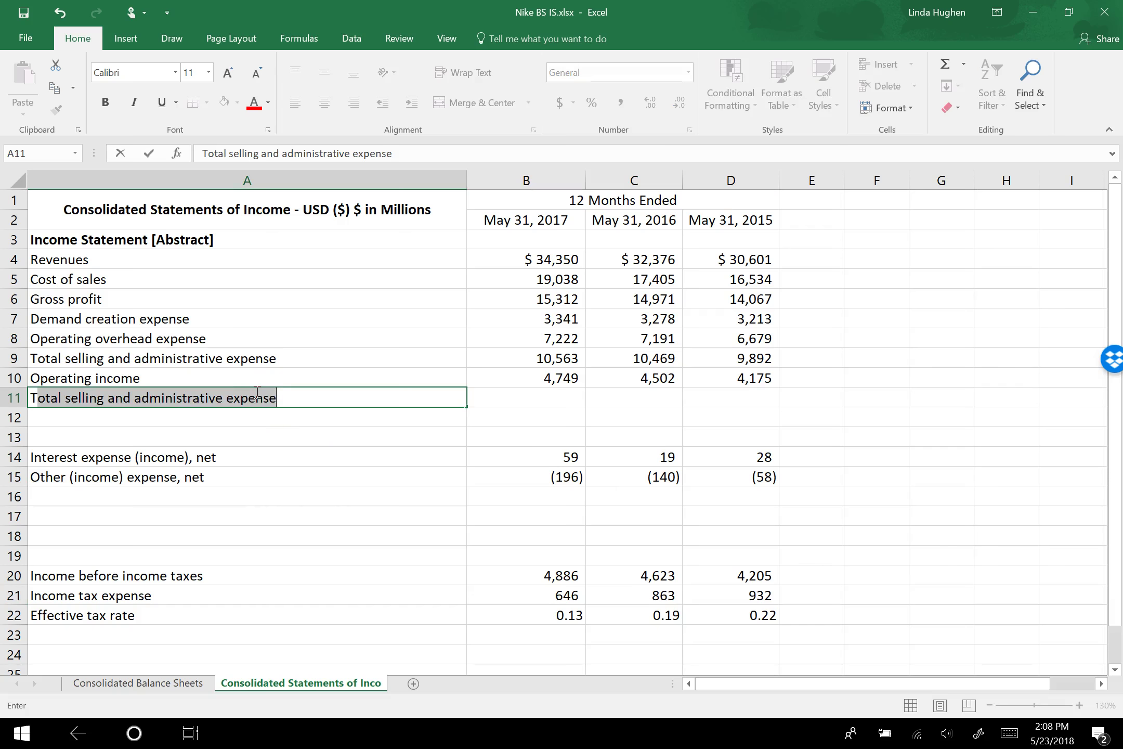
type("ax on operating income")
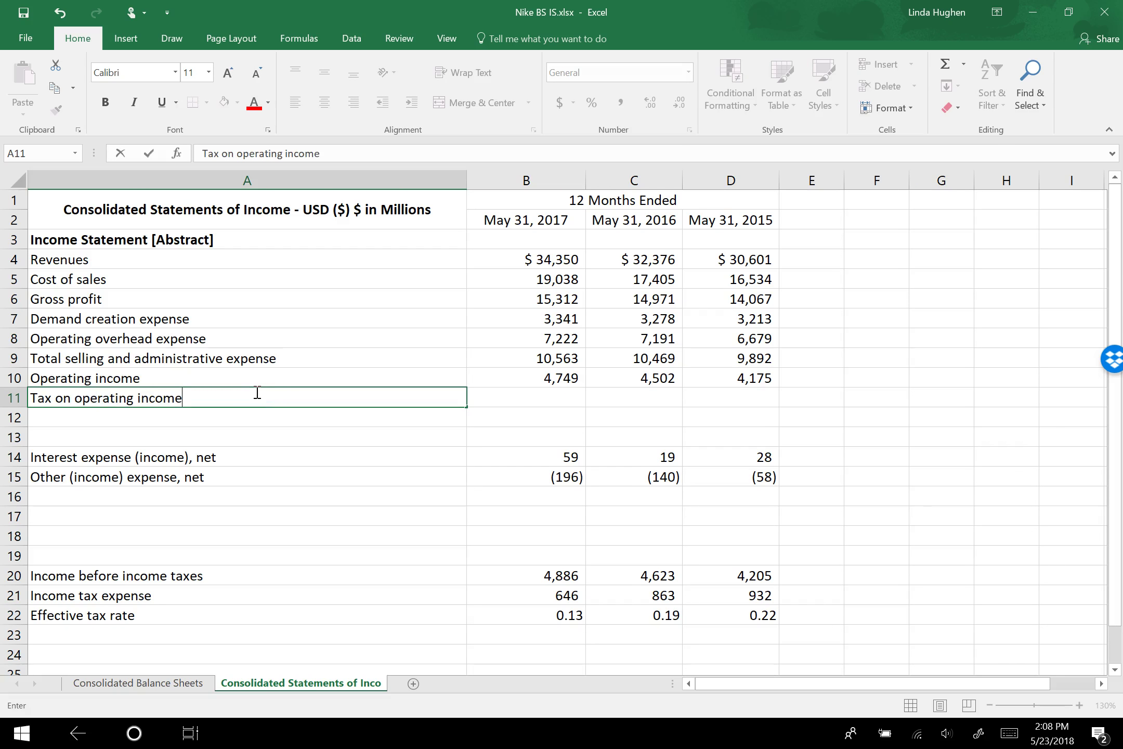
key("Tab")
type("=")
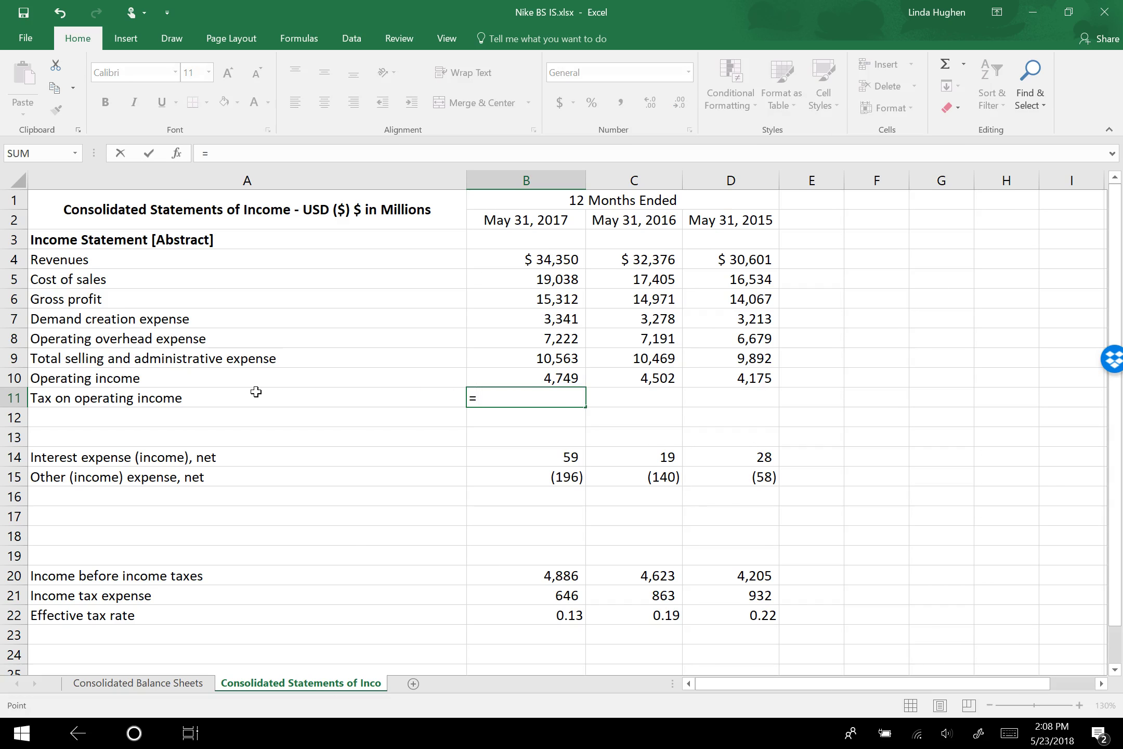
key("Up")
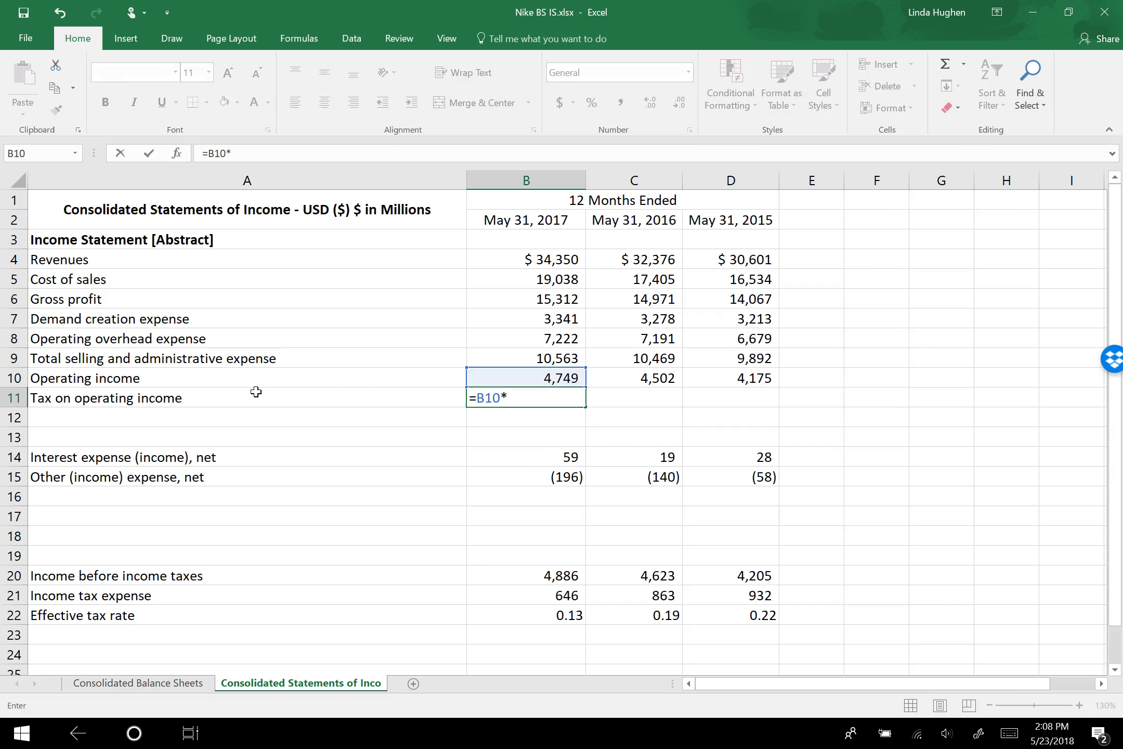
left_click(537, 614)
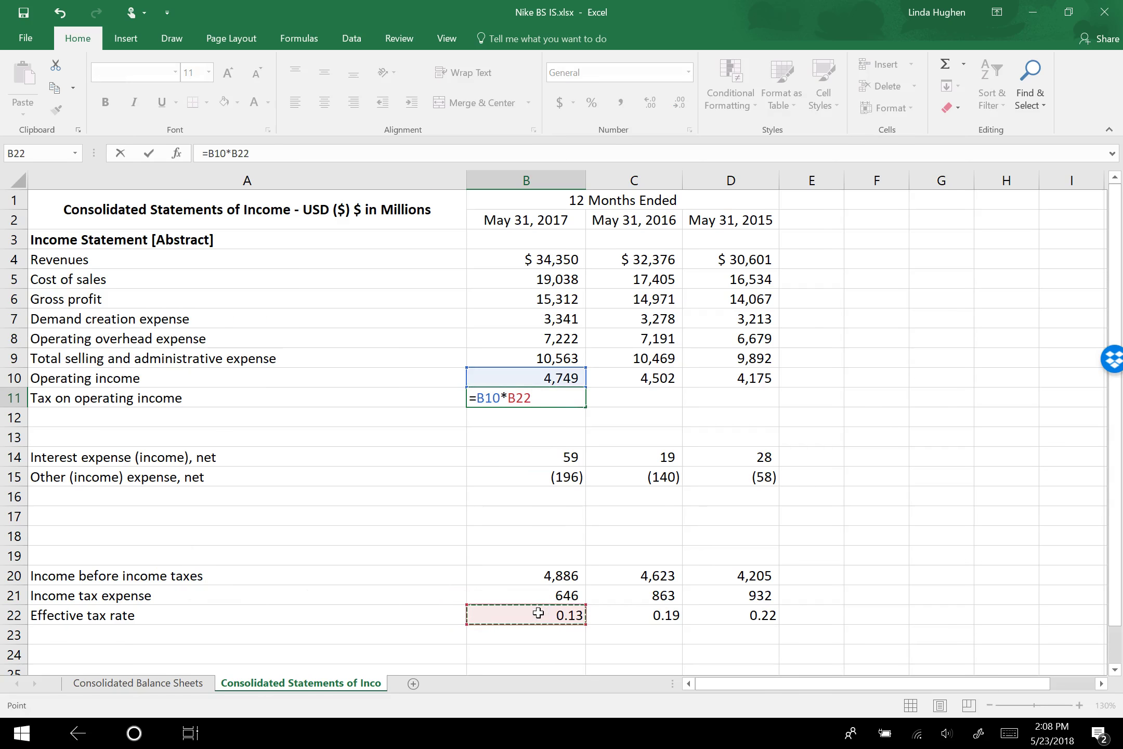
key("Return")
Copy the tax on operating income formula into C11 and D11
key("Up")
key("ctrl+c")
key("Right")
key("ctrl+v")
key("Right")
key("ctrl+v")
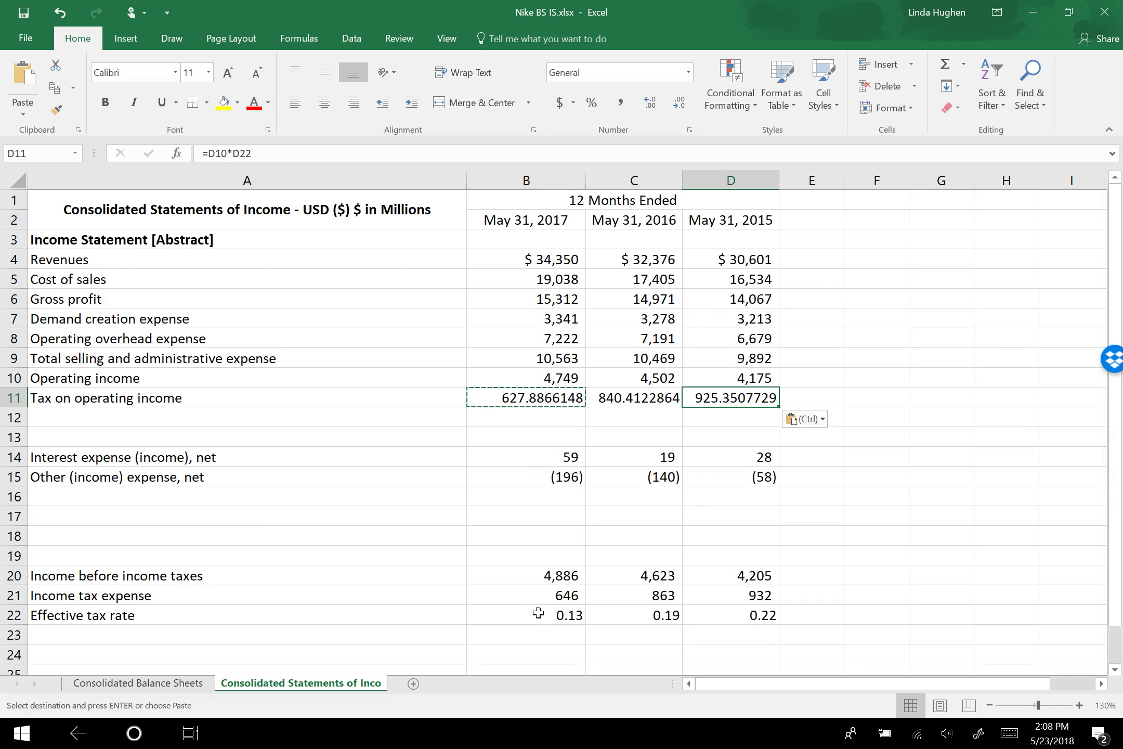
Format B11:D11 as Number with no decimals, showing 628, 840 and 925
key("shift+Left")
key("shift+Left")
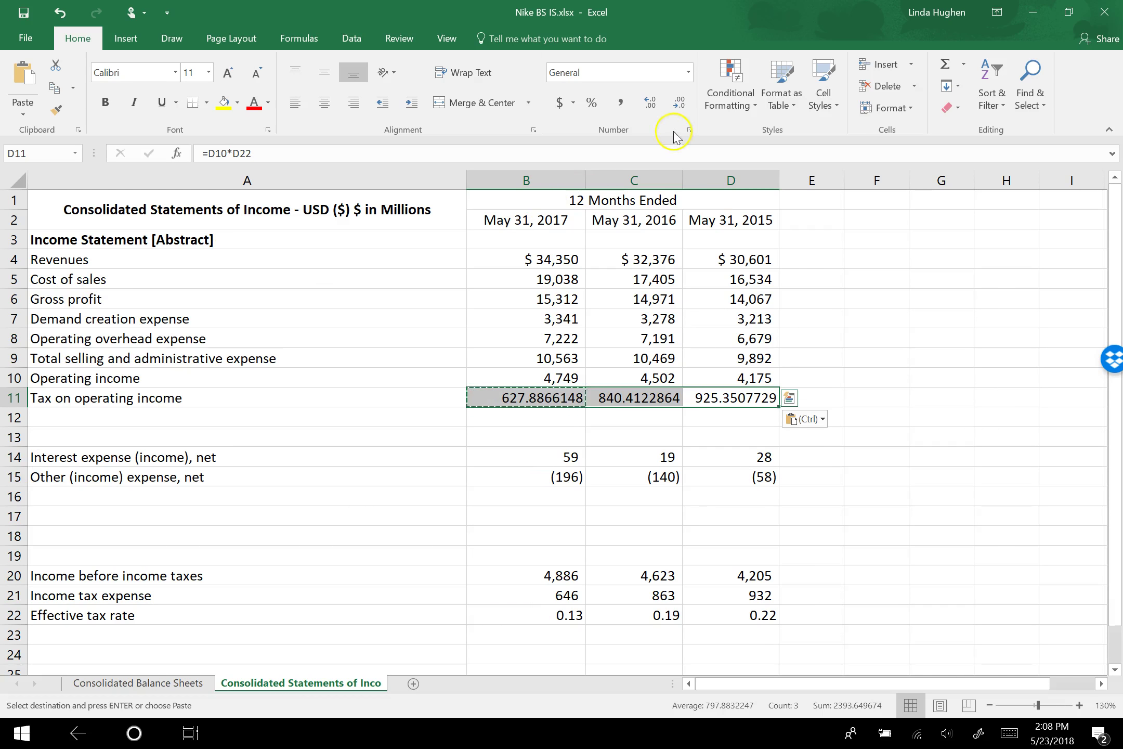
left_click(688, 73)
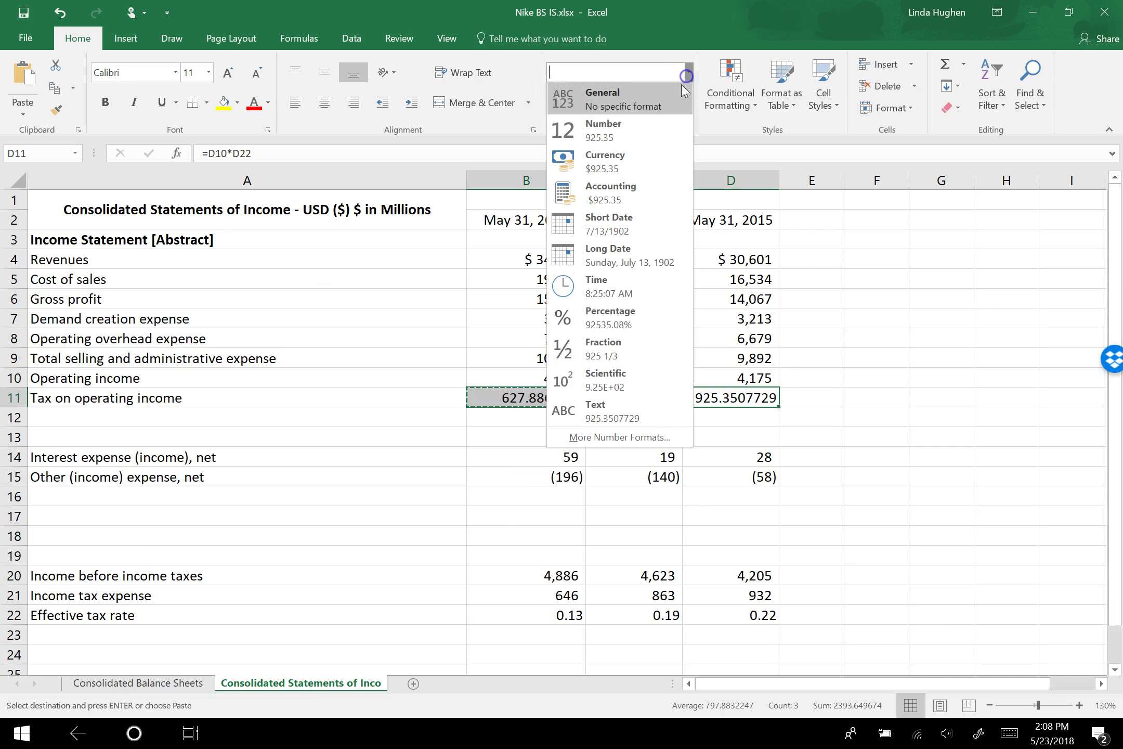
left_click(670, 135)
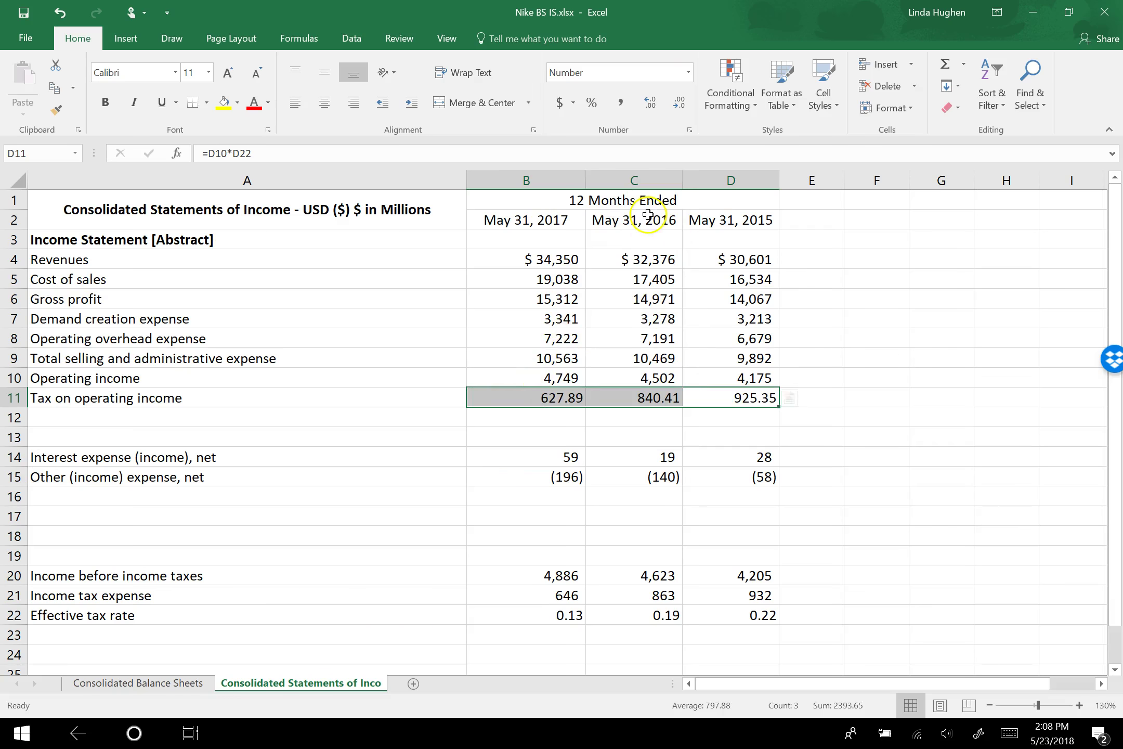
left_click(678, 104)
left_click(678, 104)
left_click_drag(491, 377, 755, 373)
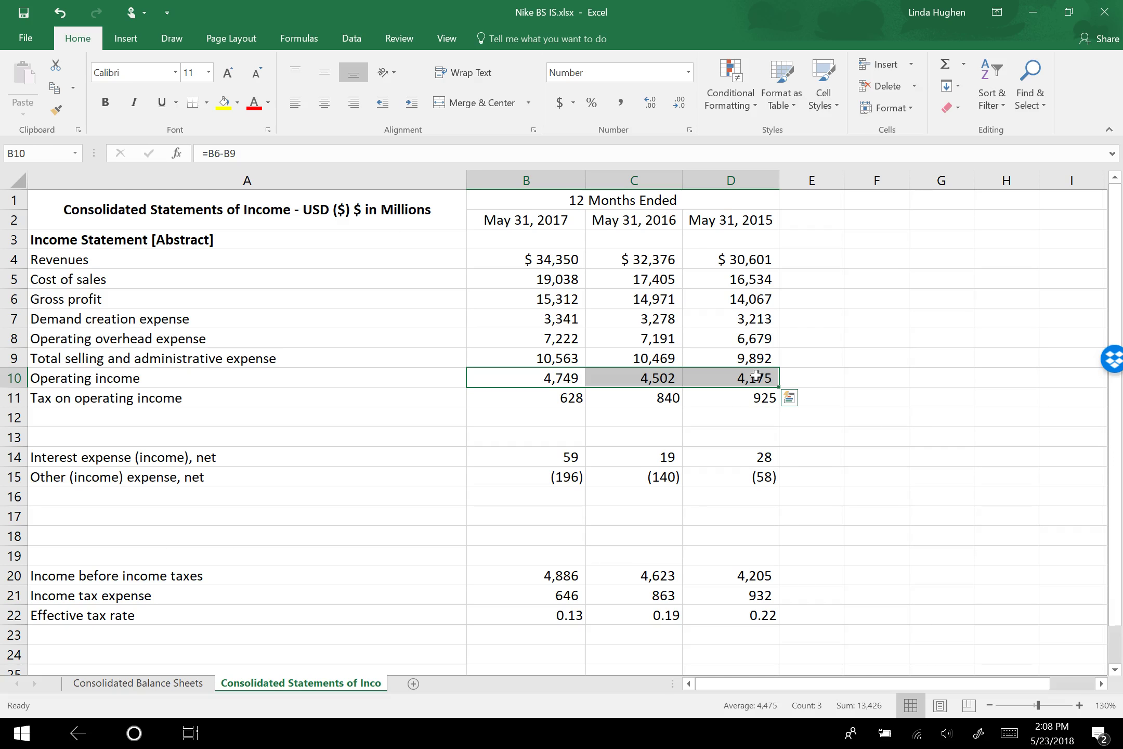
left_click(540, 375)
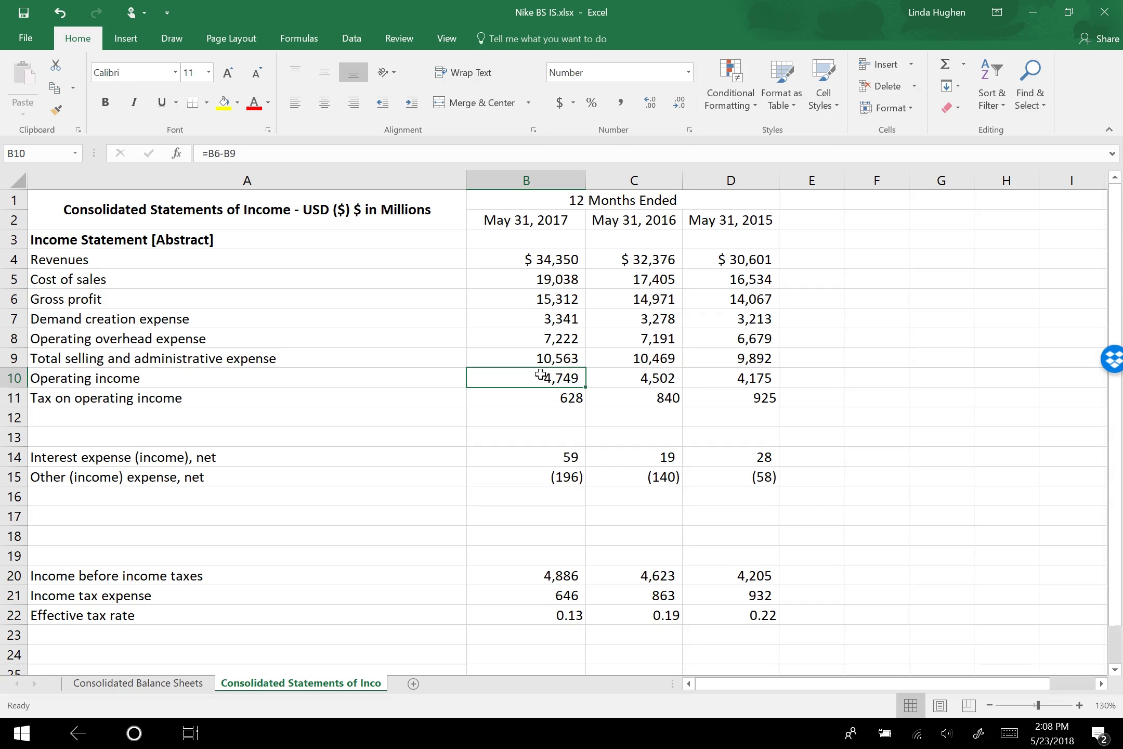
left_click(364, 418)
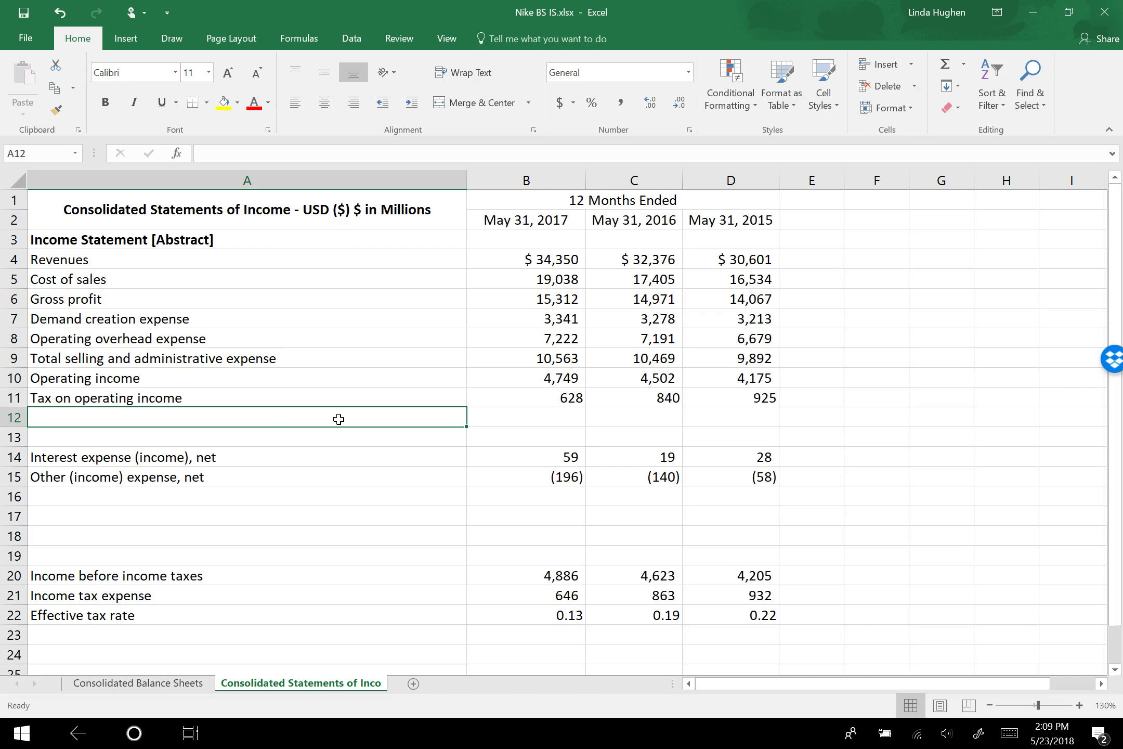
Label A12 'Operating income after tax' and enter =B10-B11 in B12
type("Op")
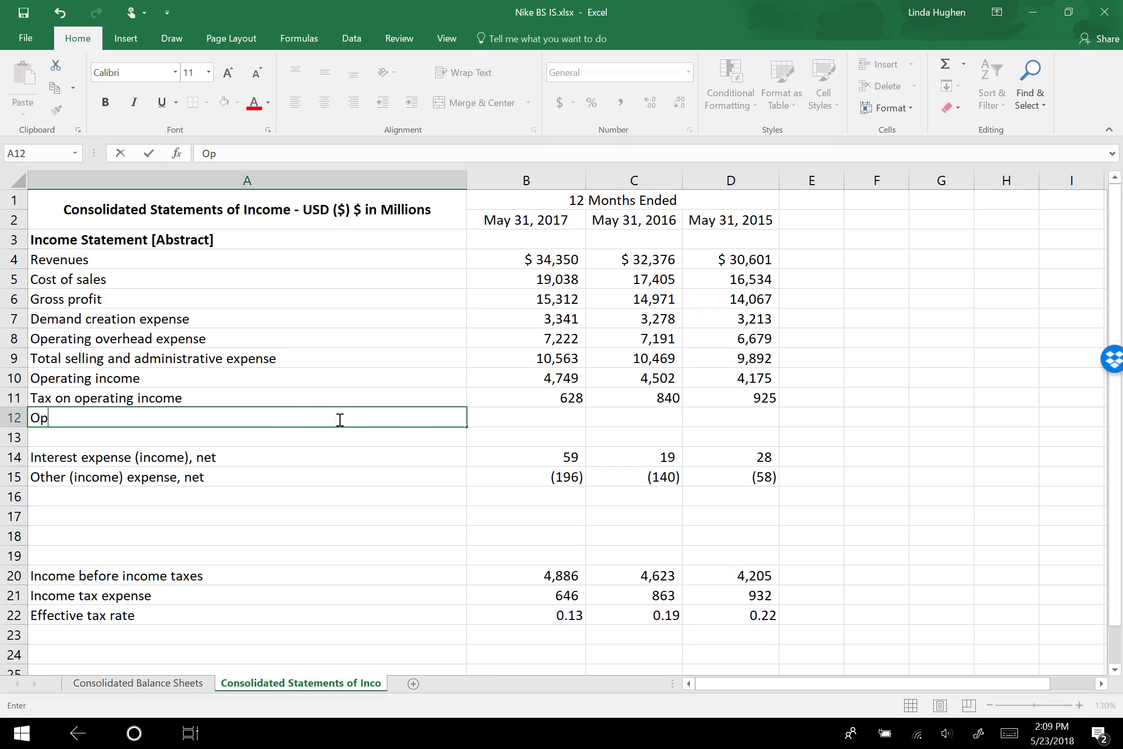
type("erating income a")
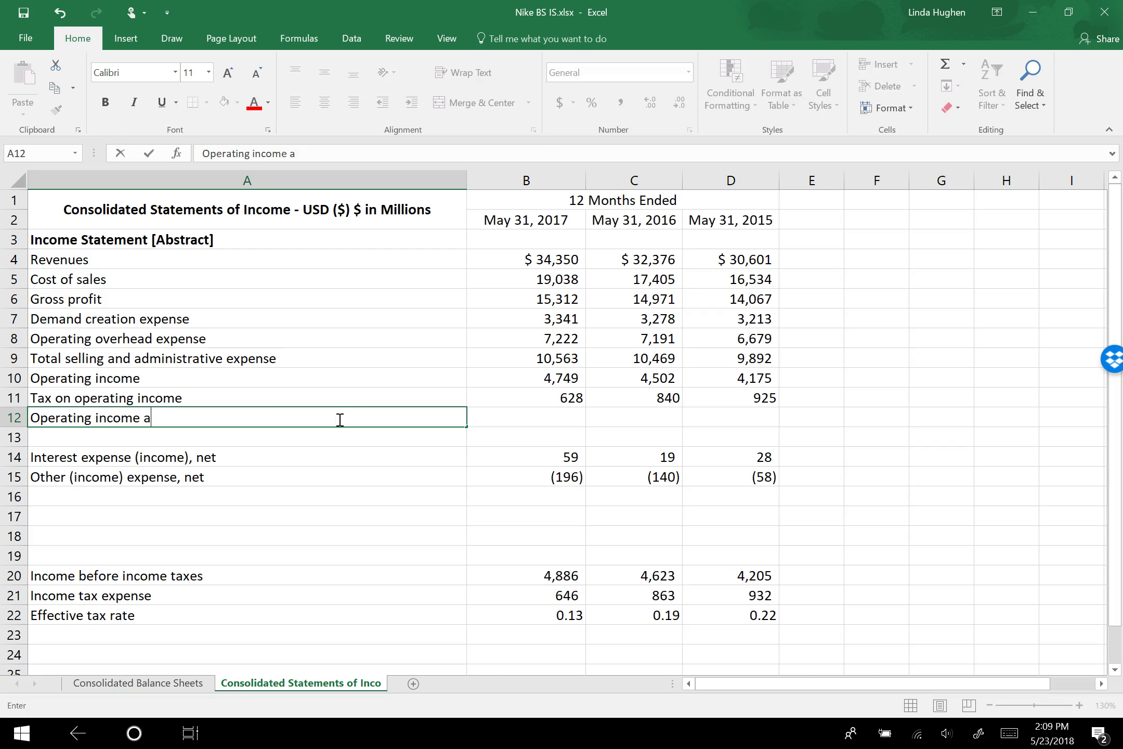
type("fter tax")
key("Tab")
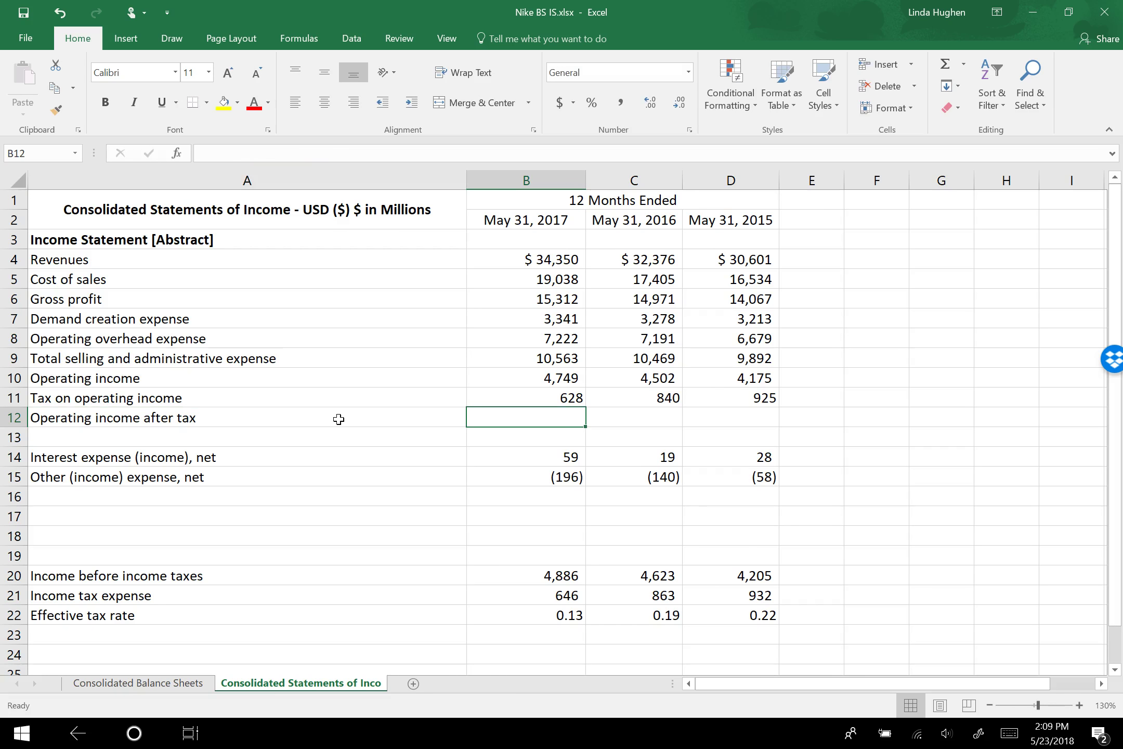
type("=")
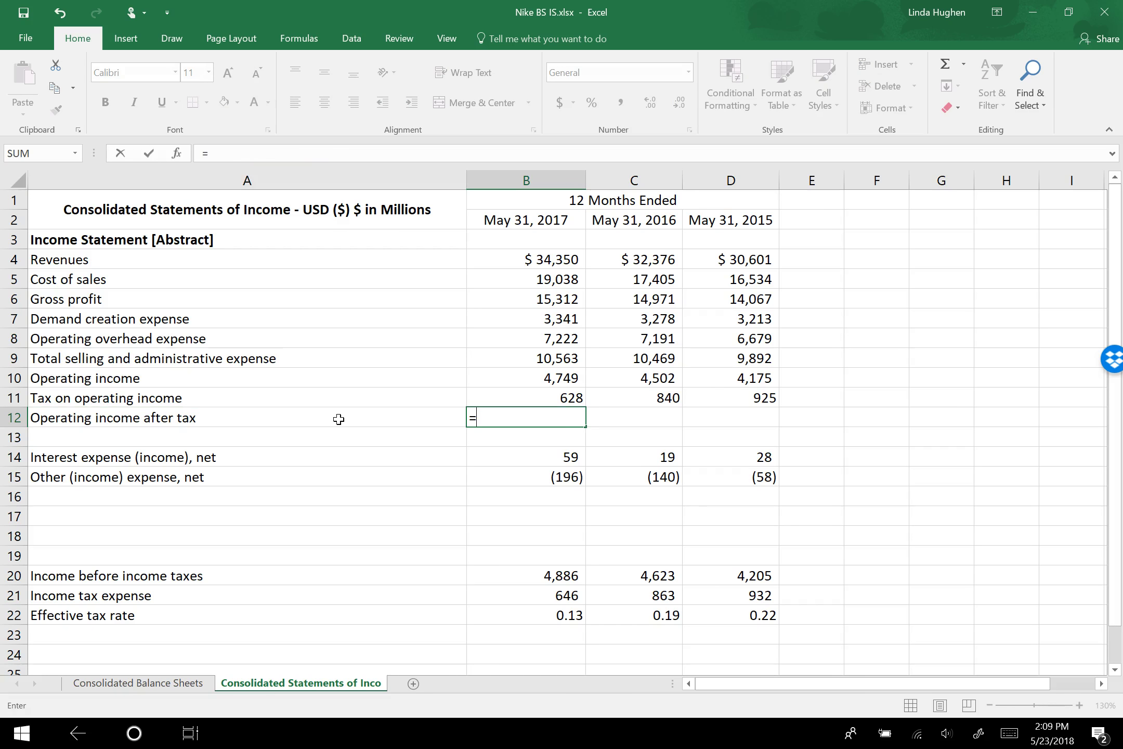
key("Up")
key("Up")
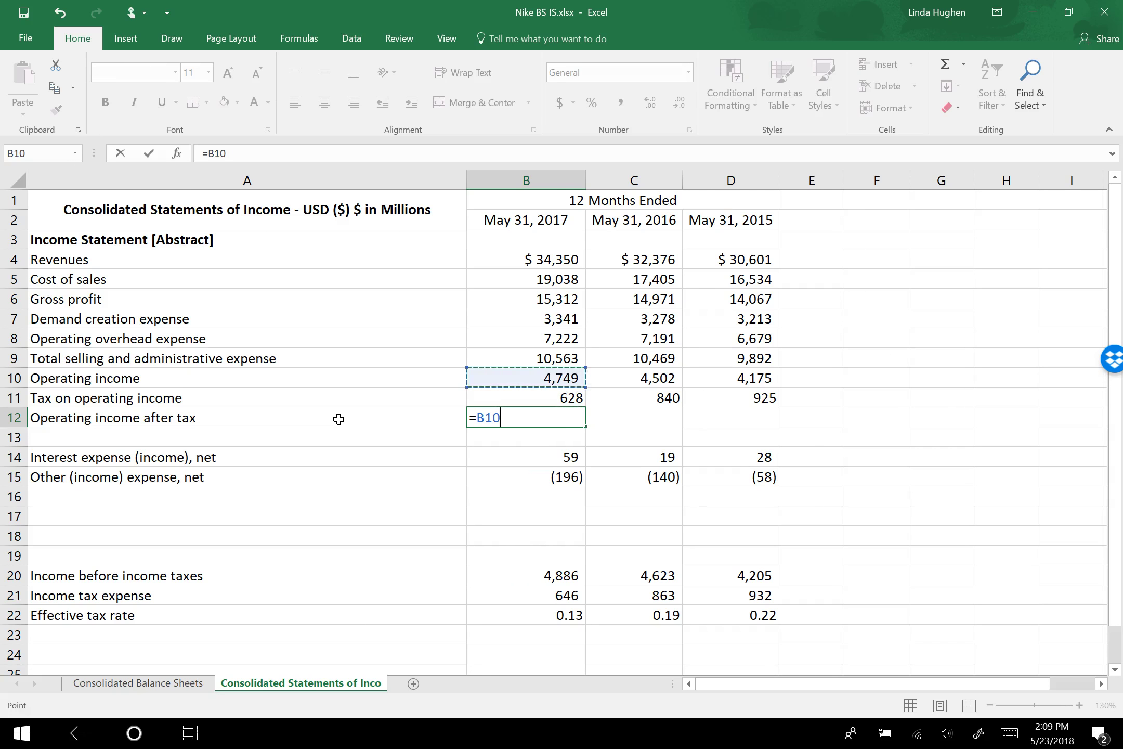
type("-")
key("Up")
key("Return")
Copy the after-tax formula to C12:D12 and bold the row, giving 4,121, 3,662 and 3,250
key("Up")
key("ctrl+c")
key("Right")
key("shift+Right")
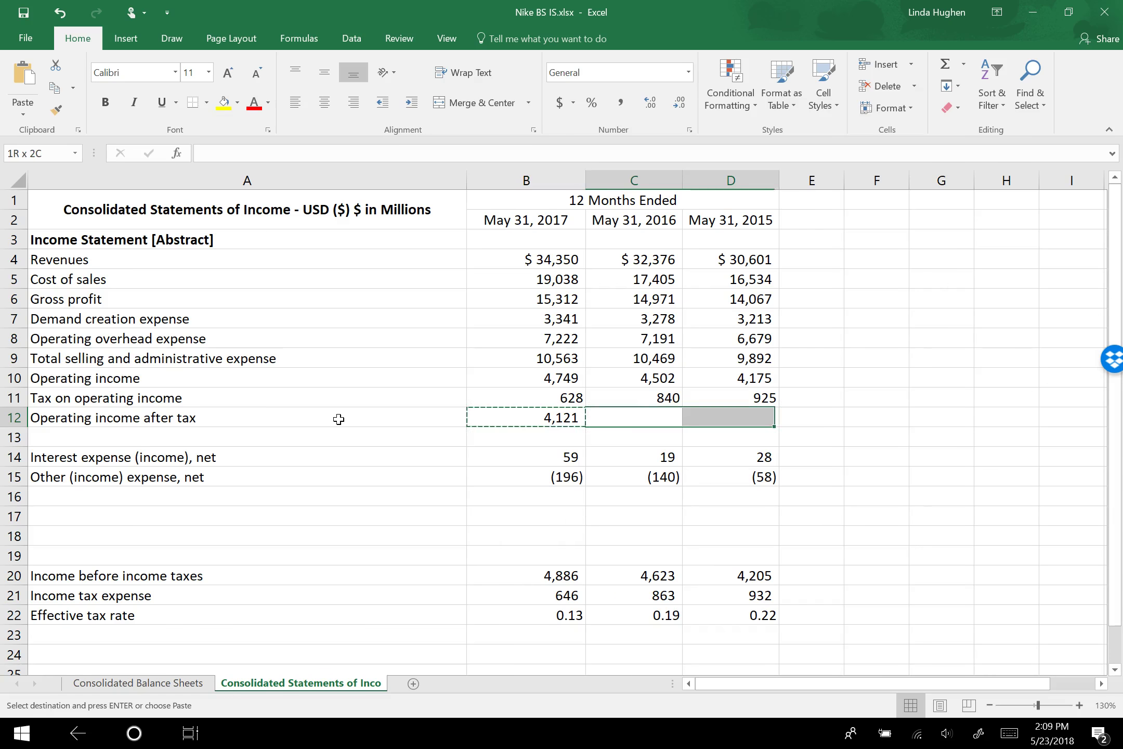
key("ctrl+v")
key("shift+Left")
key("Escape")
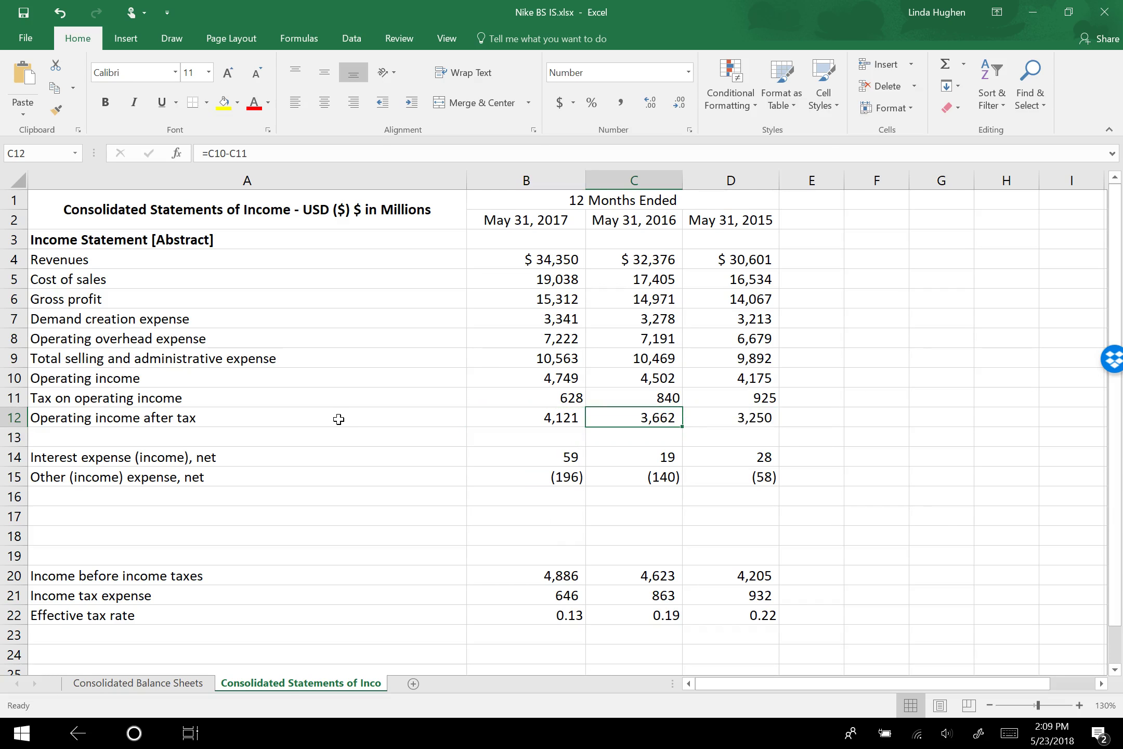
key("Right")
key("shift+Left")
key("shift+Left")
key("shift+Left")
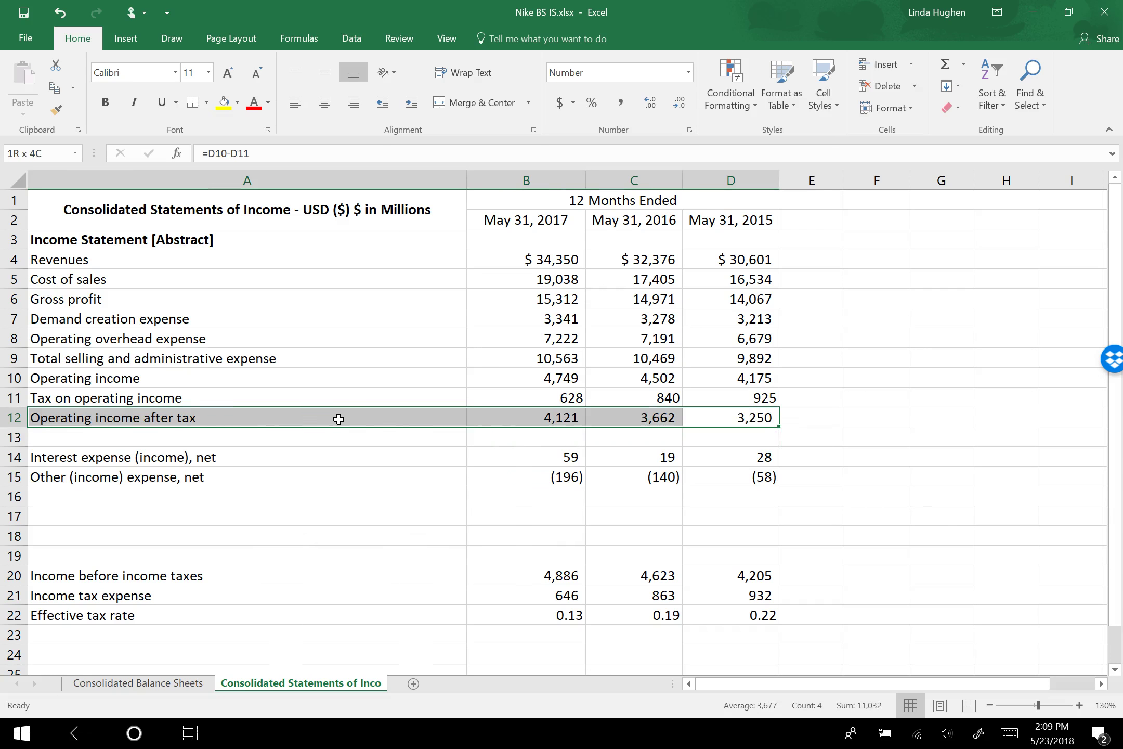
key("ctrl+b")
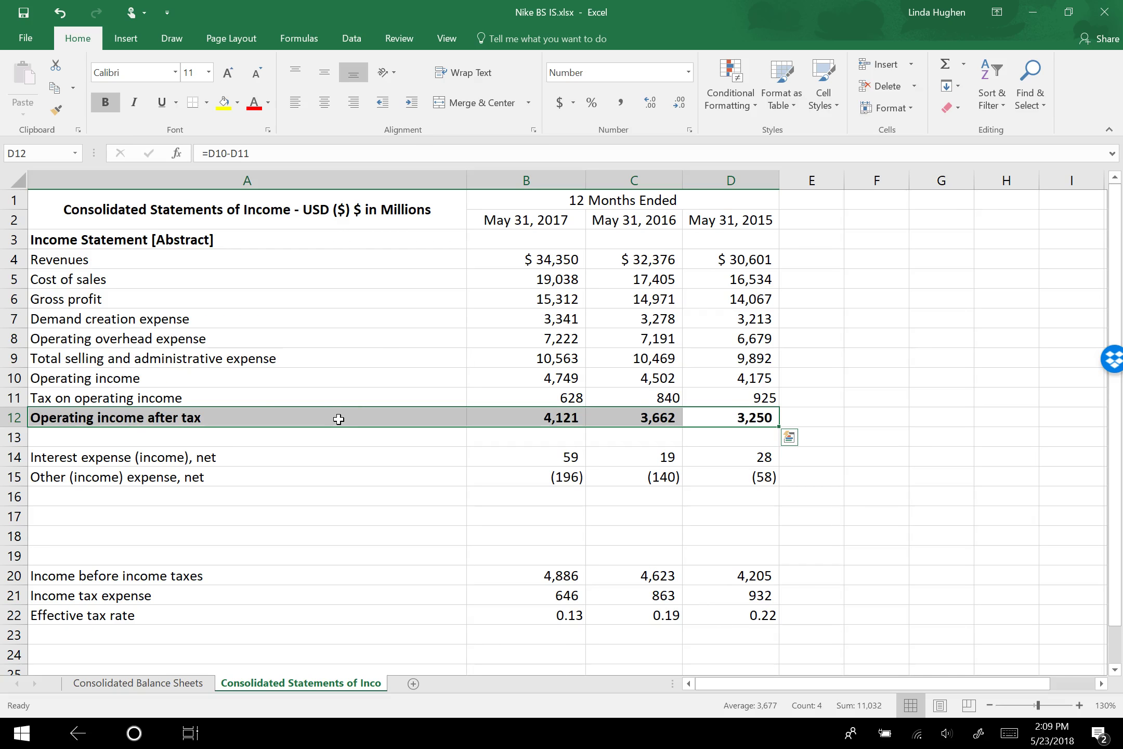
key("Down")
key("Down")
key("Down")
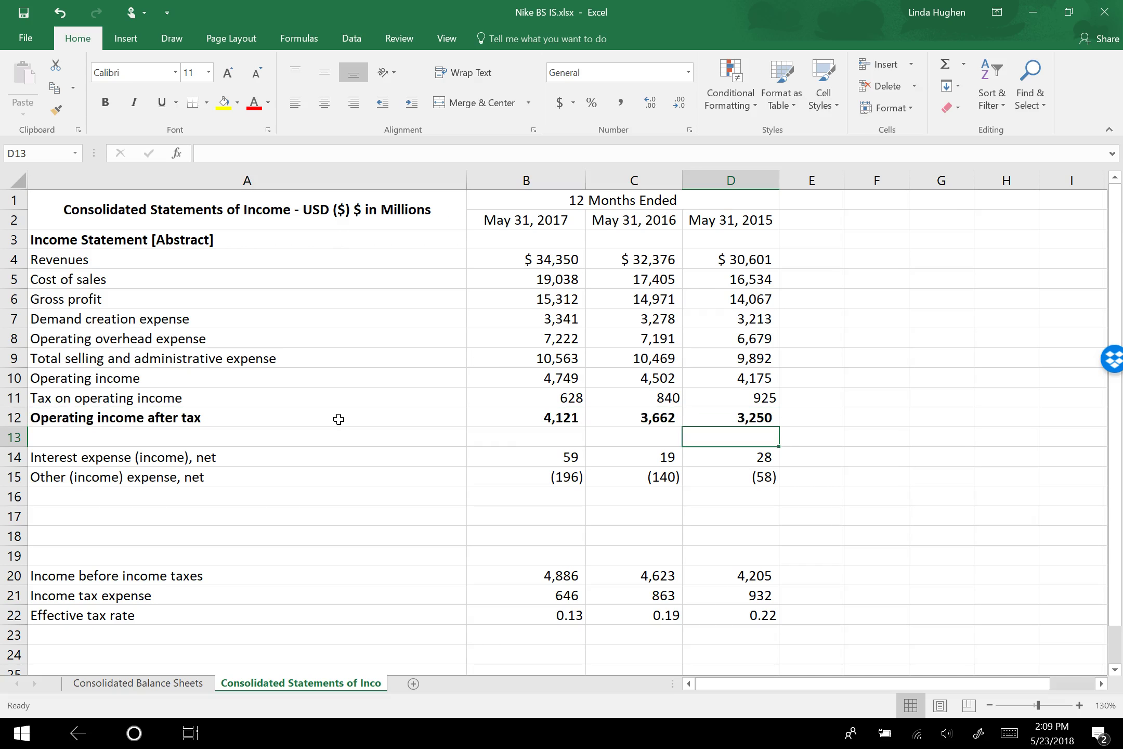
Label A16 'Financing expense (income)' and sum other expense plus interest expense in B16, giving (137)
key("Down")
key("Left")
key("Left")
key("Left")
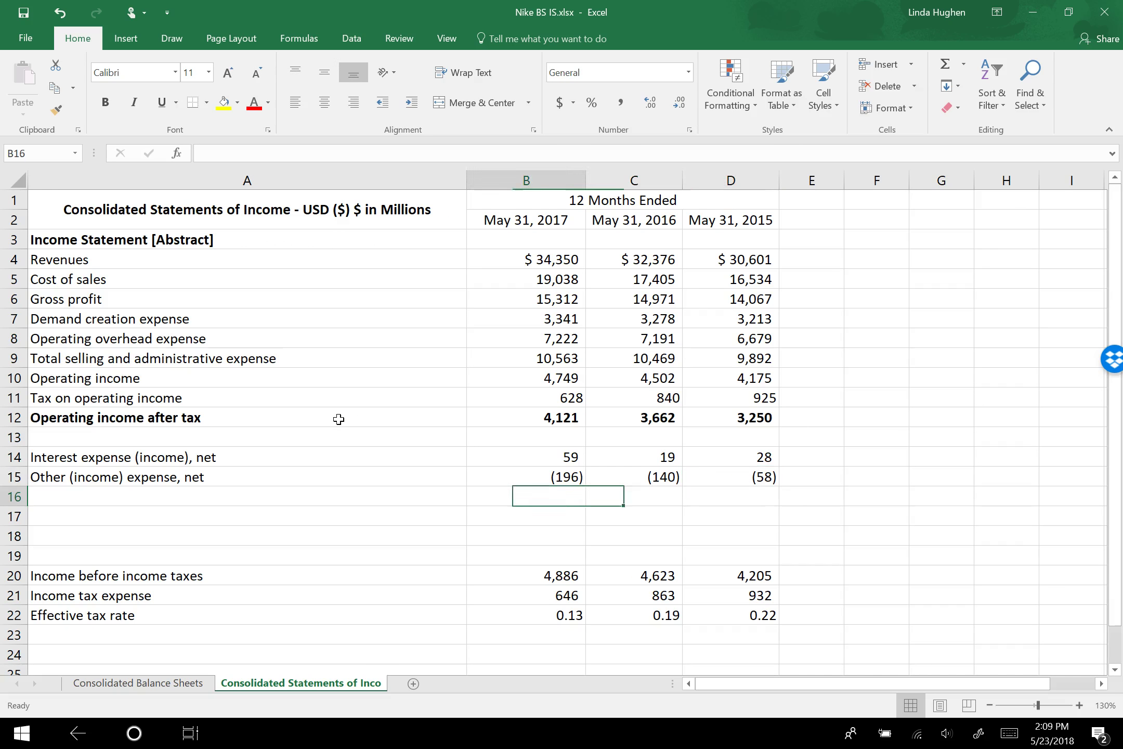
type("Financing ")
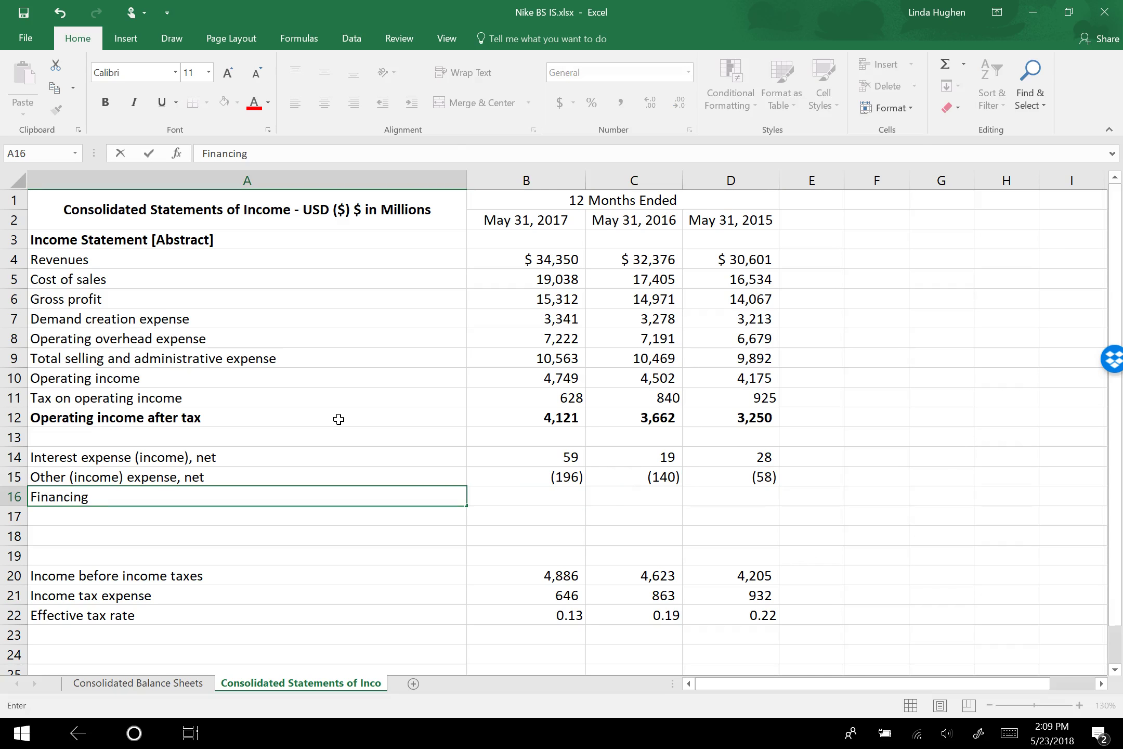
type("expense (income")
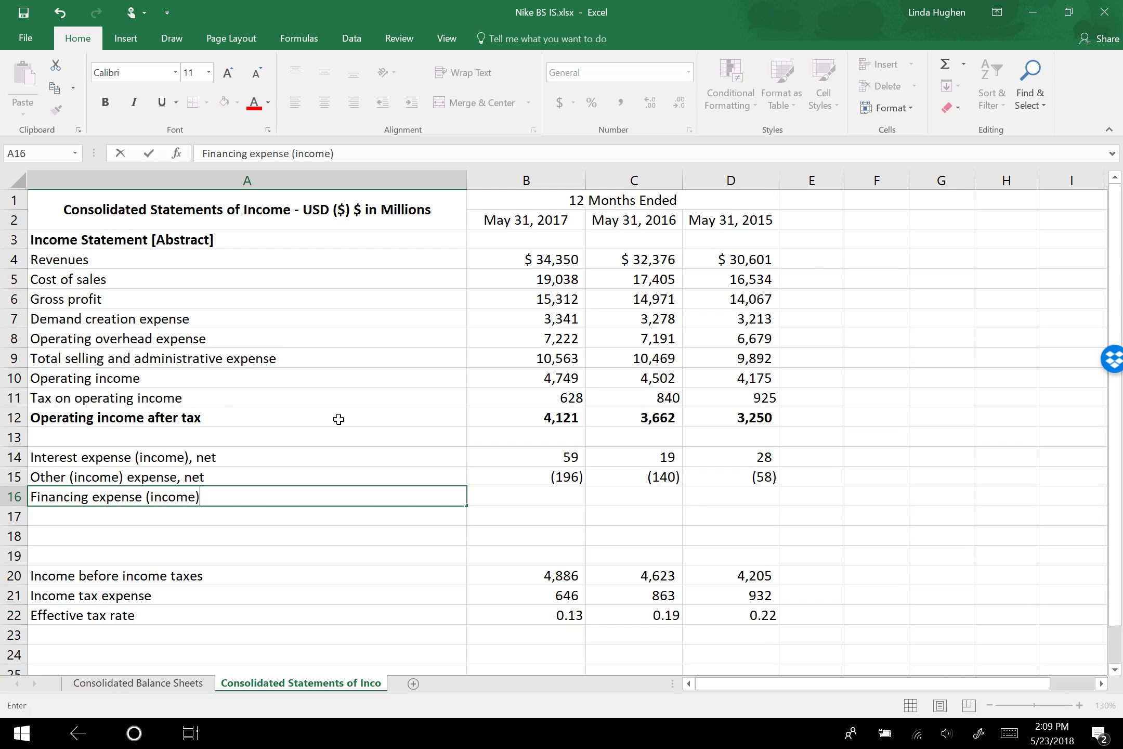
type(")")
key("Return")
key("Up")
key("Right")
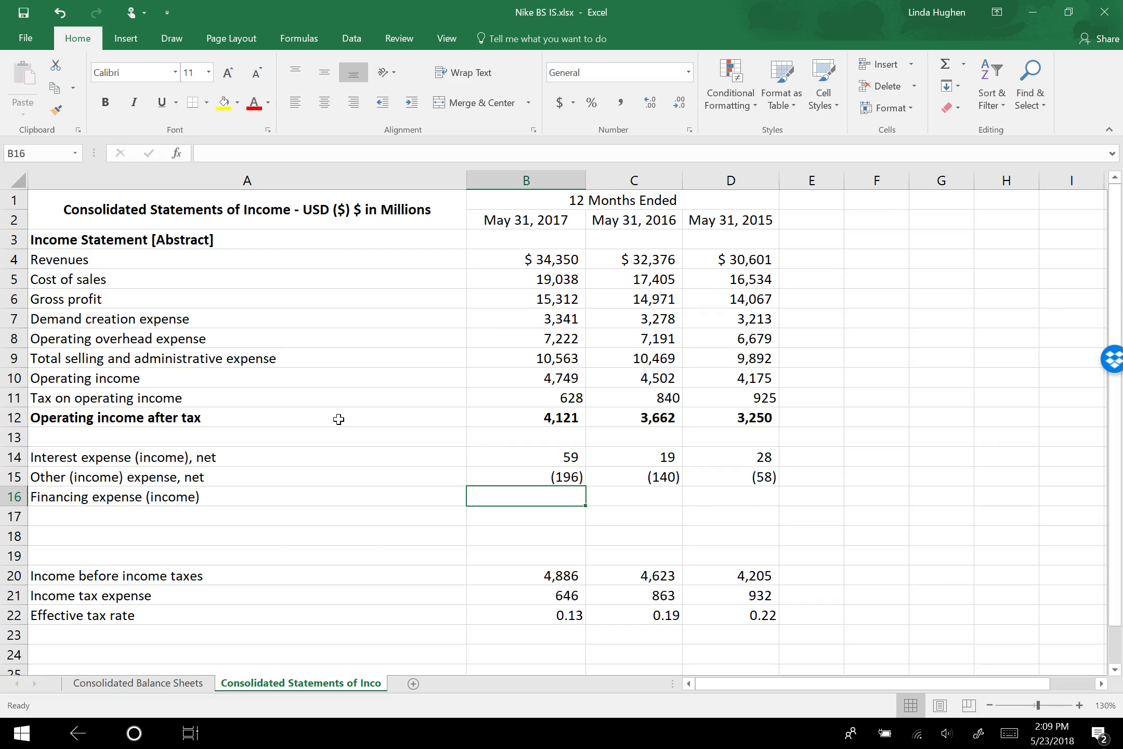
type("=")
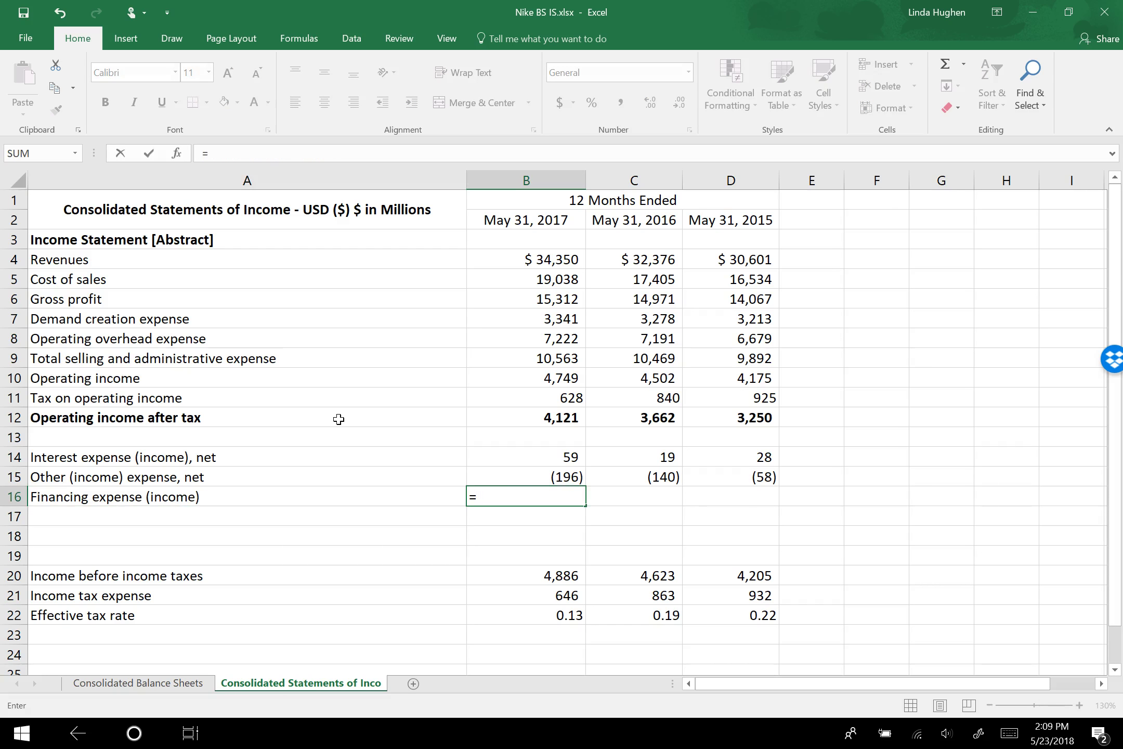
key("Up")
type("+")
key("Up")
key("Up")
key("Return")
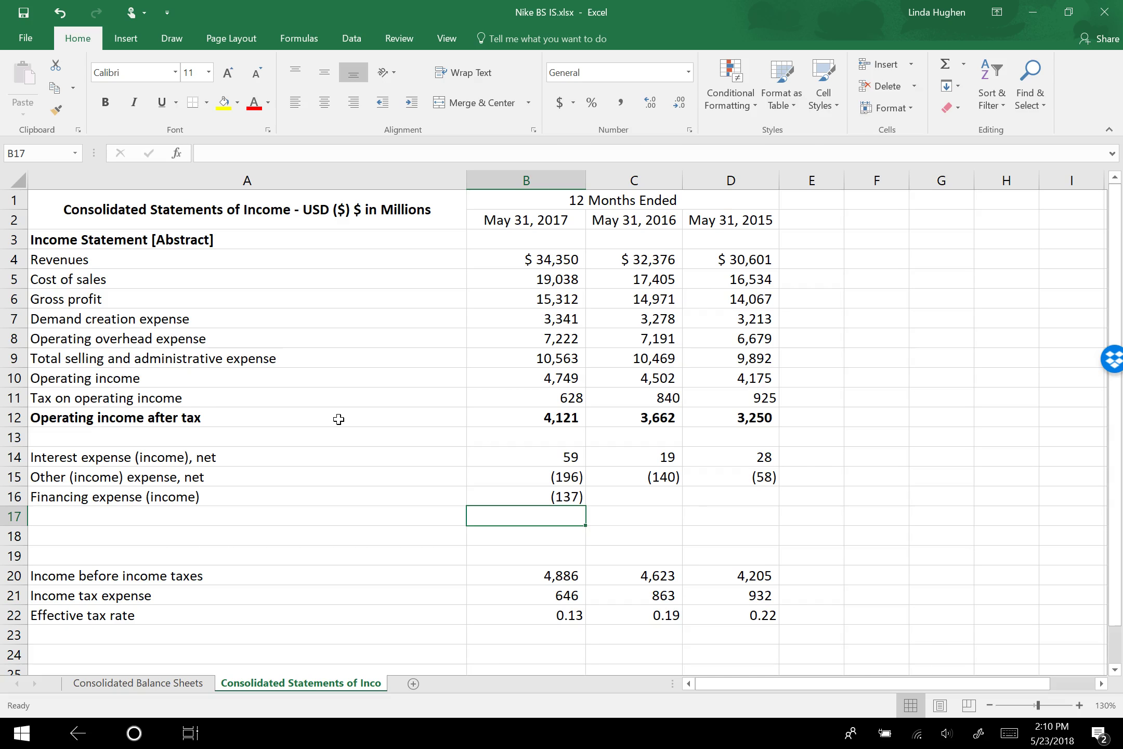
Copy the financing expense formula into C16:D16, giving (121) and (30)
key("Up")
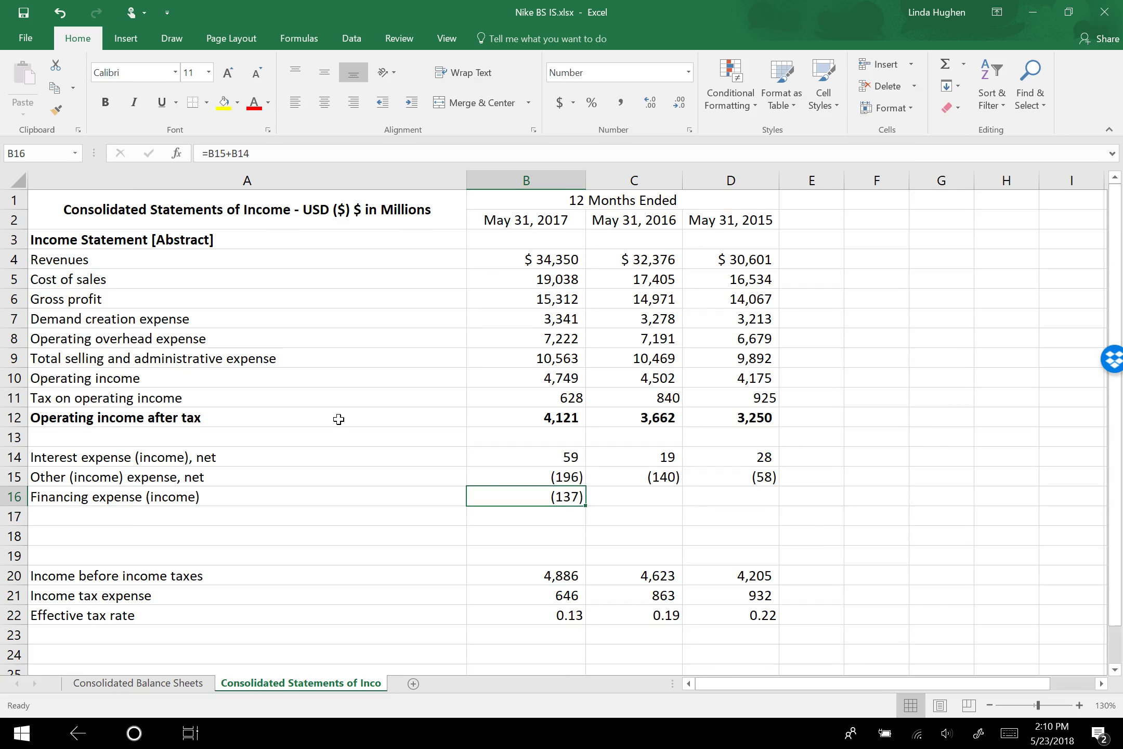
key("ctrl+c")
key("Right")
key("shift+Right")
key("ctrl+v")
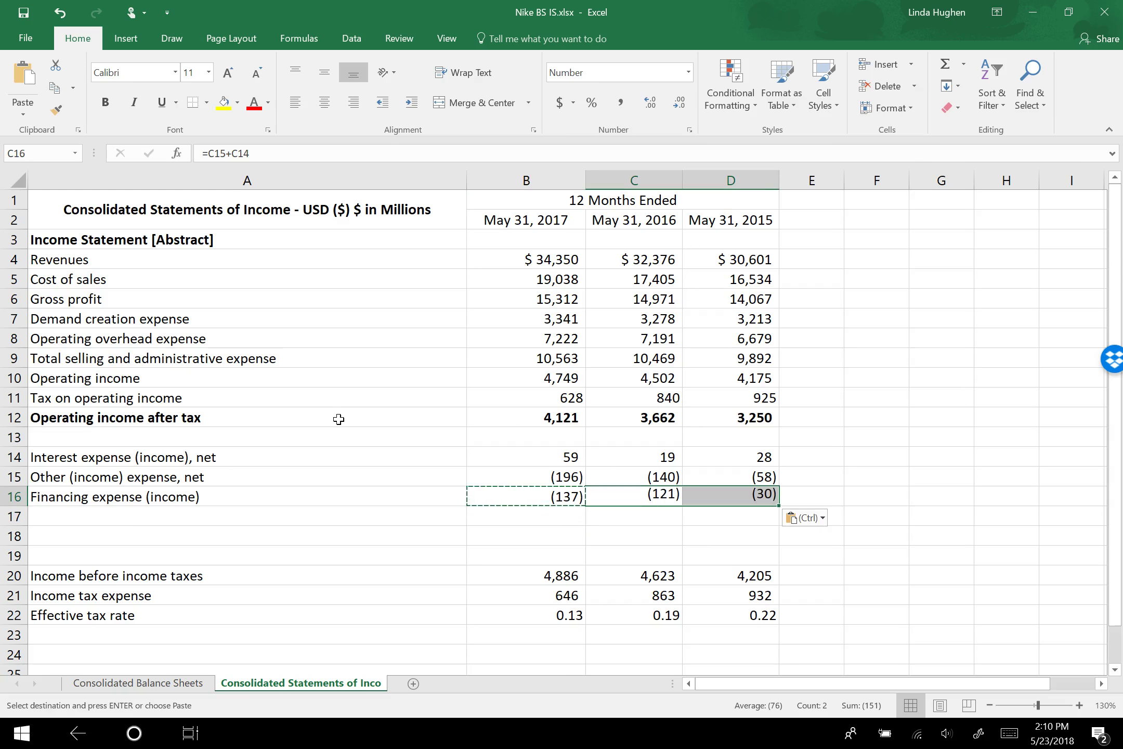
key("Escape")
key("Left")
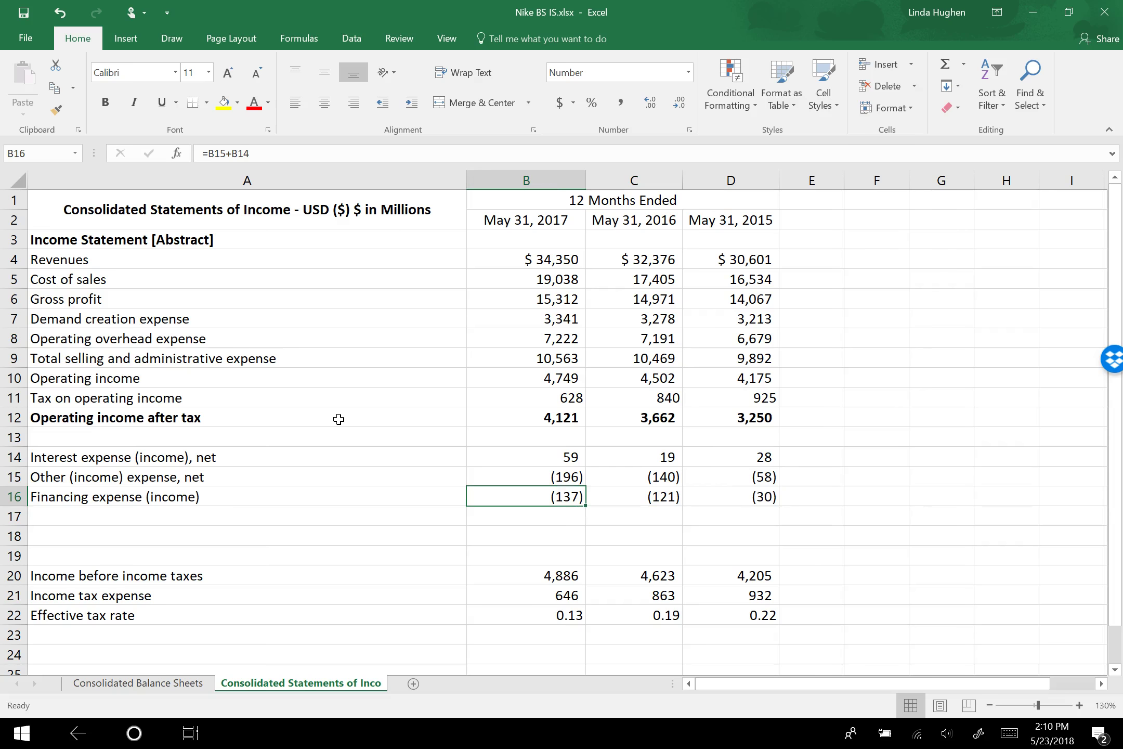
key("Left")
key("Down")
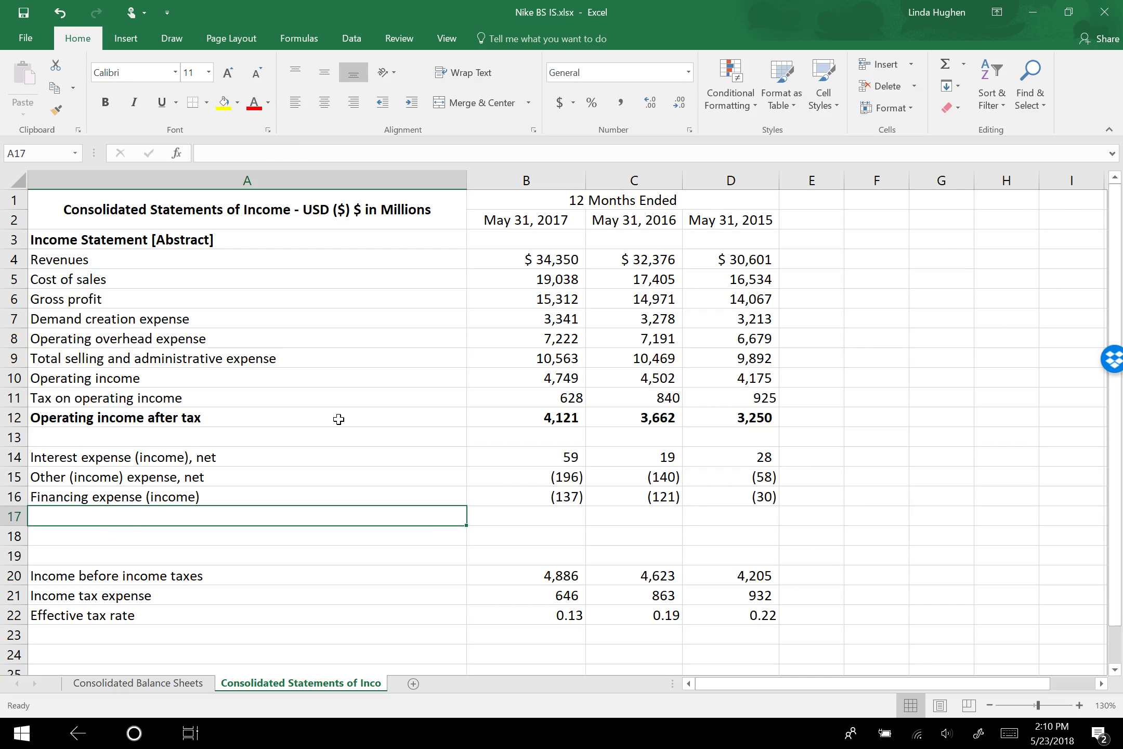
Label A17 'Tax on financing income' and enter =B16*B22 in B17
left_click(338, 418)
type("T")
key("Escape")
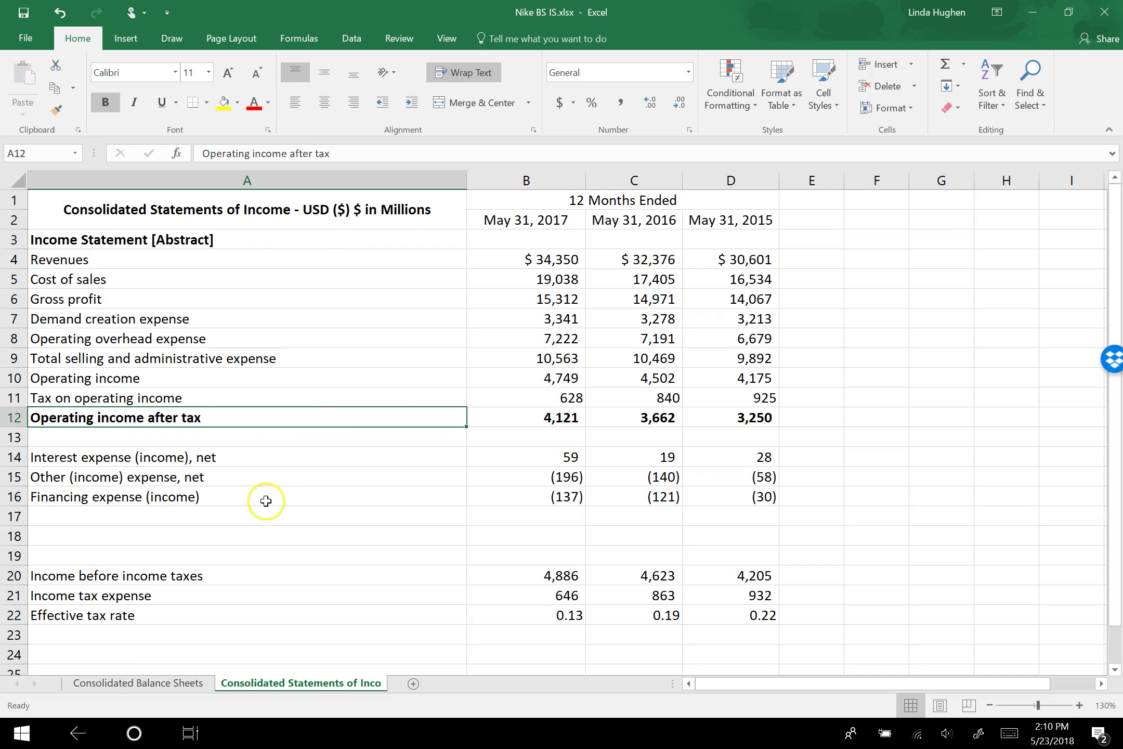
left_click(262, 515)
type("Tax")
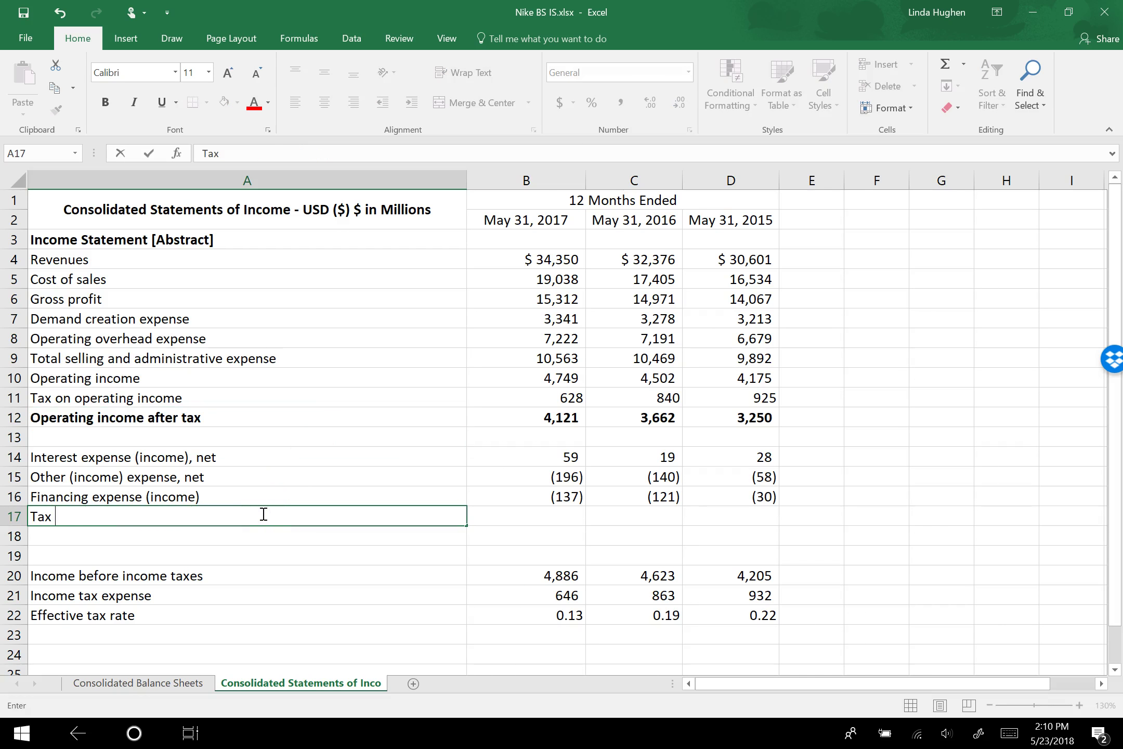
type(" on financing")
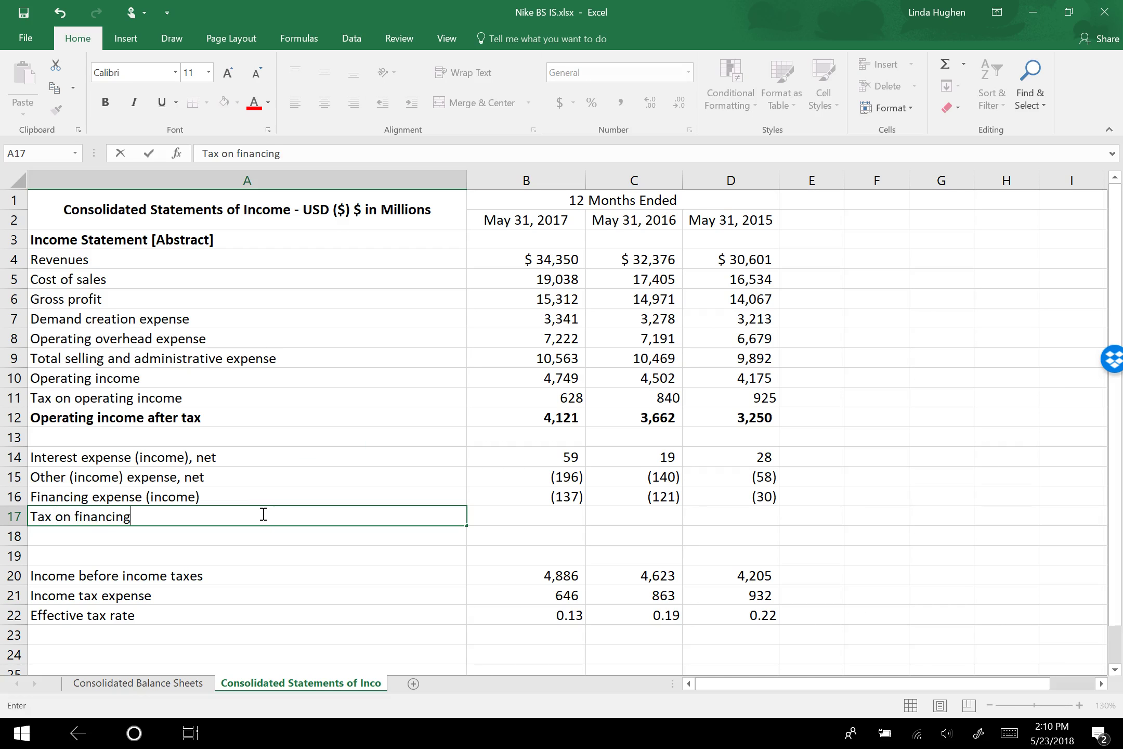
type(" income")
key("Tab")
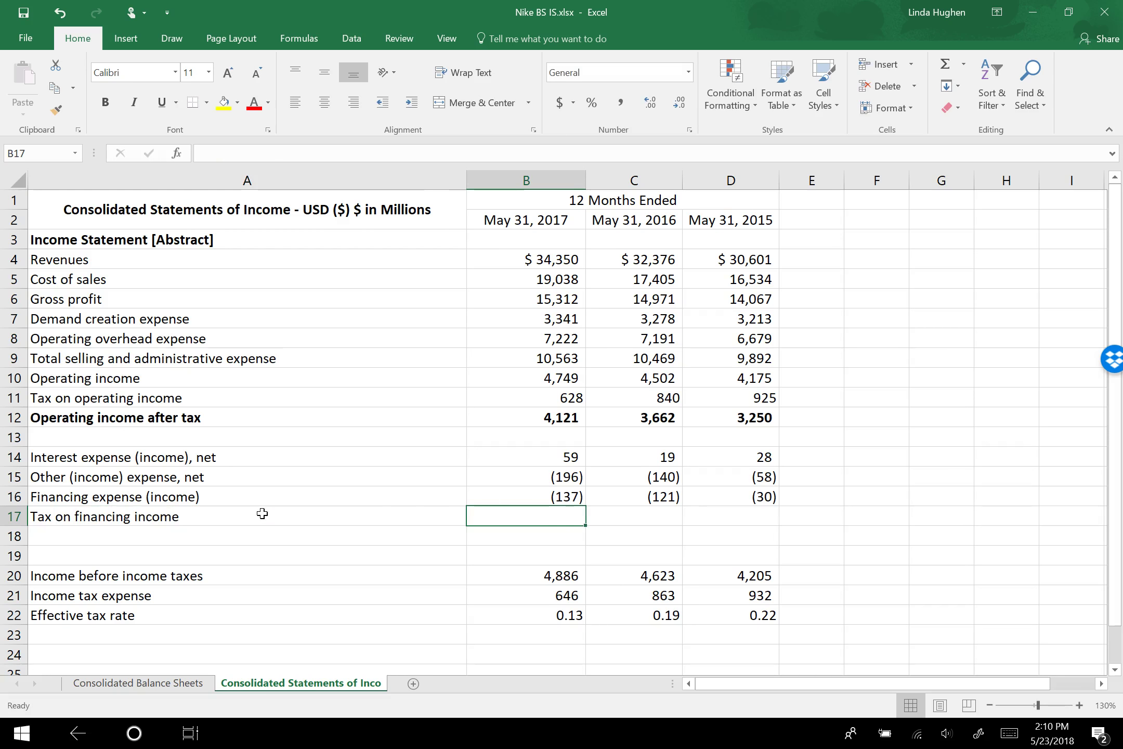
type("=")
left_click(523, 496)
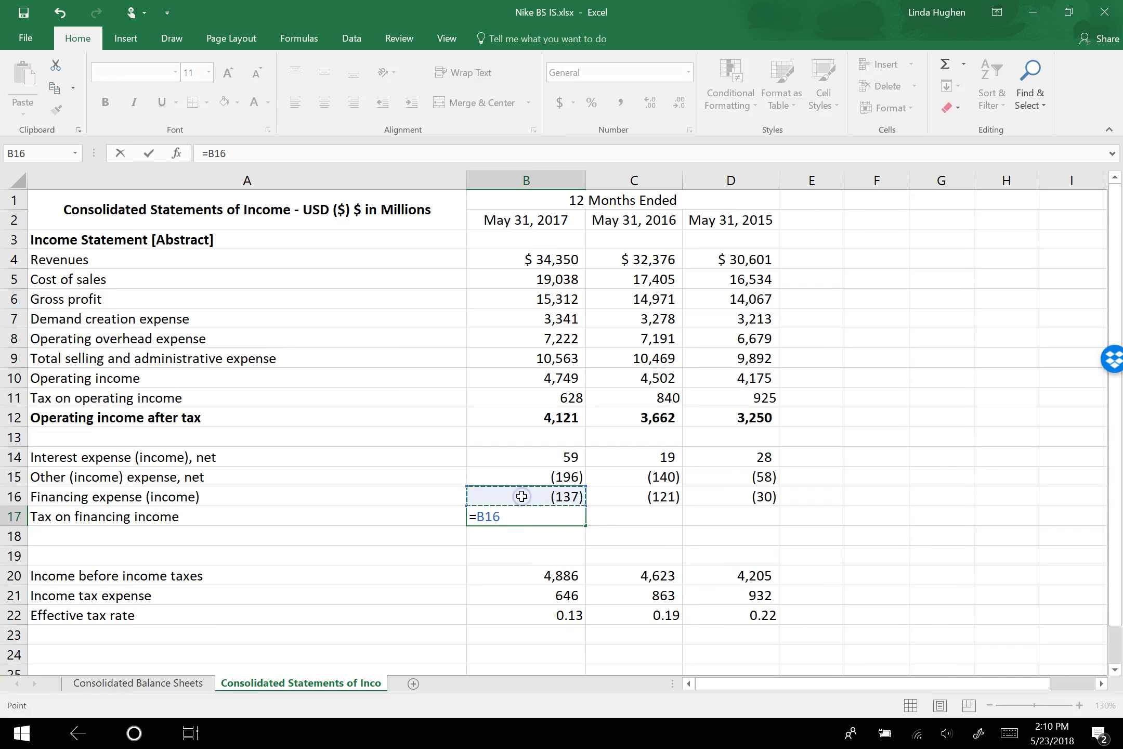
type("*")
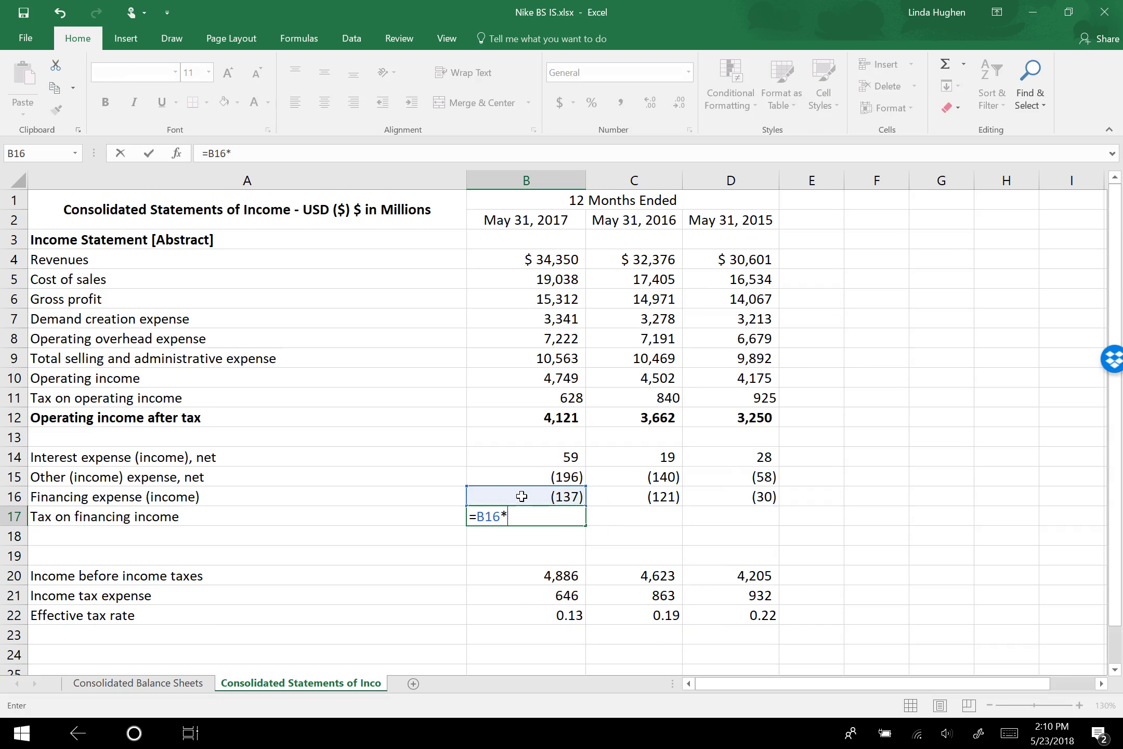
left_click(529, 610)
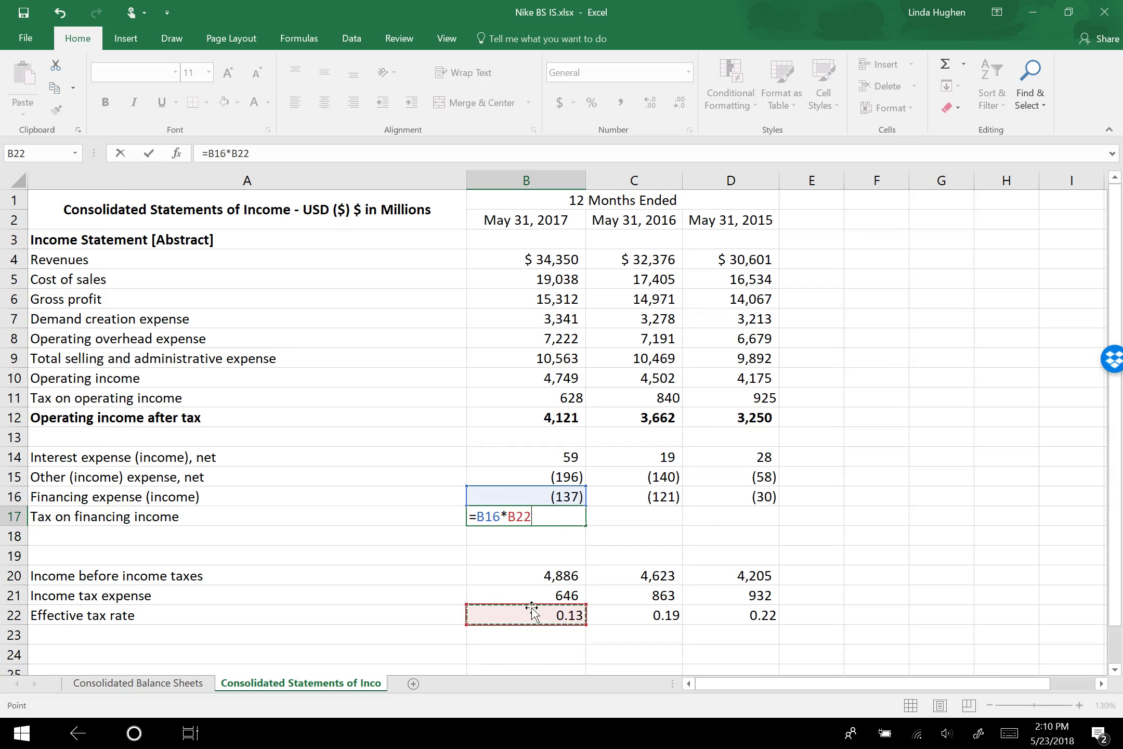
key("Return")
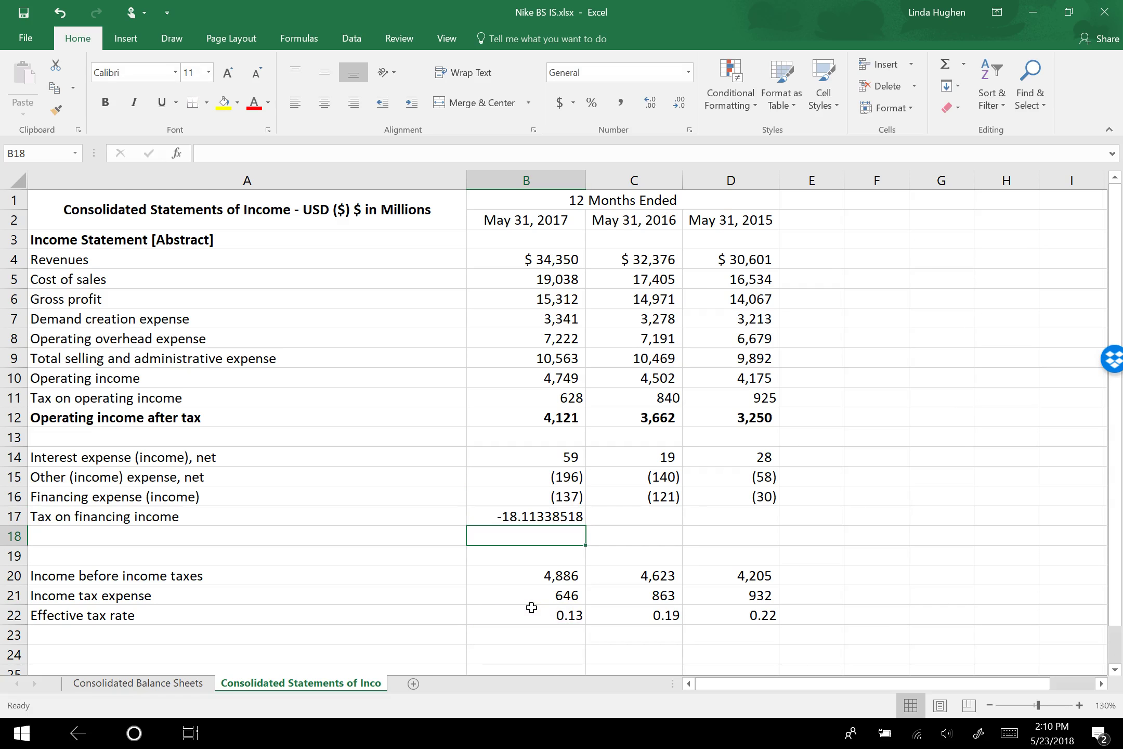
Fill the tax formula to D17 and format it like row 16: (18), (23) and (7)
key("Up")
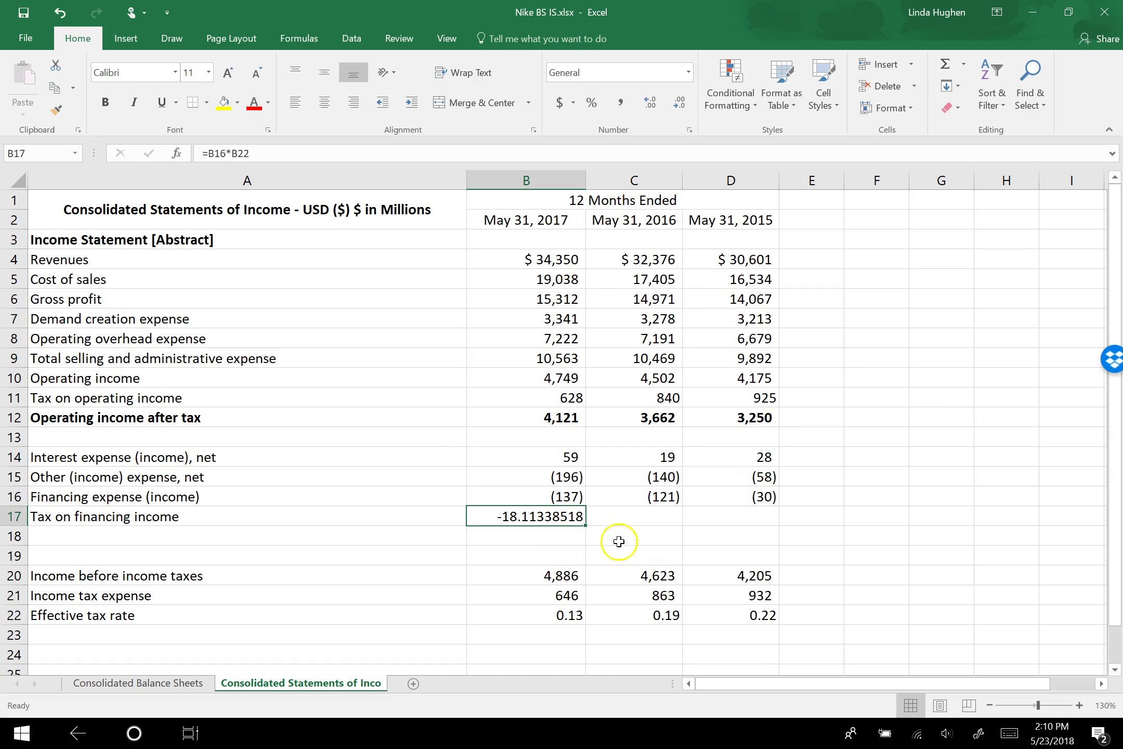
left_click_drag(588, 528, 759, 528)
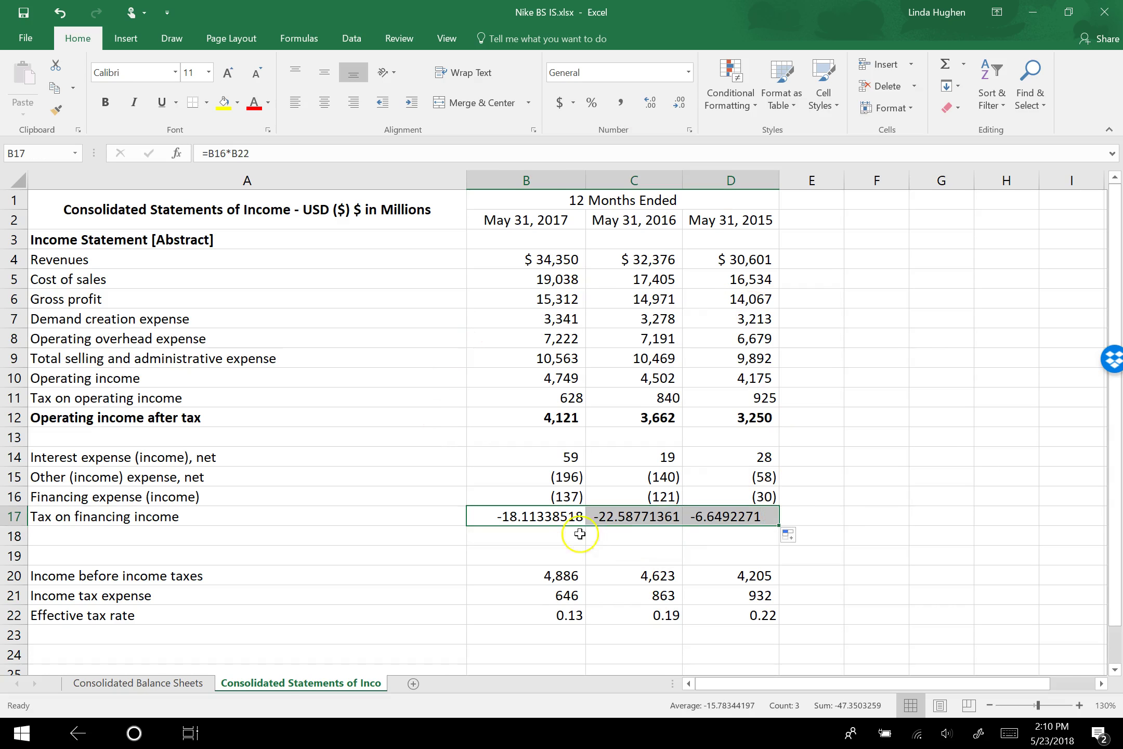
left_click(688, 73)
left_click(645, 135)
left_click(682, 104)
left_click(684, 107)
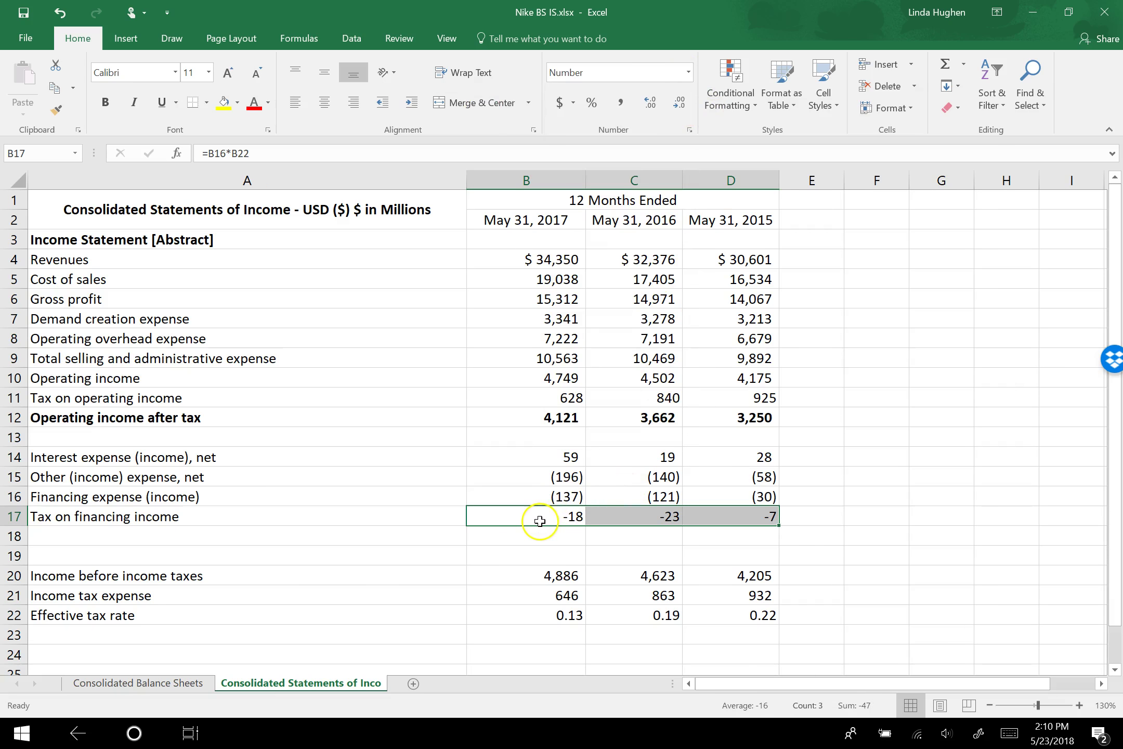
left_click_drag(532, 501, 709, 499)
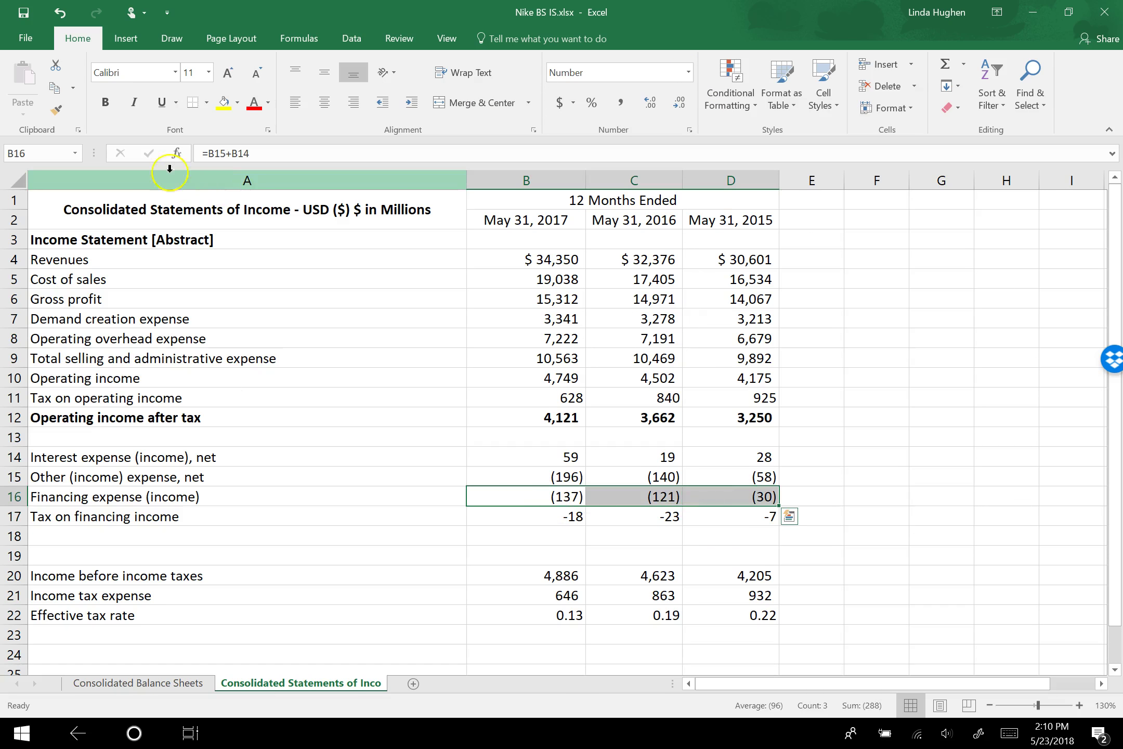
left_click(54, 119)
left_click_drag(572, 520, 709, 513)
left_click(560, 535)
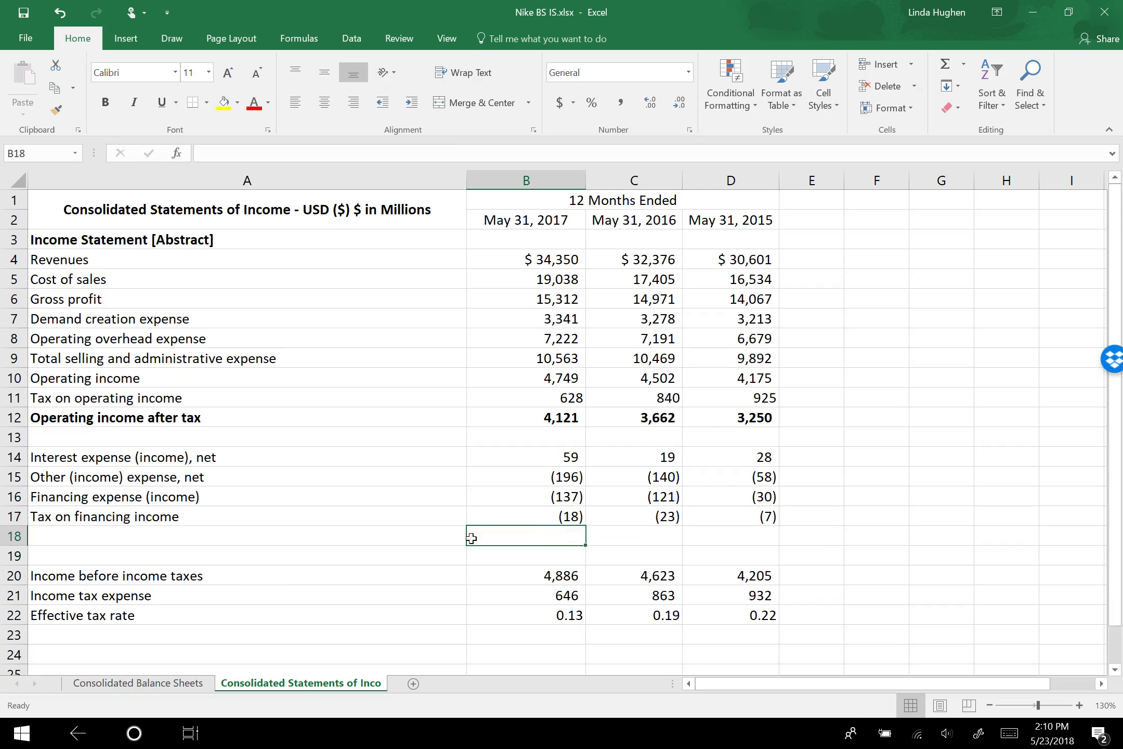
Label row 18 'Financing expense after tax' and enter =B16-B17 in B18, giving (119) for 2017
left_click(235, 536)
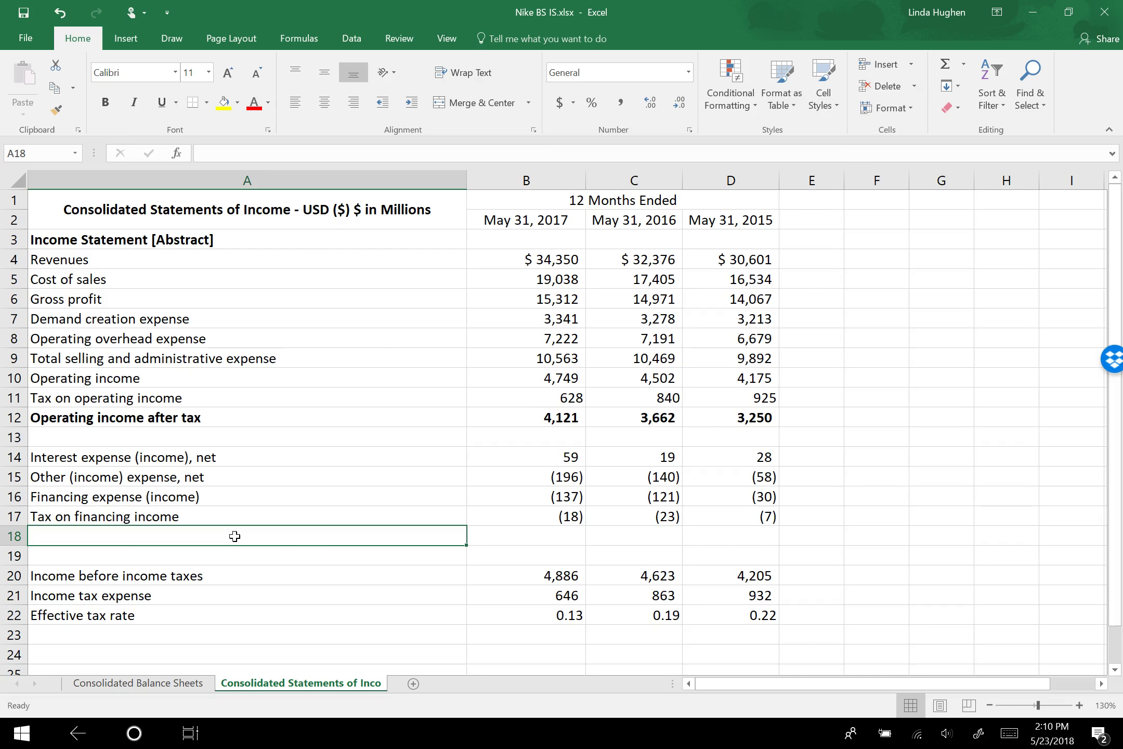
type("Financing exp")
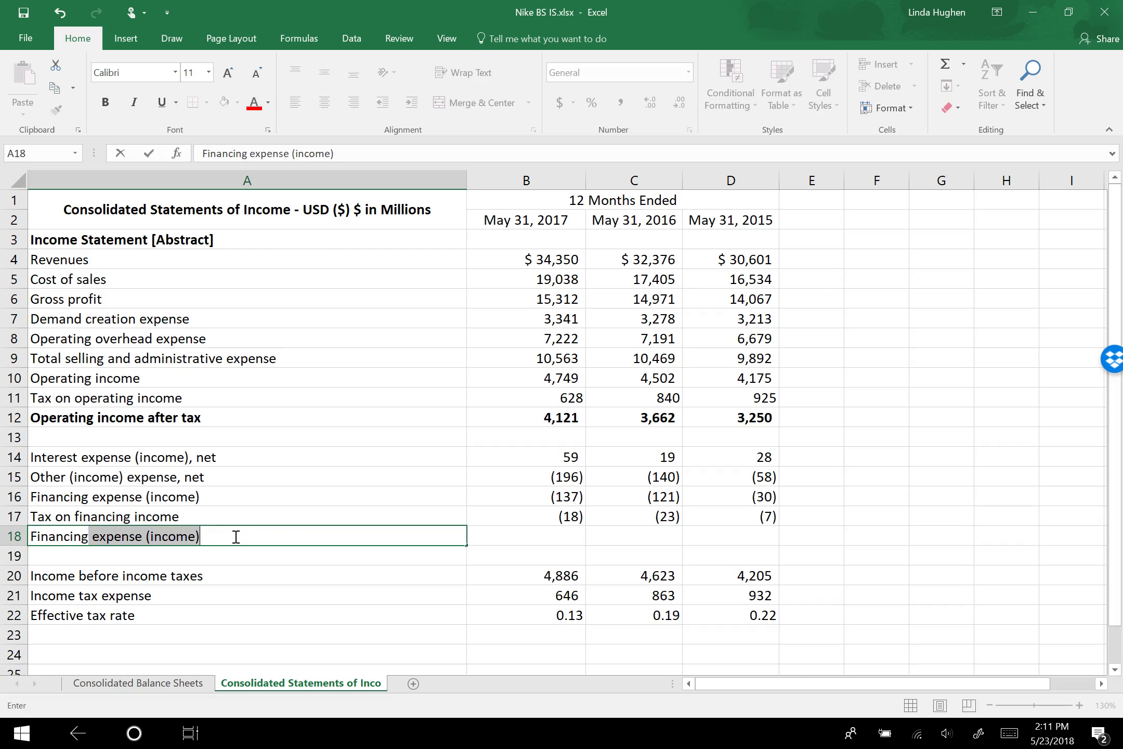
type("esn")
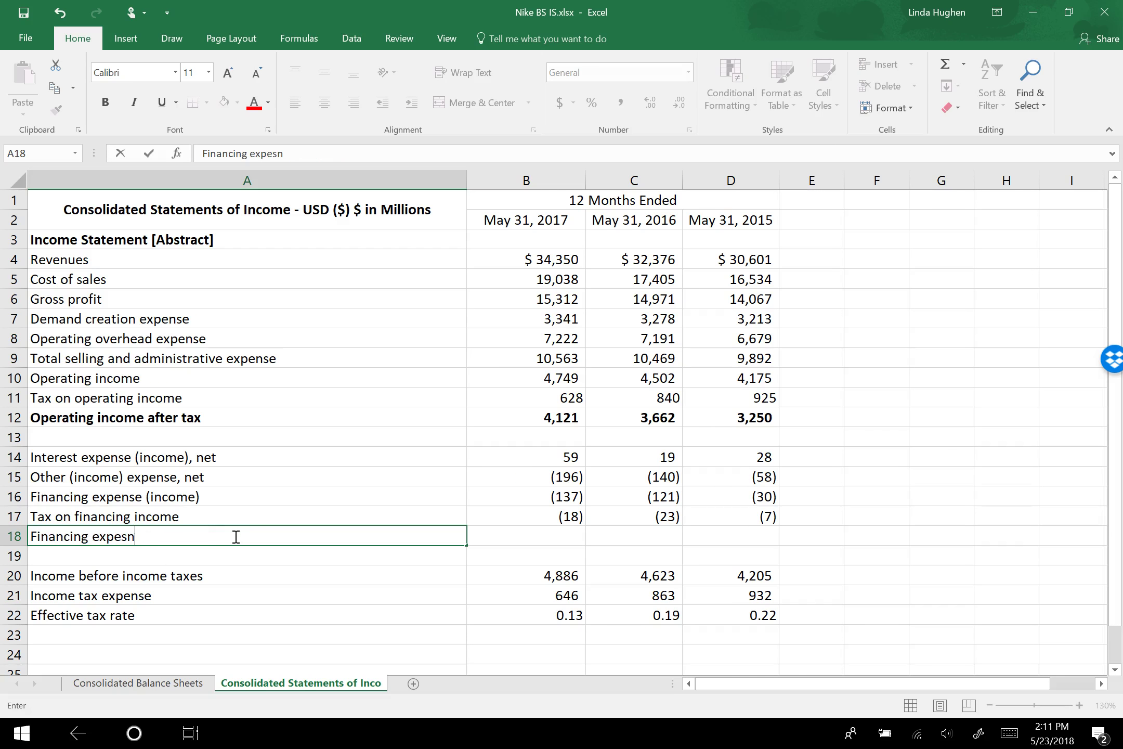
type("e")
key("BackSpace")
key("BackSpace")
key("BackSpace")
type("nse after tax")
key("Tab")
type("=")
key("Up")
key("Up")
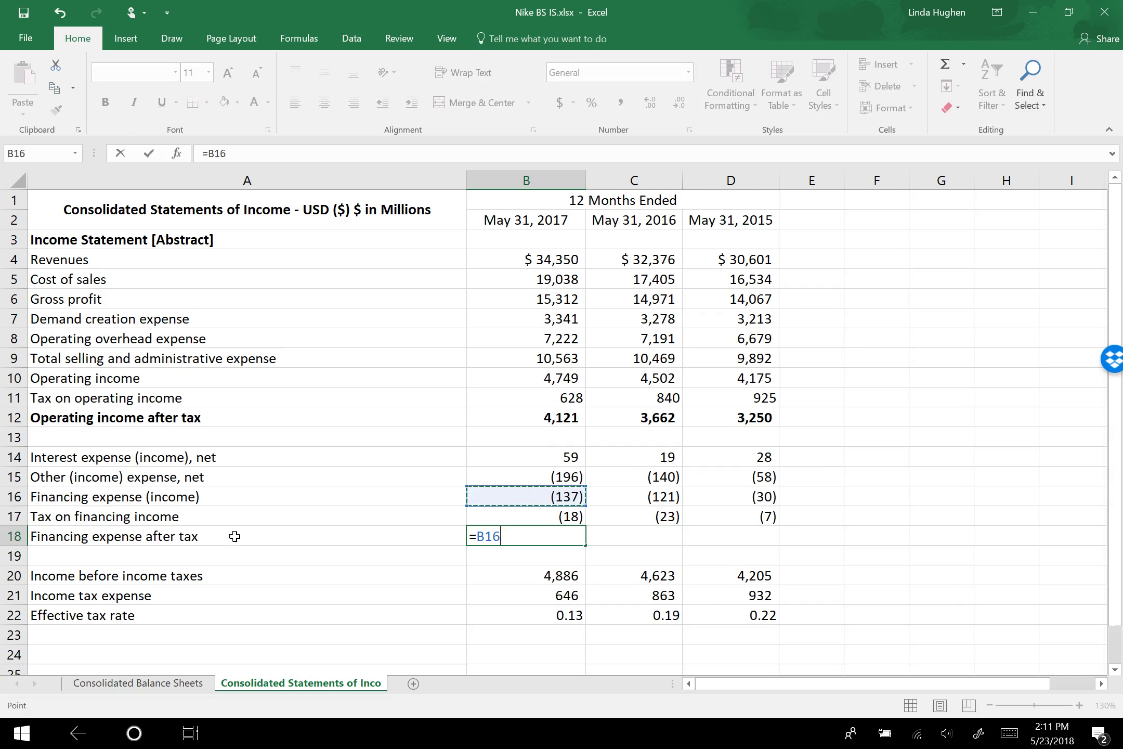
type("-")
key("Up")
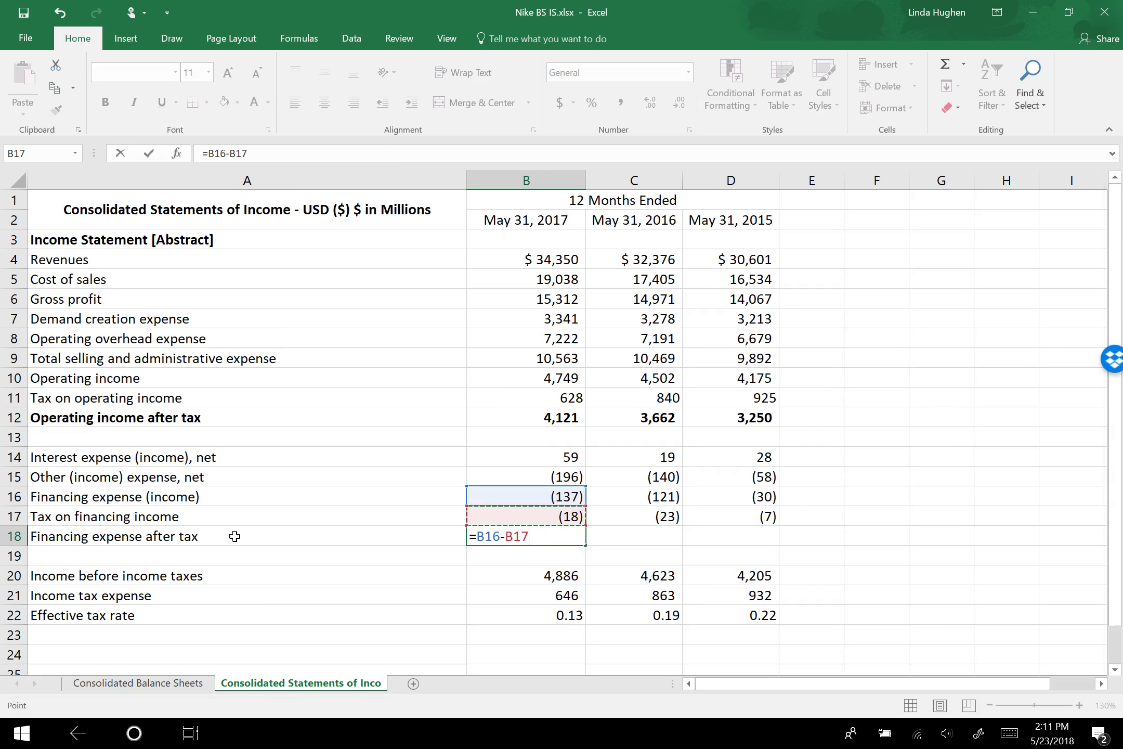
key("Return")
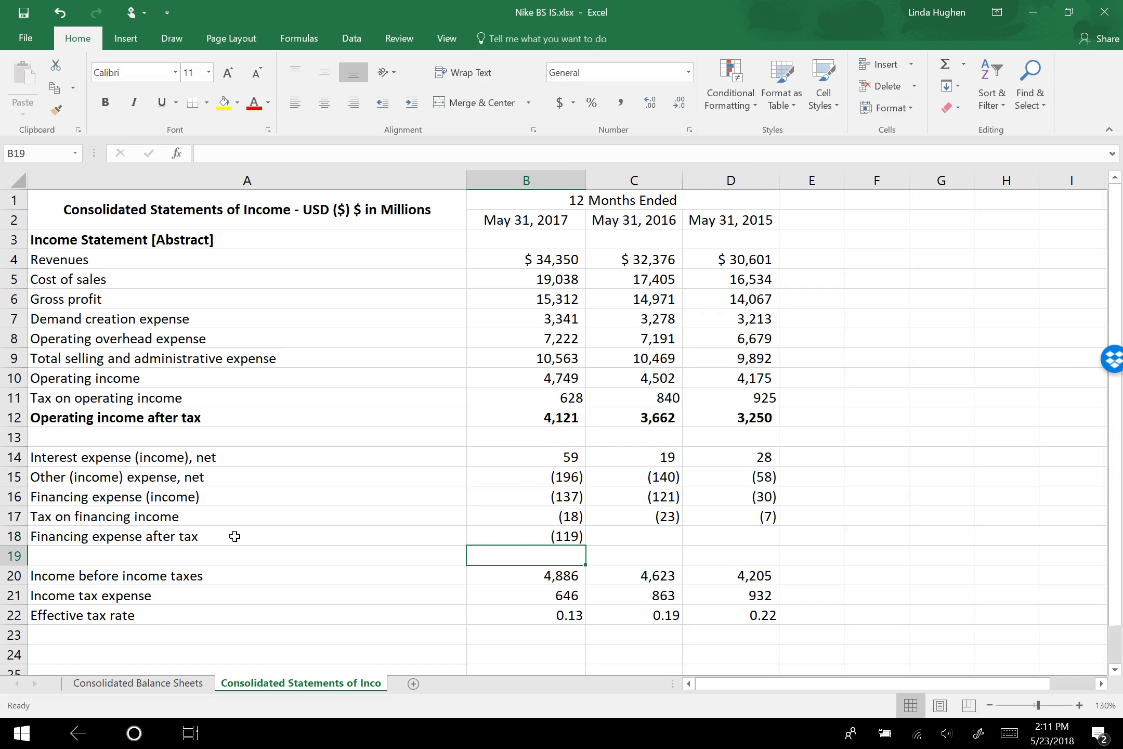
key("Up")
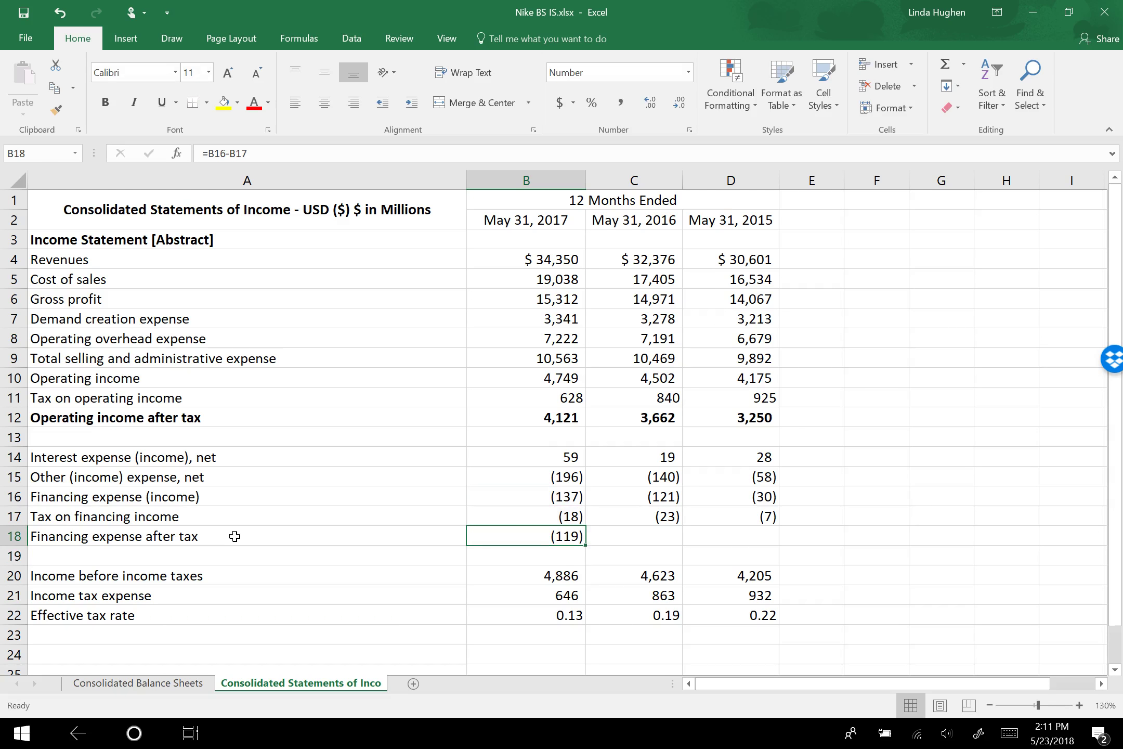
Revise the row 18 label to read 'Financing expense (income) after tax'
left_click(235, 536)
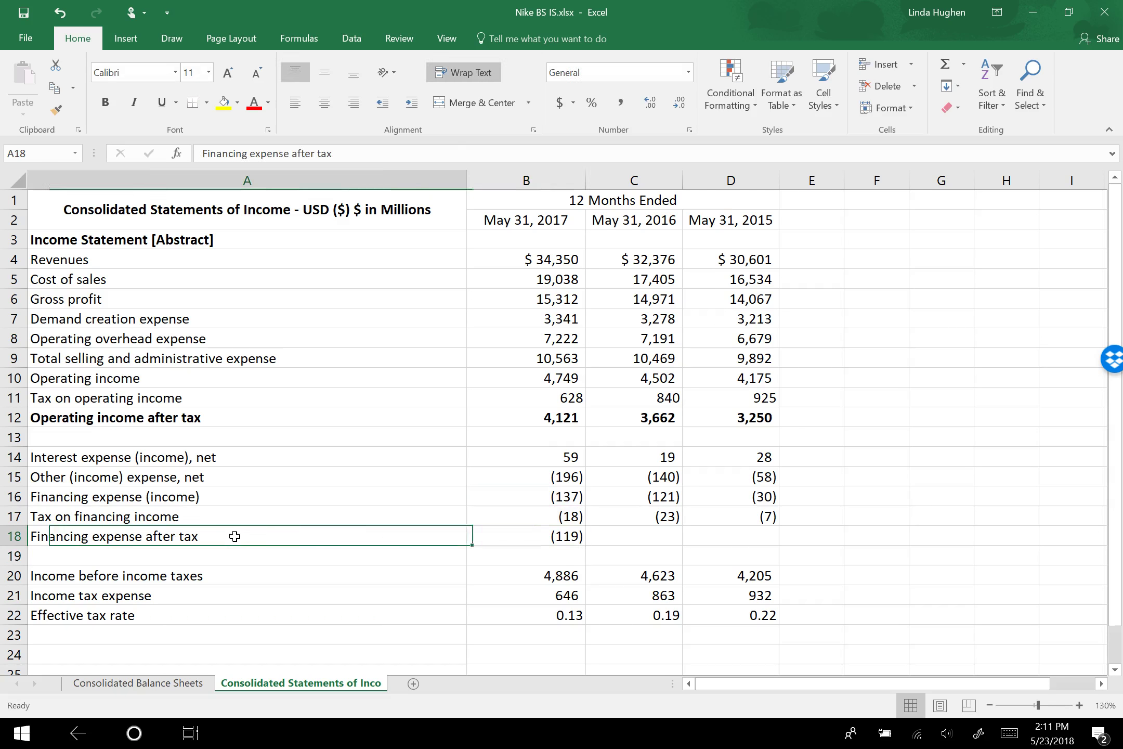
left_click(290, 156)
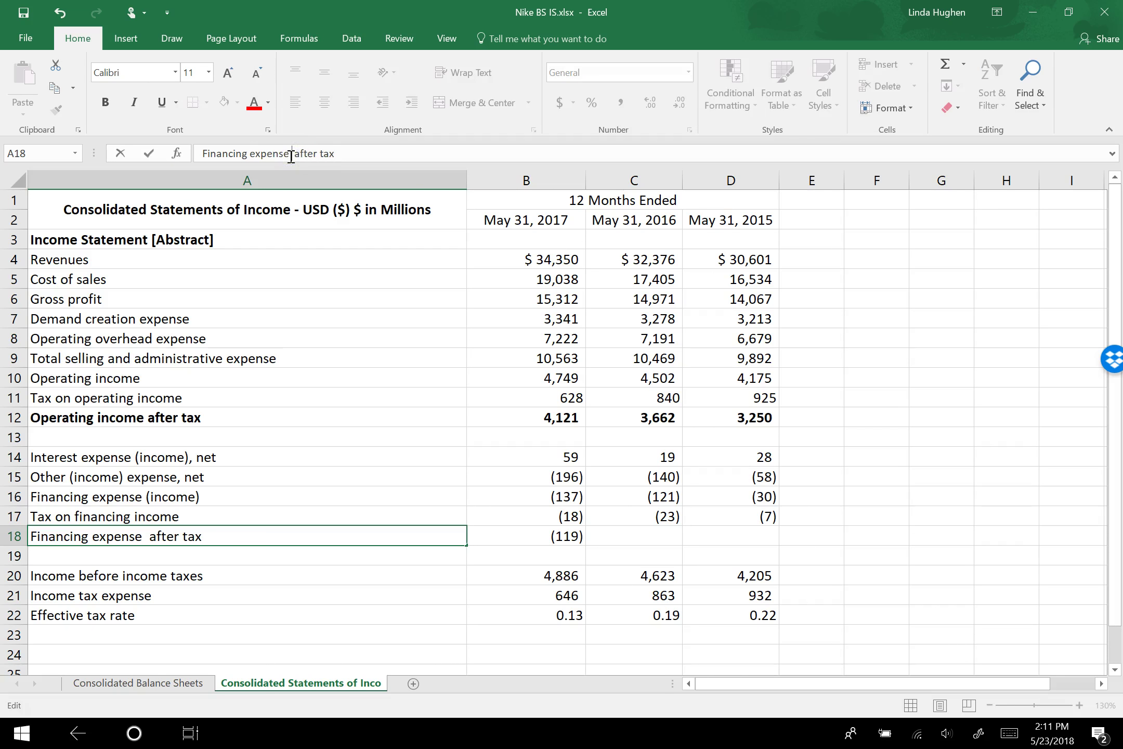
type("(income)")
key("Return")
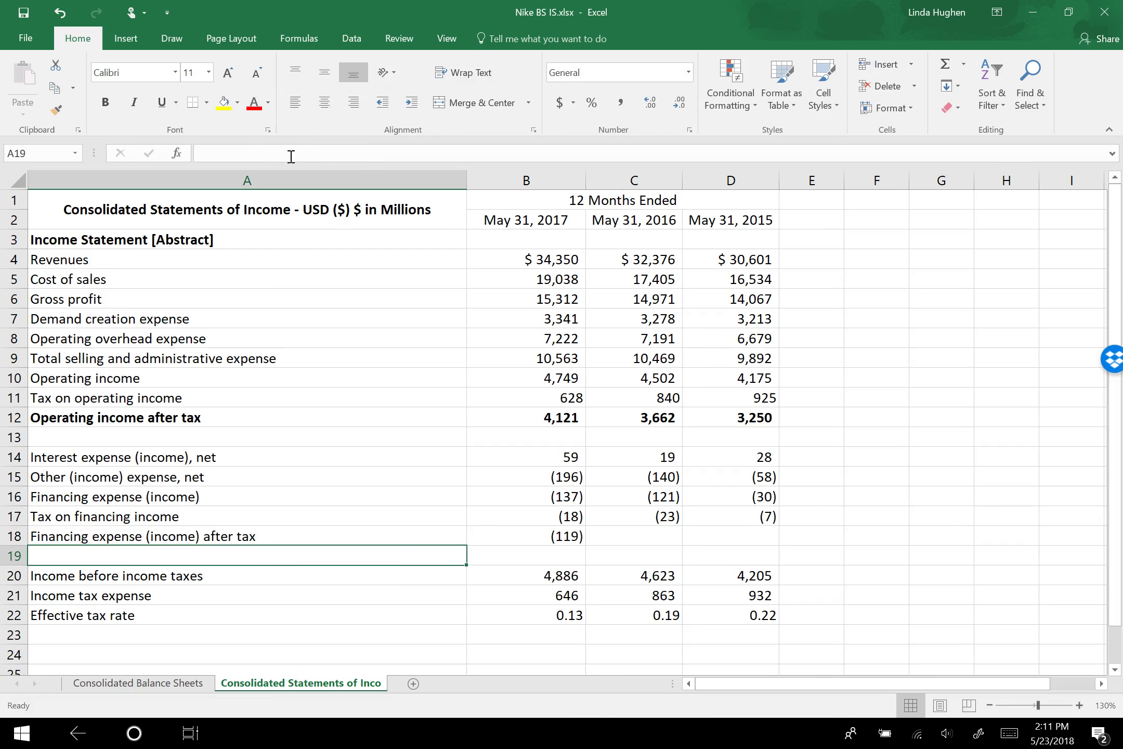
key("Up")
key("Right")
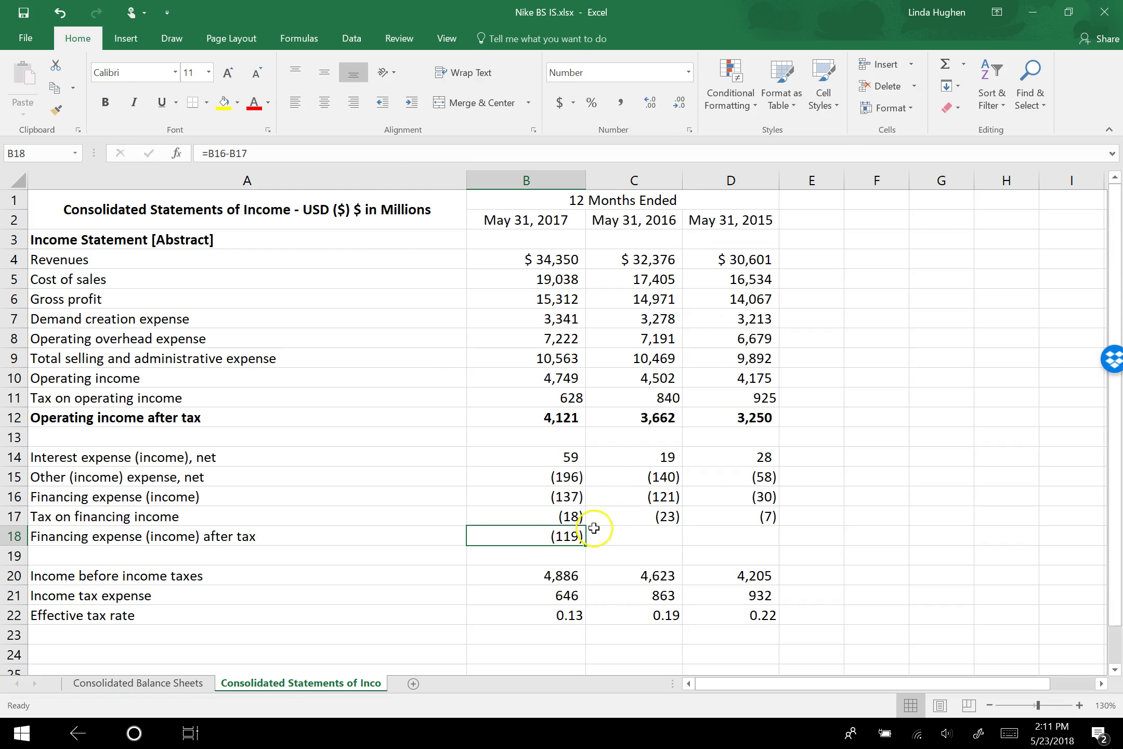
Fill the after-tax financing formula into 2016 and 2015, giving (98) and (23), and insert blank rows above row 19
left_click_drag(587, 543, 749, 538)
left_click(13, 557)
right_click(13, 556)
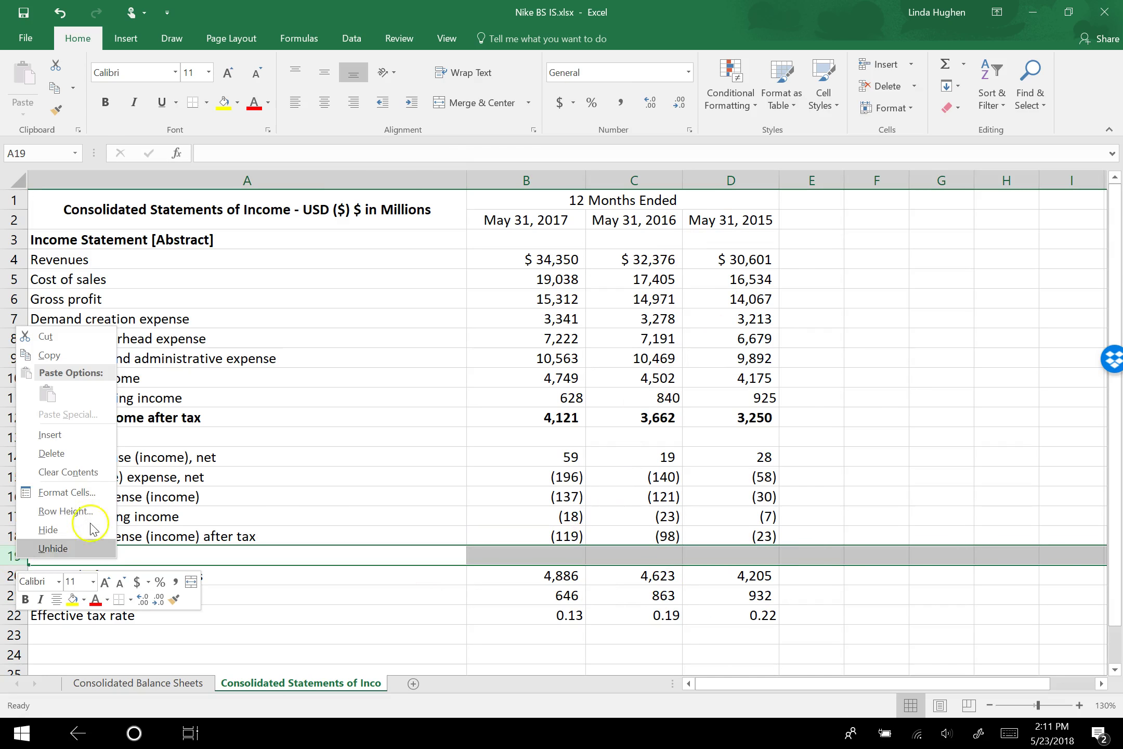
left_click(72, 432)
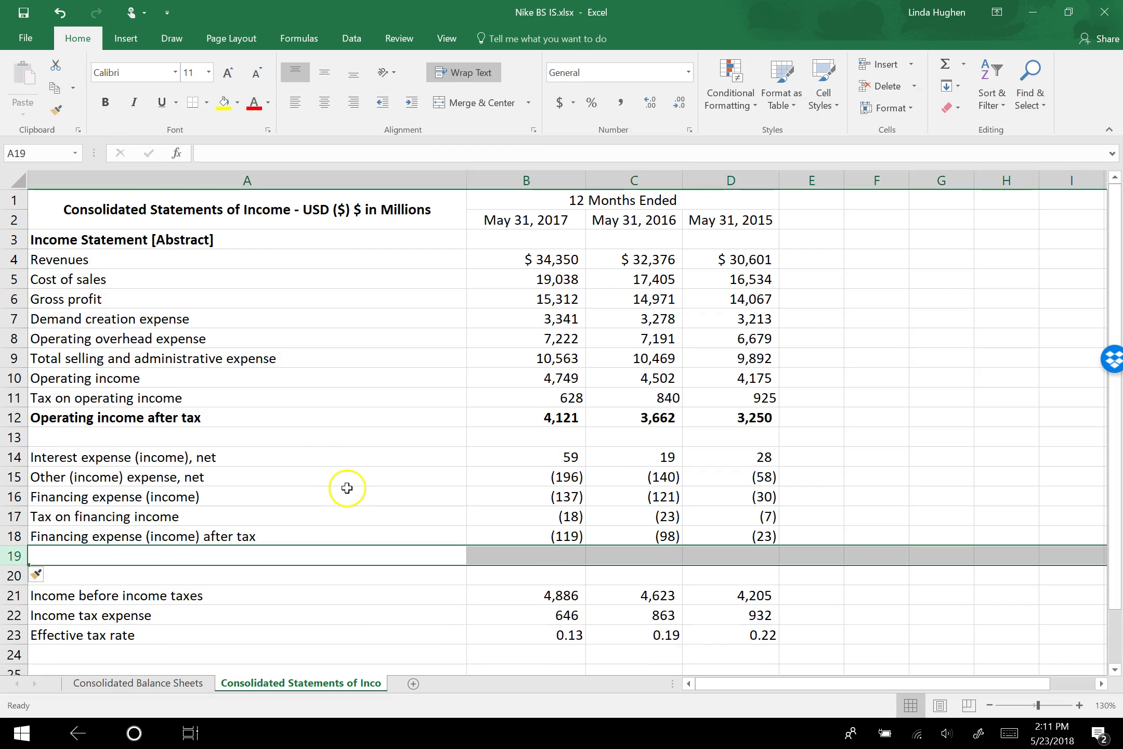
key("F4")
key("F4")
key("Down")
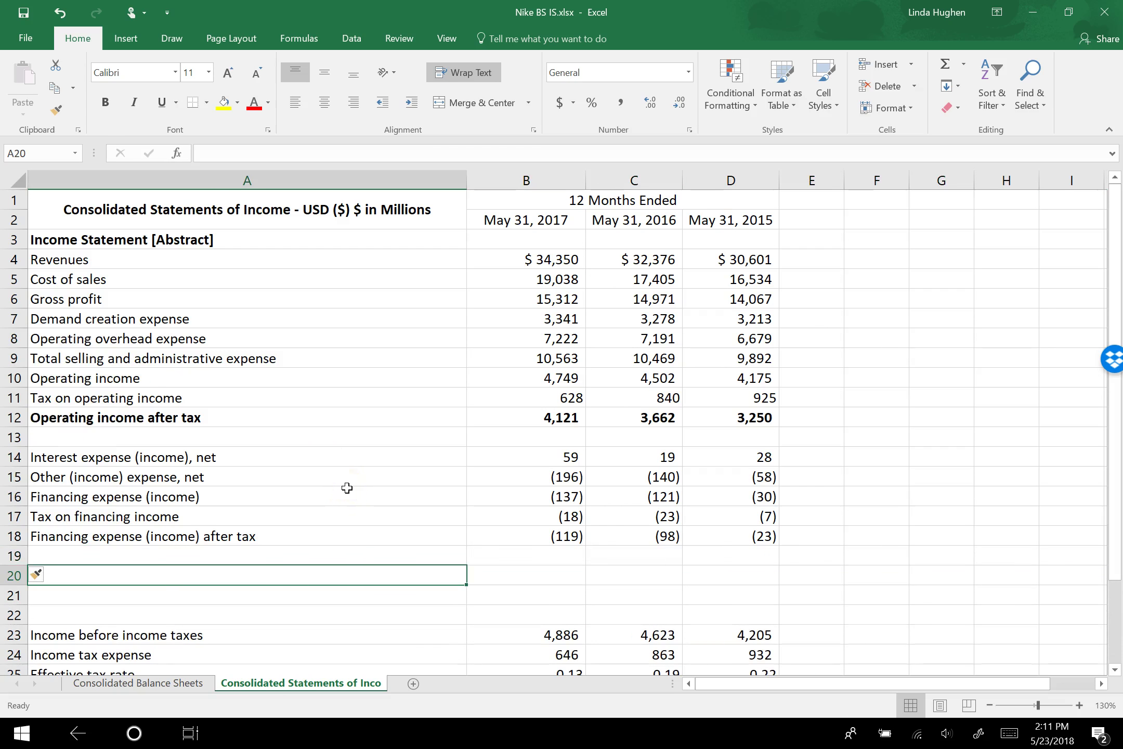
Bold the Financing expense (income) after tax row
key("Up")
key("Up")
key("shift+Right")
key("shift+Right")
key("shift+Right")
key("ctrl+b")
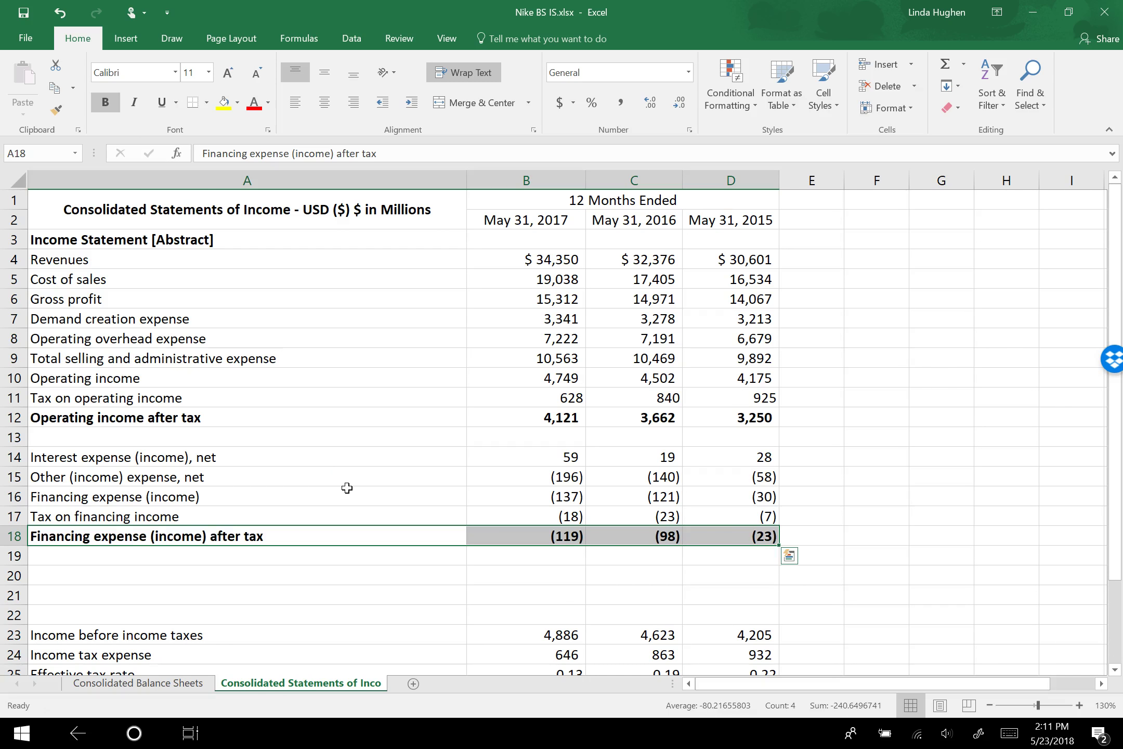
Start a 'Net income' row in A20 with the formula =B12-B18 in B20
key("Down")
key("Down")
type("Net inc")
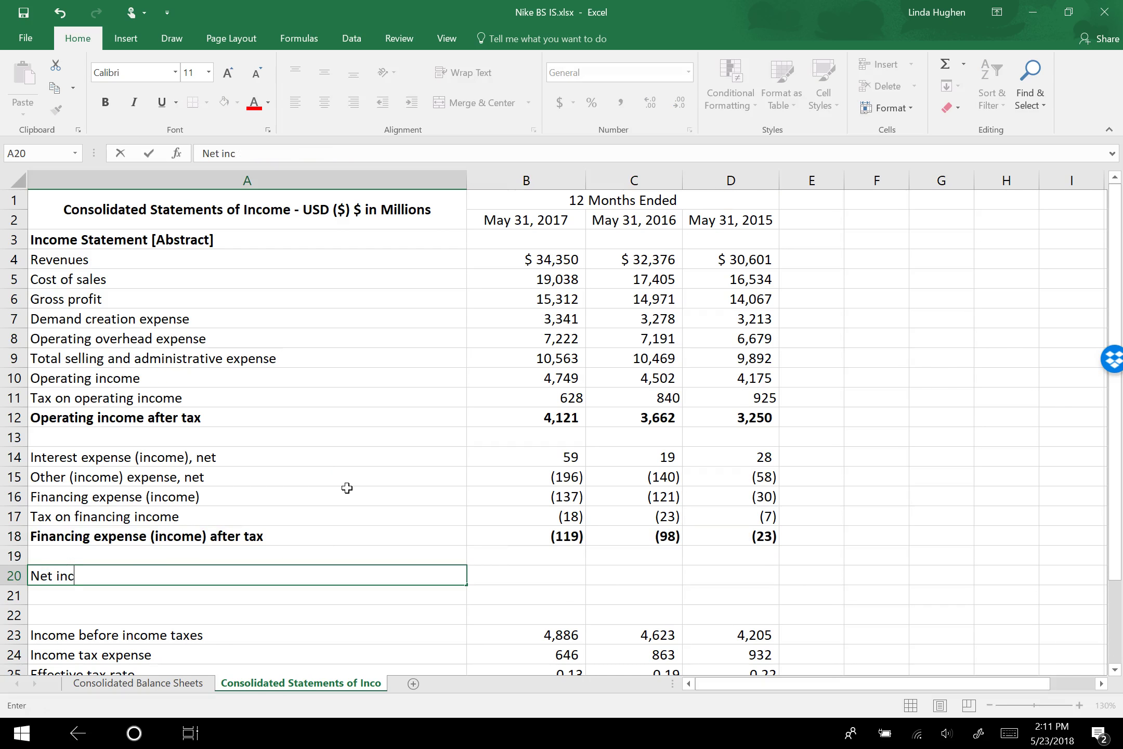
type("ome")
key("Tab")
type("=")
left_click(533, 418)
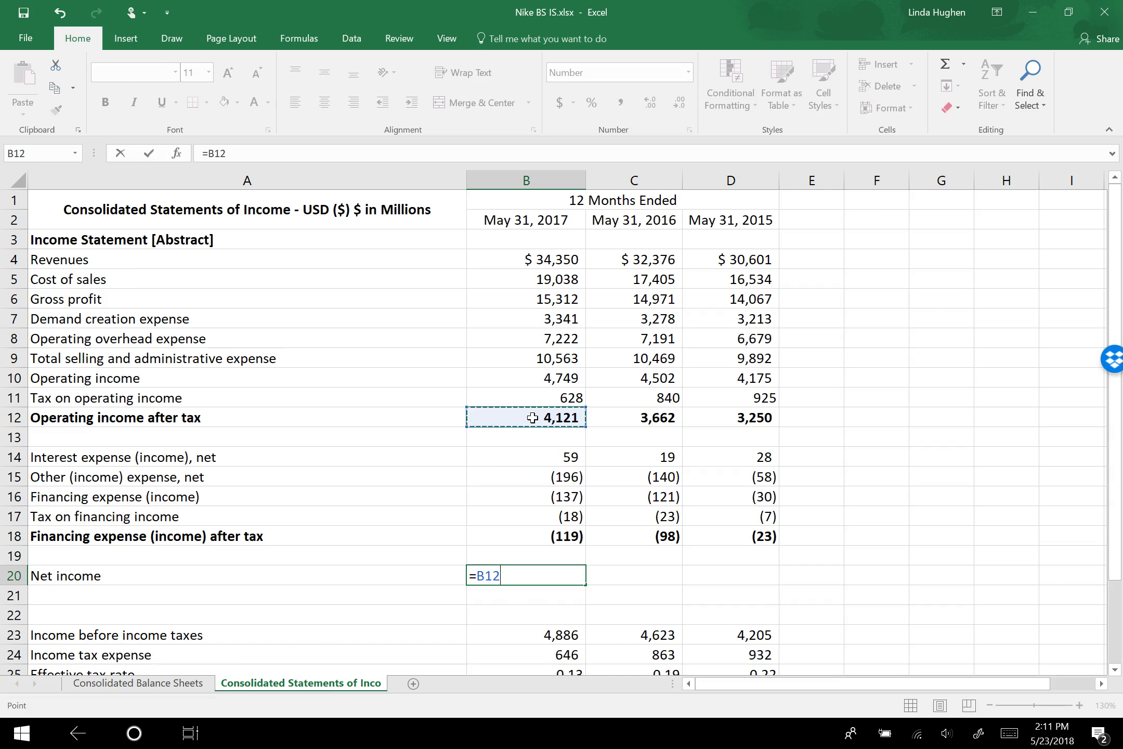
type("-")
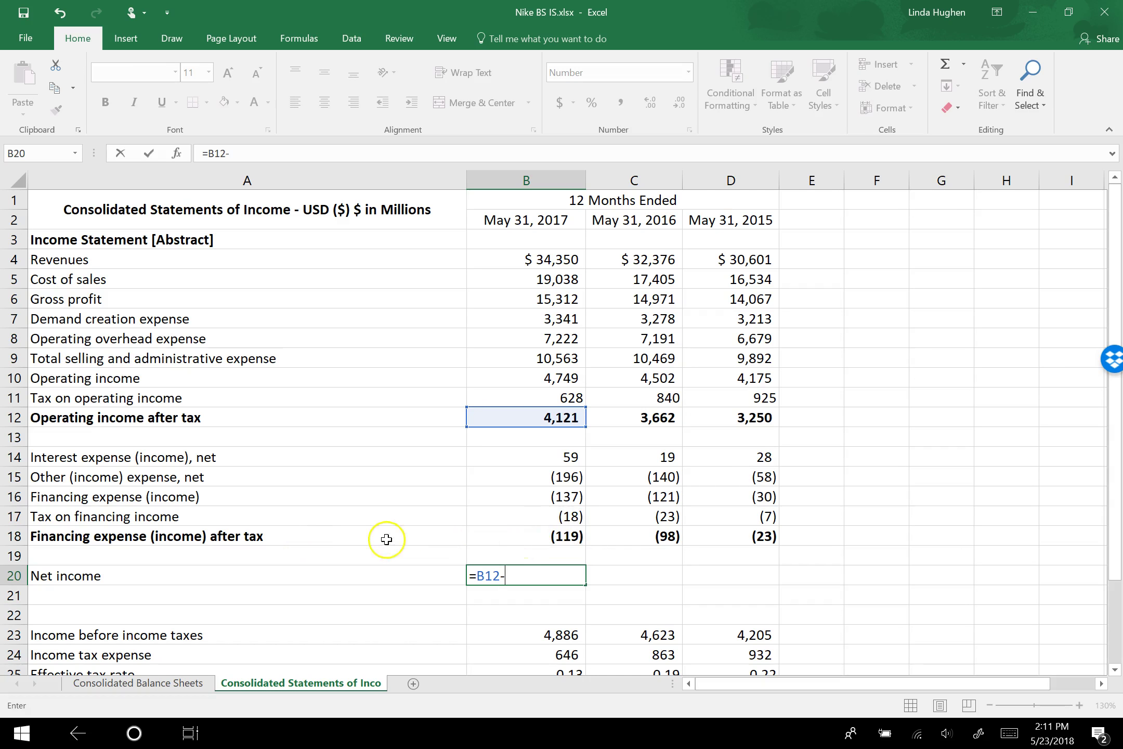
left_click(513, 536)
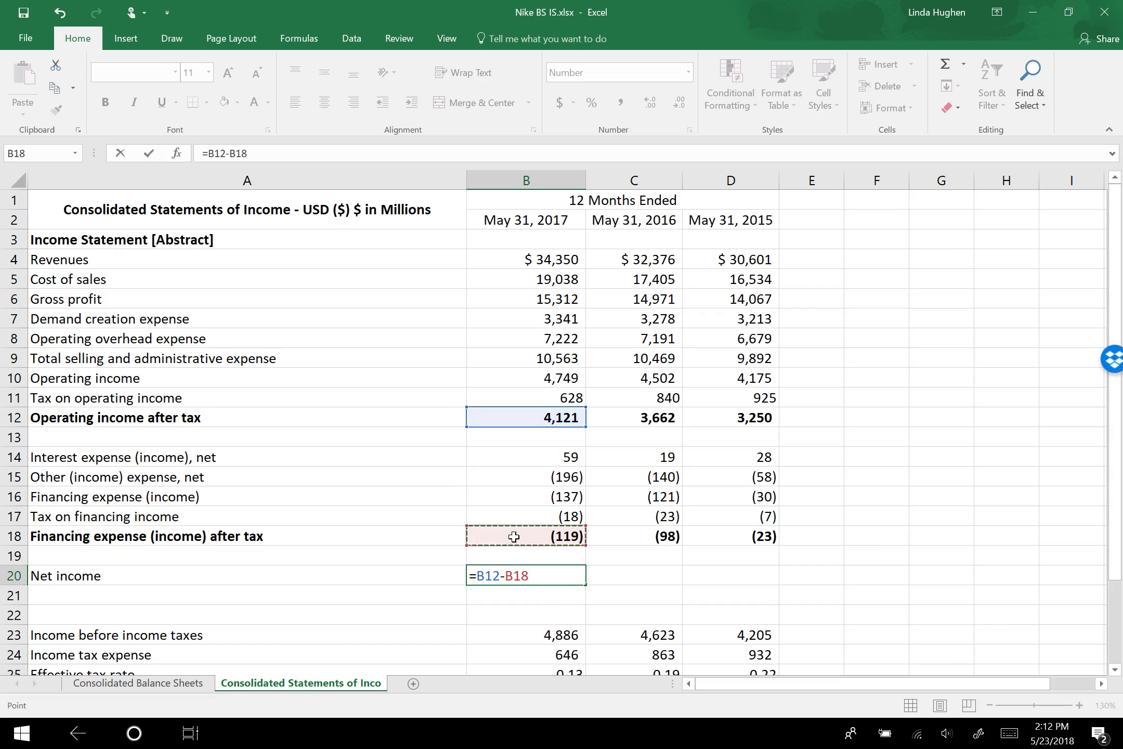
Enter the Net income formula, copy it to C20:D20, and bold row 20: 4,240, 3,760, 3,273
key("Return")
key("Up")
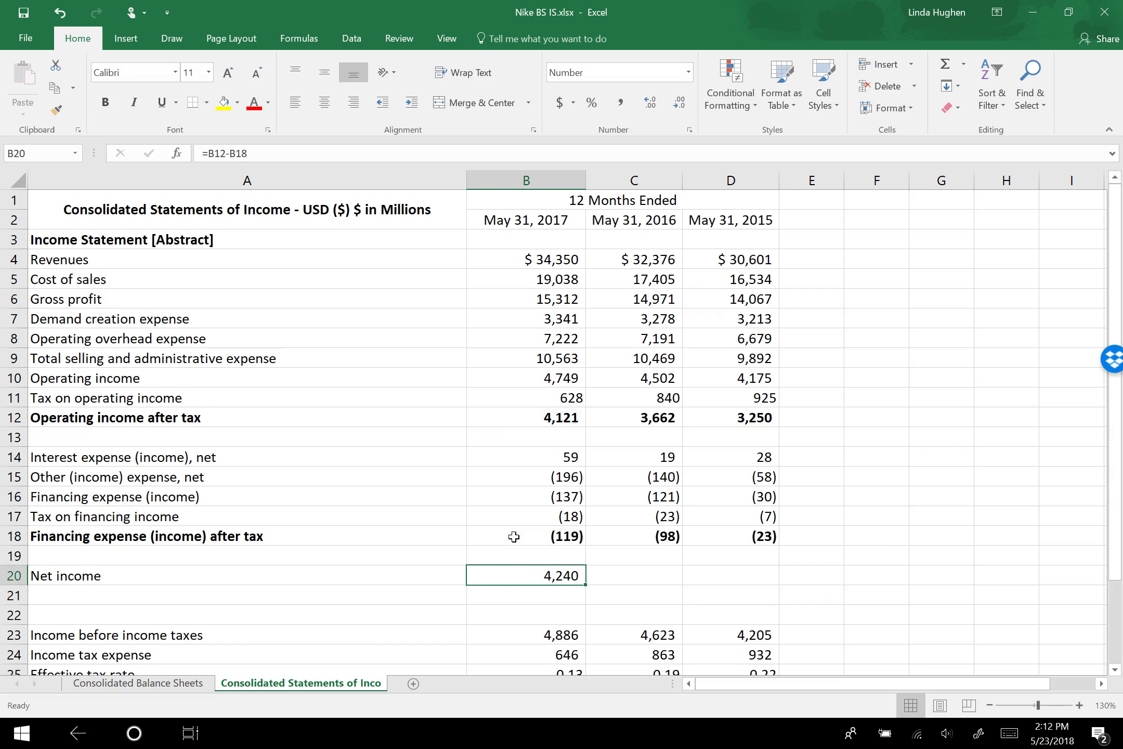
key("ctrl+c")
key("Right")
key("ctrl+v")
key("Right")
key("ctrl+v")
key("shift+Left")
key("shift+space")
key("ctrl+b")
Compare the results with the reported NET INCOME figures in row 29
key("Down")
key("Down")
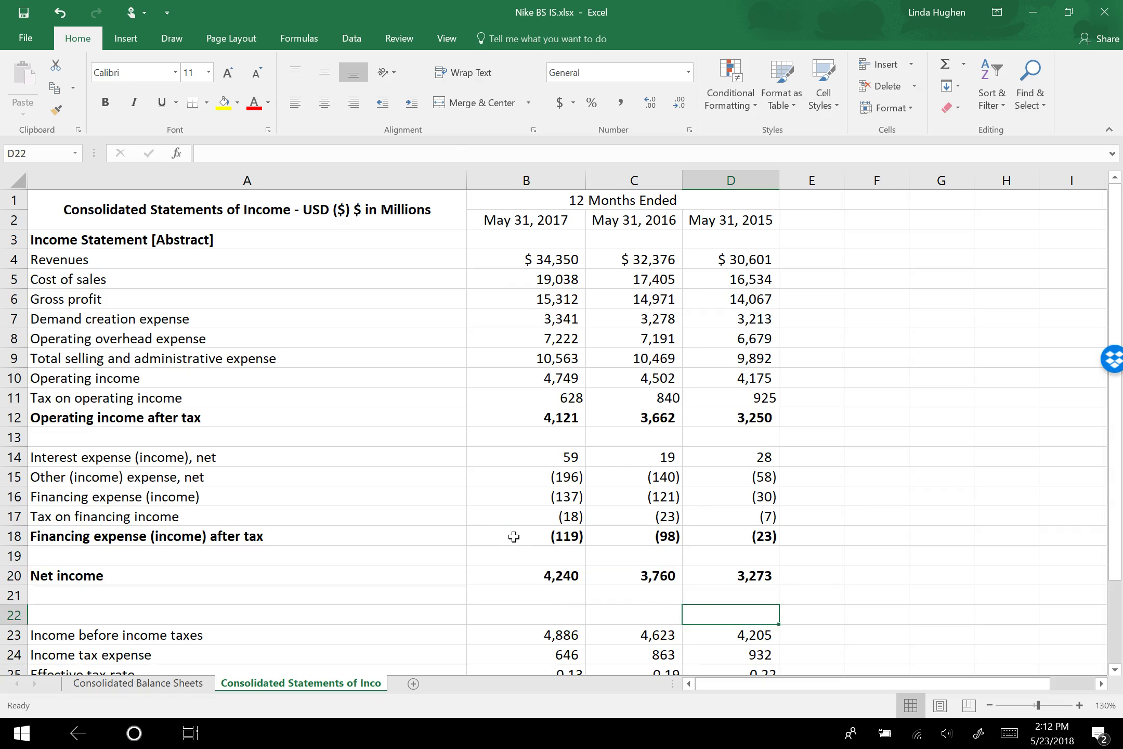
key("Down")
key("Down")
key("Down")
key("Down")
key("Down")
key("Down")
key("Down")
key("Down")
key("Down")
key("Left")
key("Left")
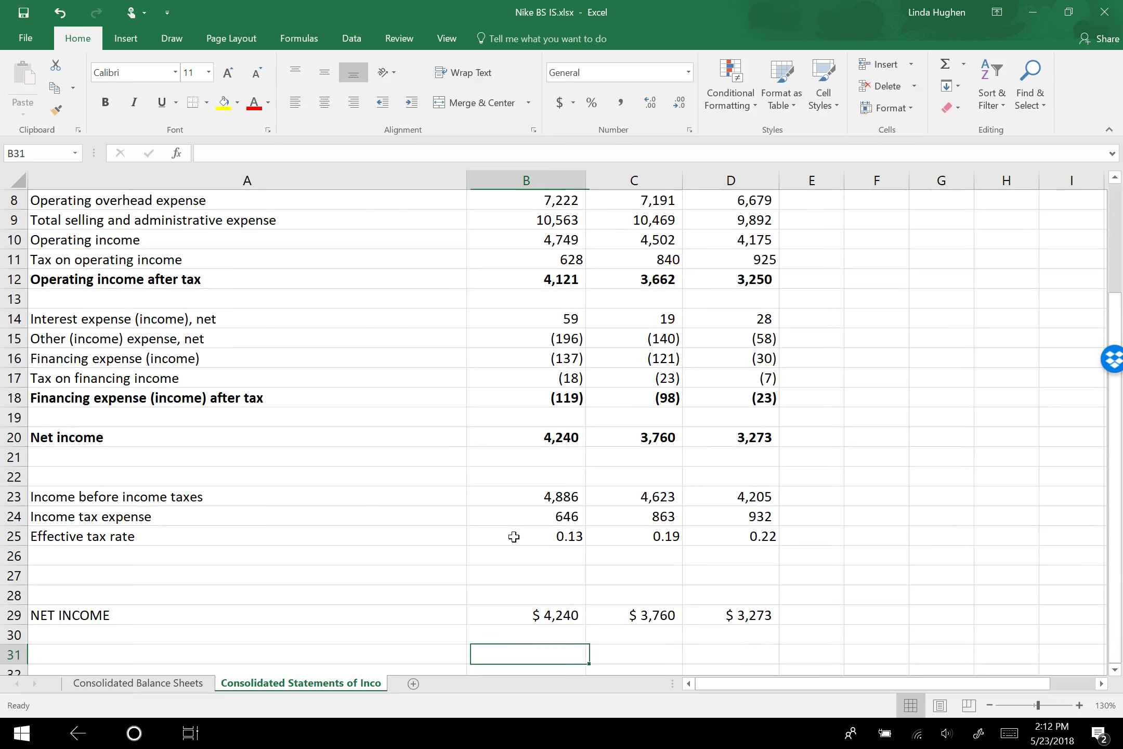
key("Up")
key("Up")
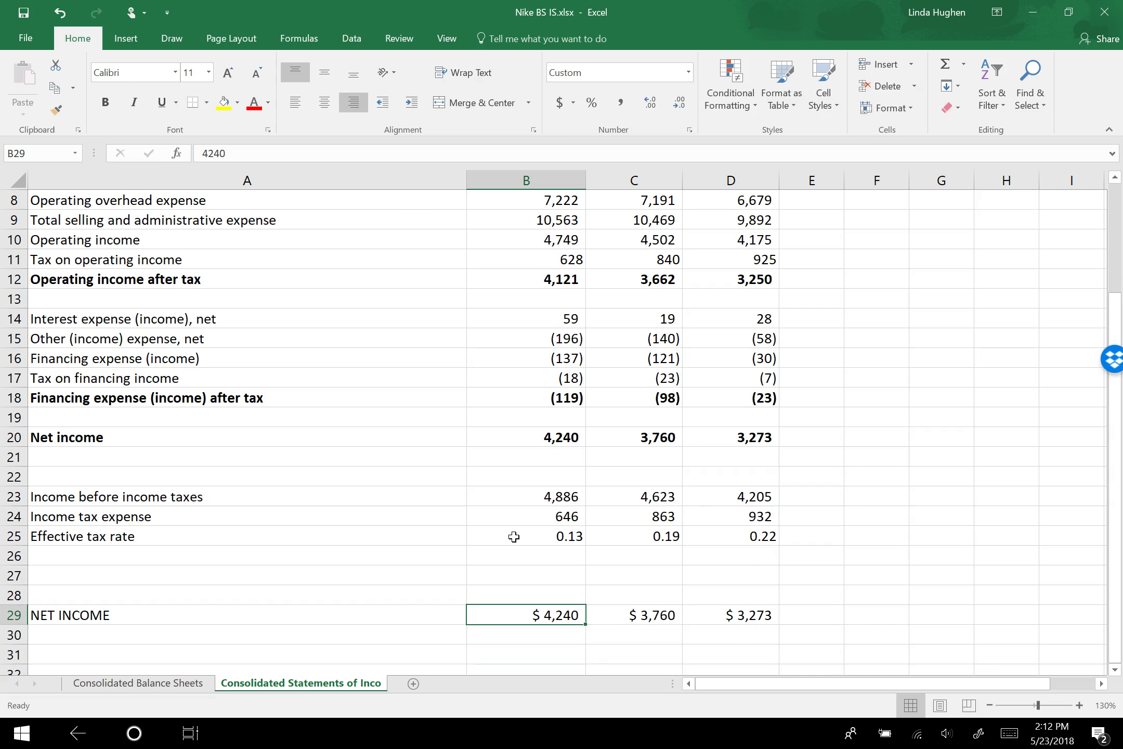
key("Right")
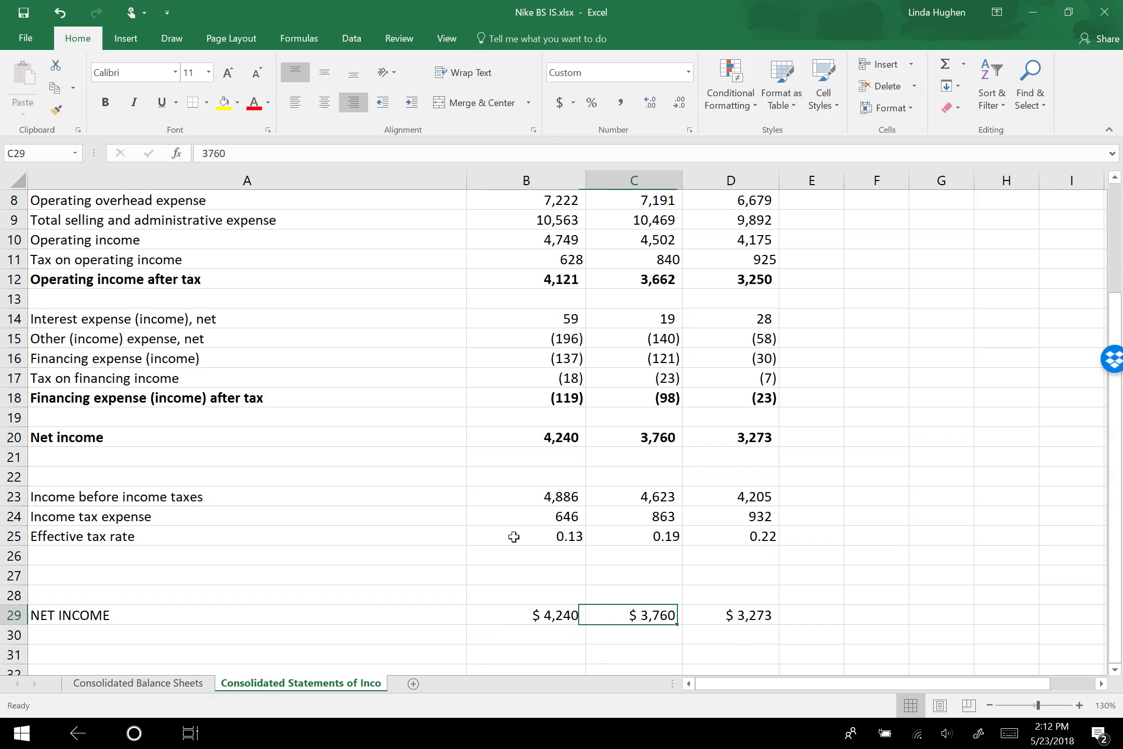
key("Right")
key("Left")
key("Left")
key("Left")
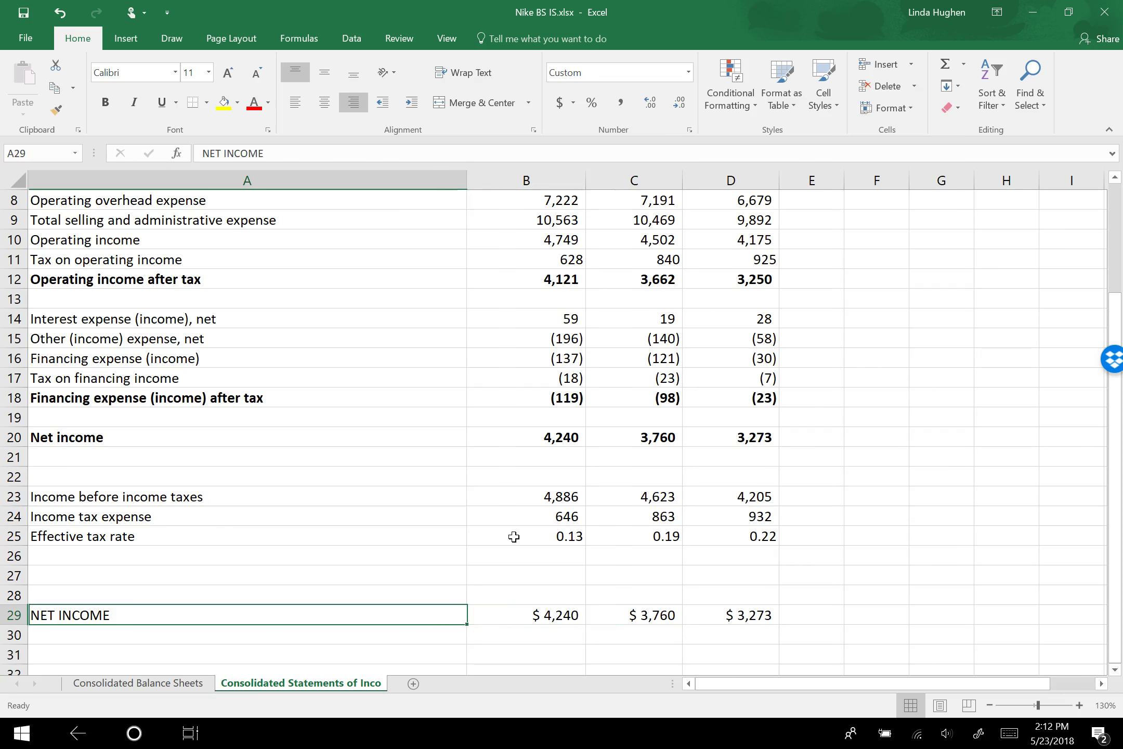
key("Up")
key("Up")
key("Up")
key("Up")
key("Up")
key("Up")
key("Up")
key("Up")
key("Up")
key("Up")
key("Up")
key("Up")
key("Up")
key("Up")
key("Up")
key("Up")
key("Up")
key("Up")
key("Up")
key("Up")
key("Up")
key("Up")
key("Up")
key("Up")
key("Up")
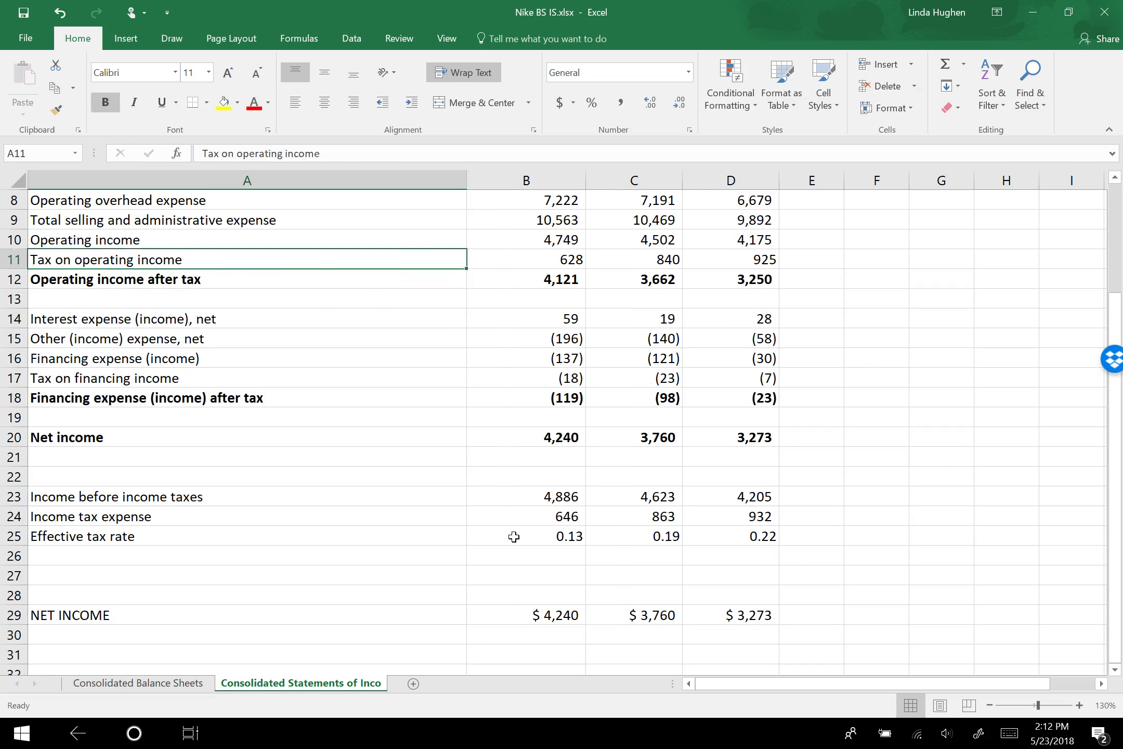
key("Up")
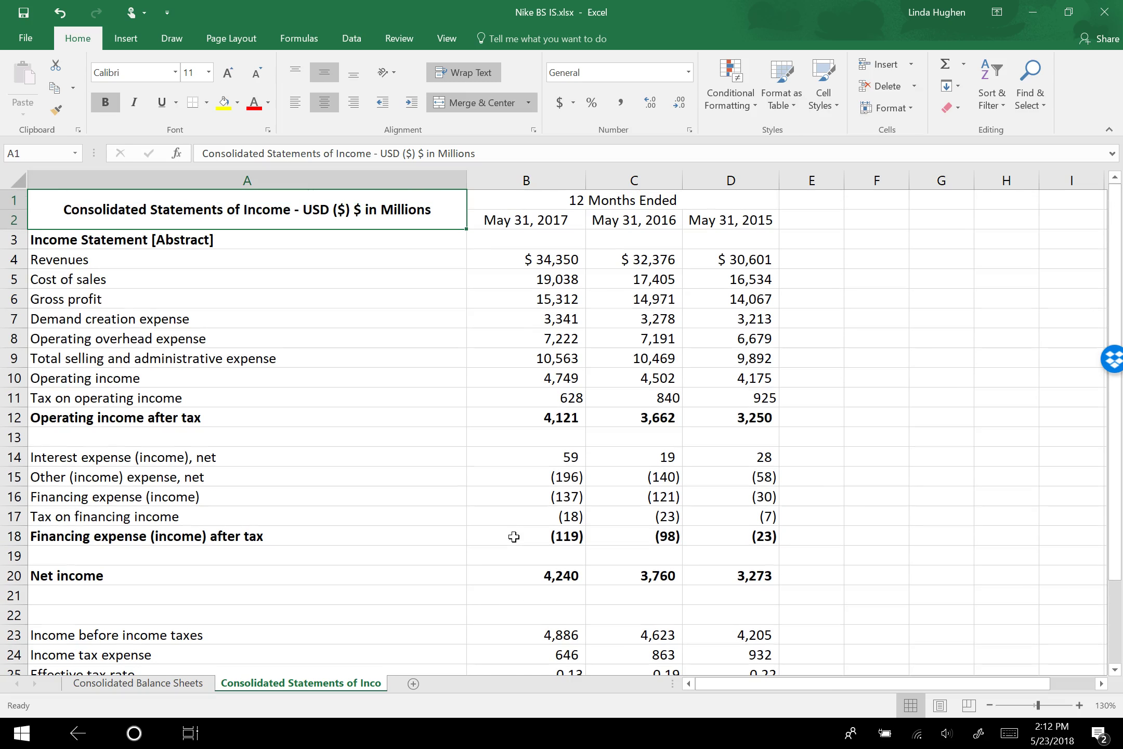
Switch to the Starbucks BS IS.xlsx workbook and zoom the sheet to 130%
left_click(188, 739)
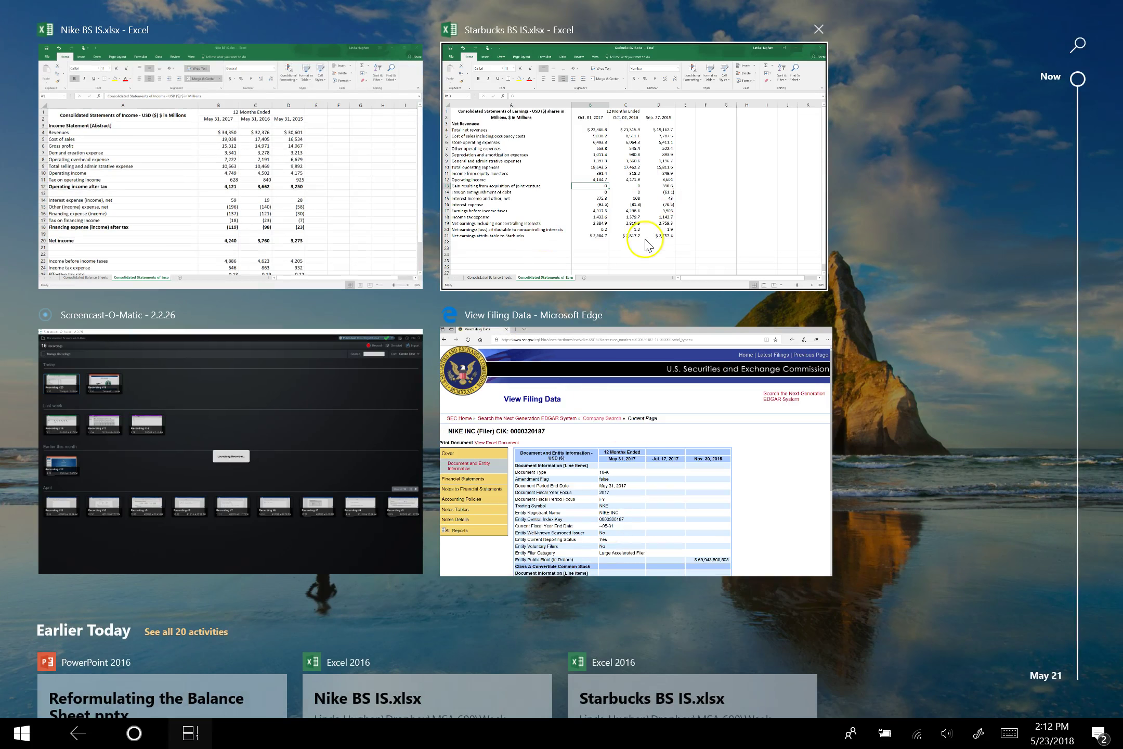
left_click(635, 240)
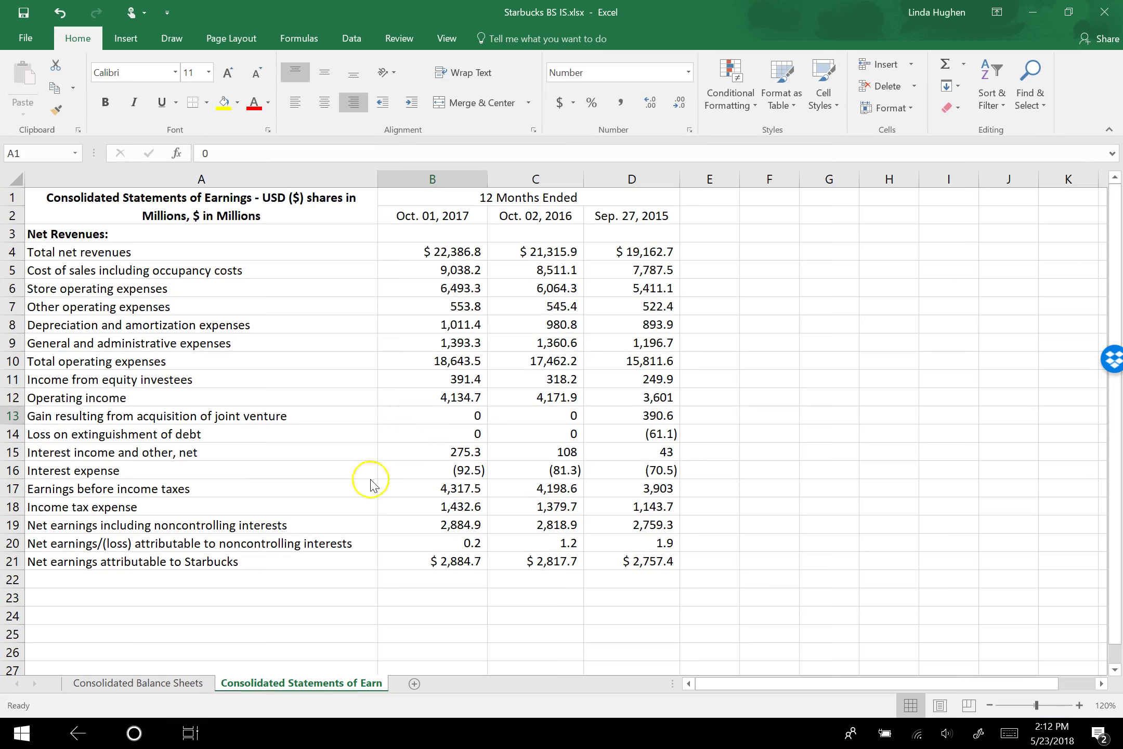
left_click(432, 415)
left_click(1080, 706)
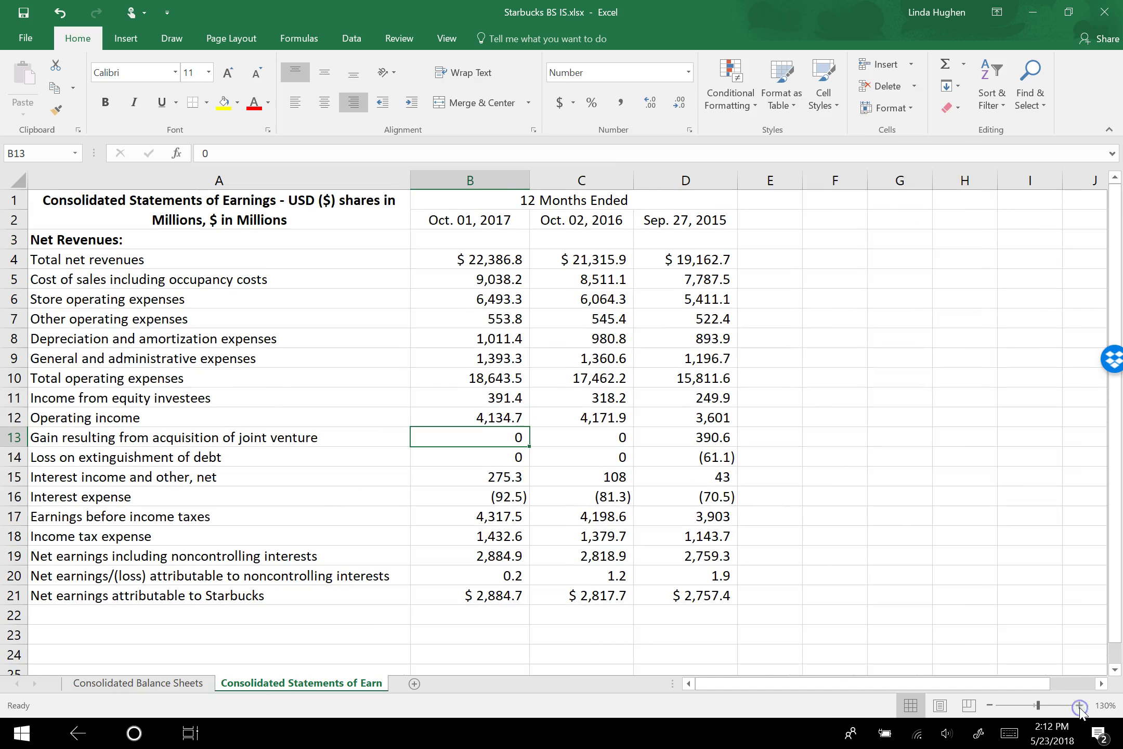
Insert three blank rows below Operating income, above the joint venture gain row
left_click(9, 419)
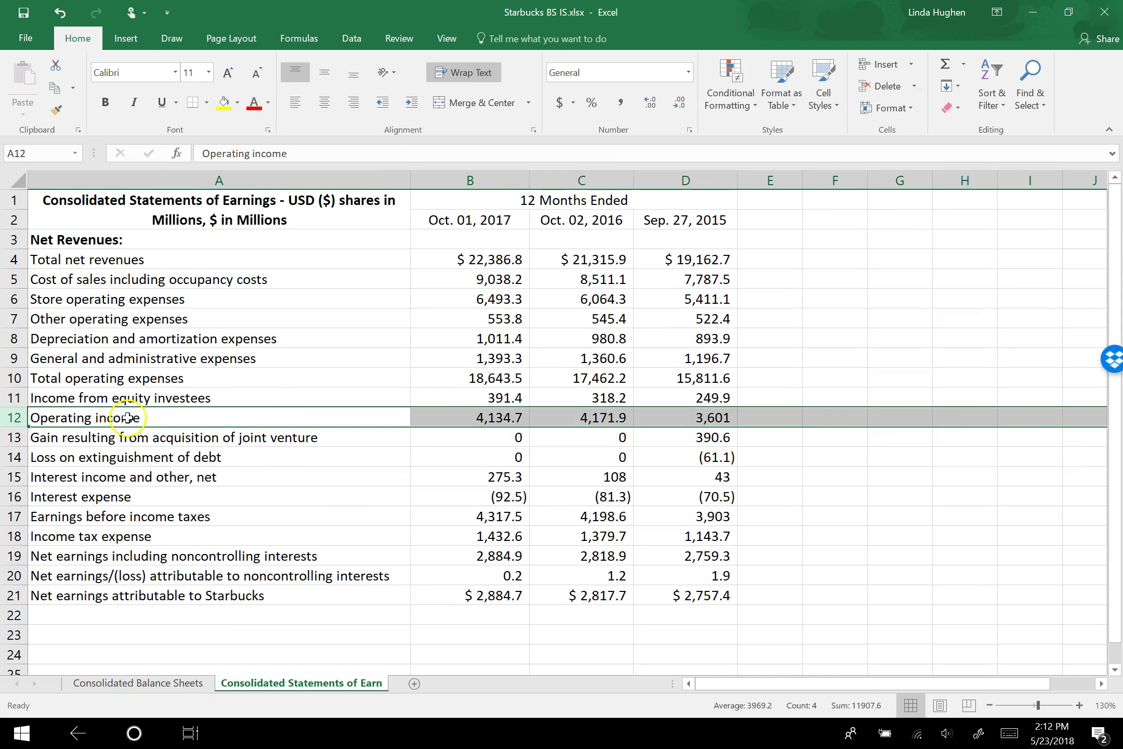
left_click(10, 438)
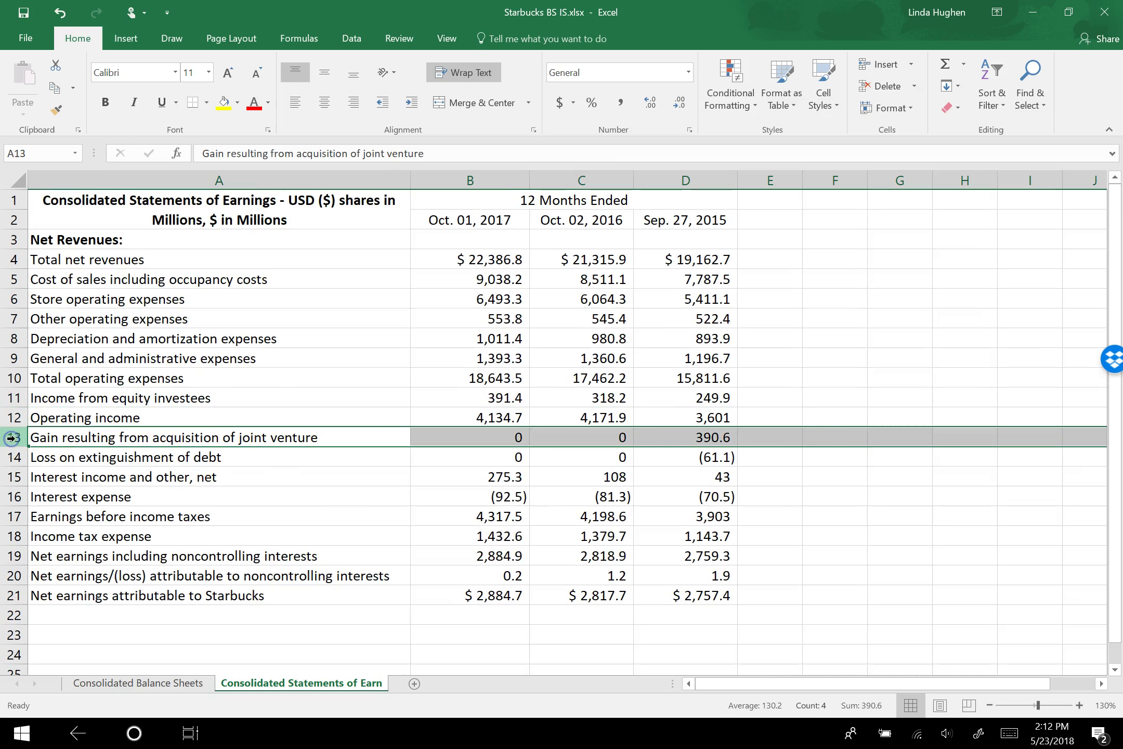
right_click(10, 437)
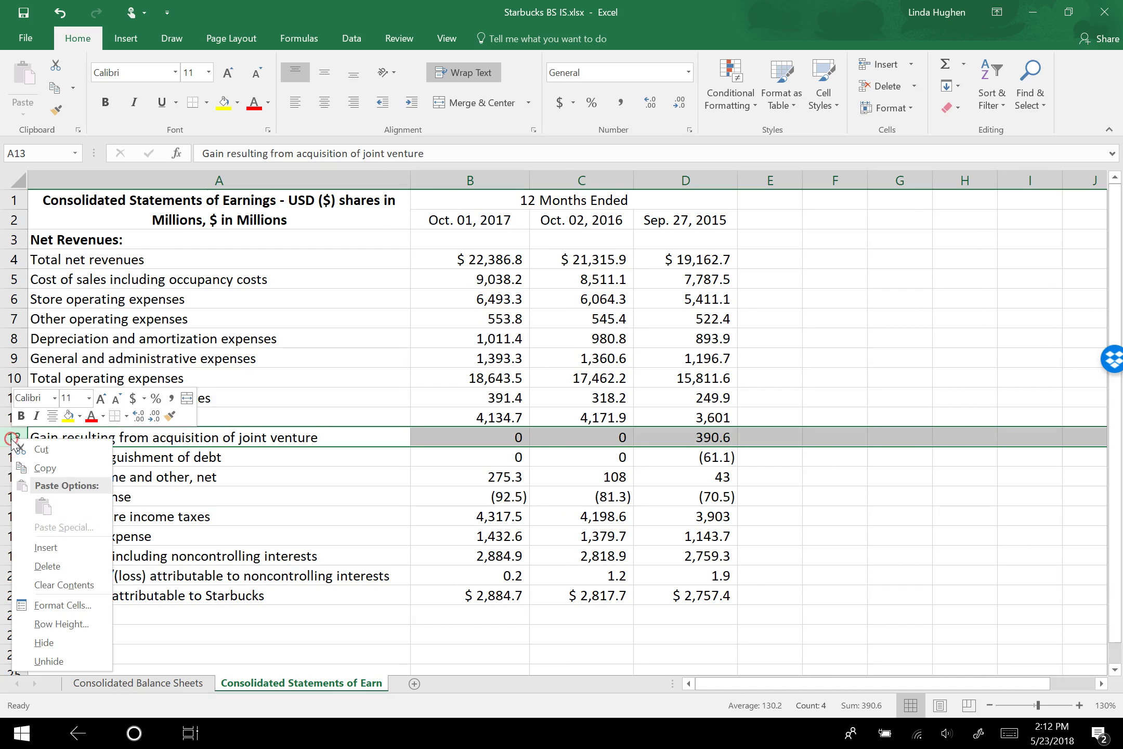
left_click(77, 552)
key("F4")
key("F4")
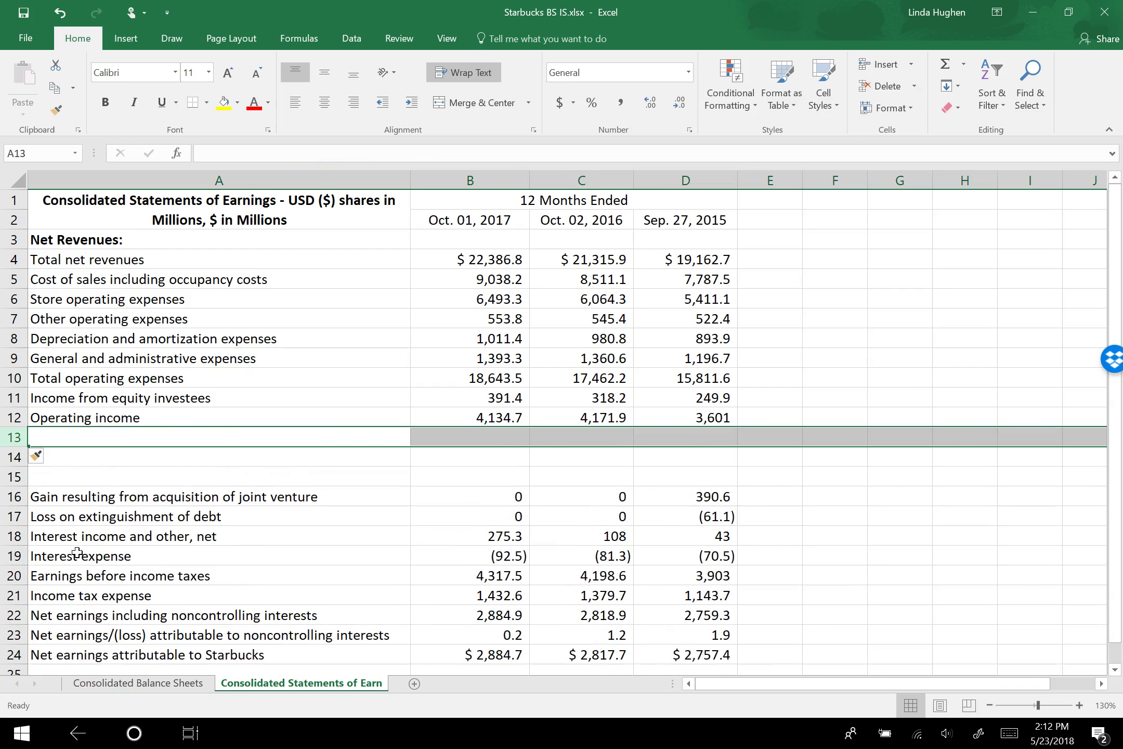
Insert three blank rows between Interest expense and Earnings before income taxes
left_click(182, 498)
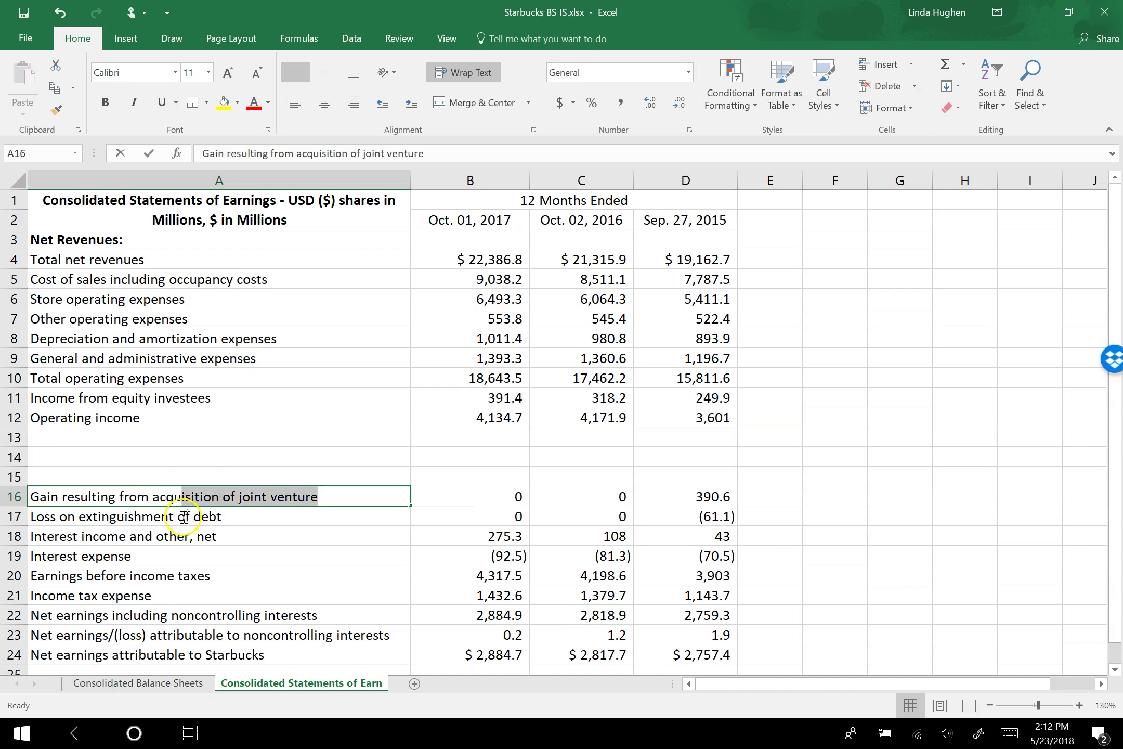
key("Down")
key("Down")
left_click_drag(141, 498, 142, 549)
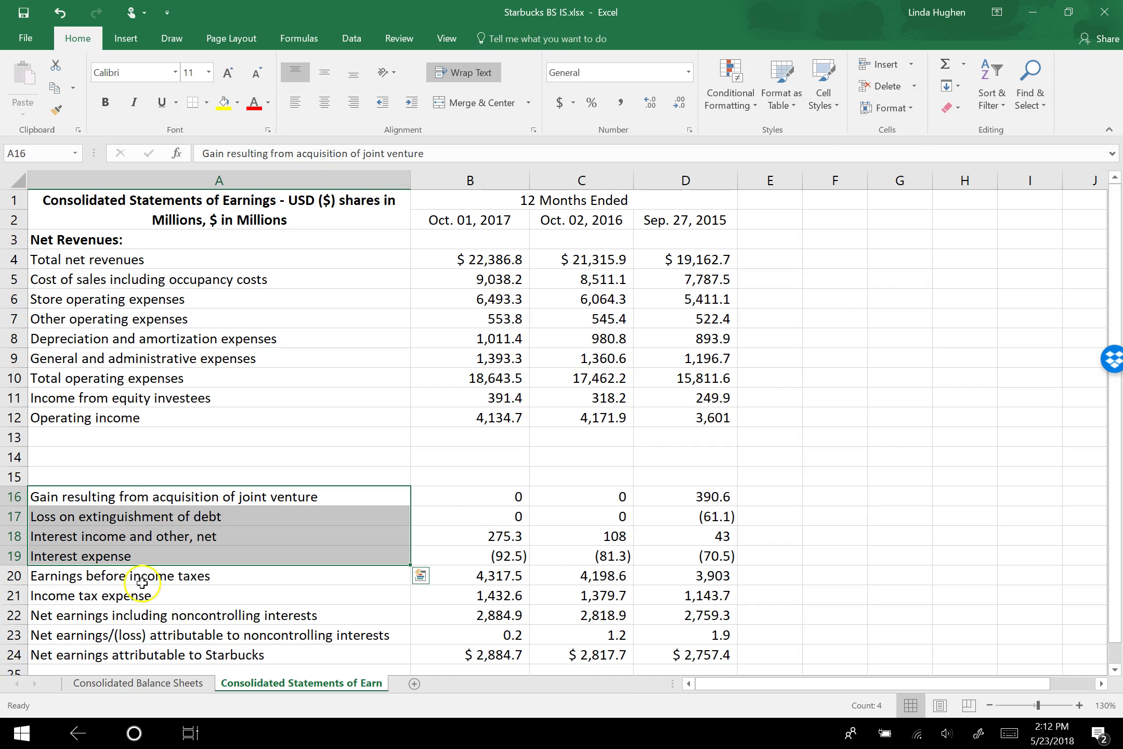
left_click(13, 575)
right_click(13, 575)
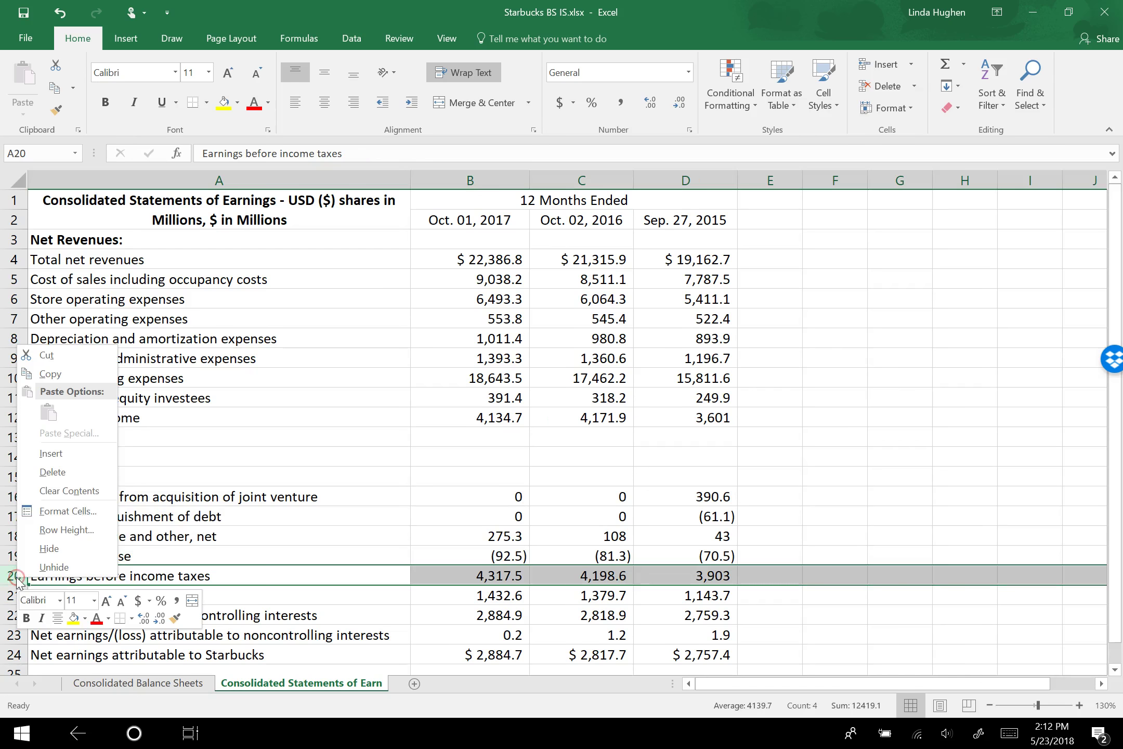
left_click(60, 456)
key("F4")
key("F4")
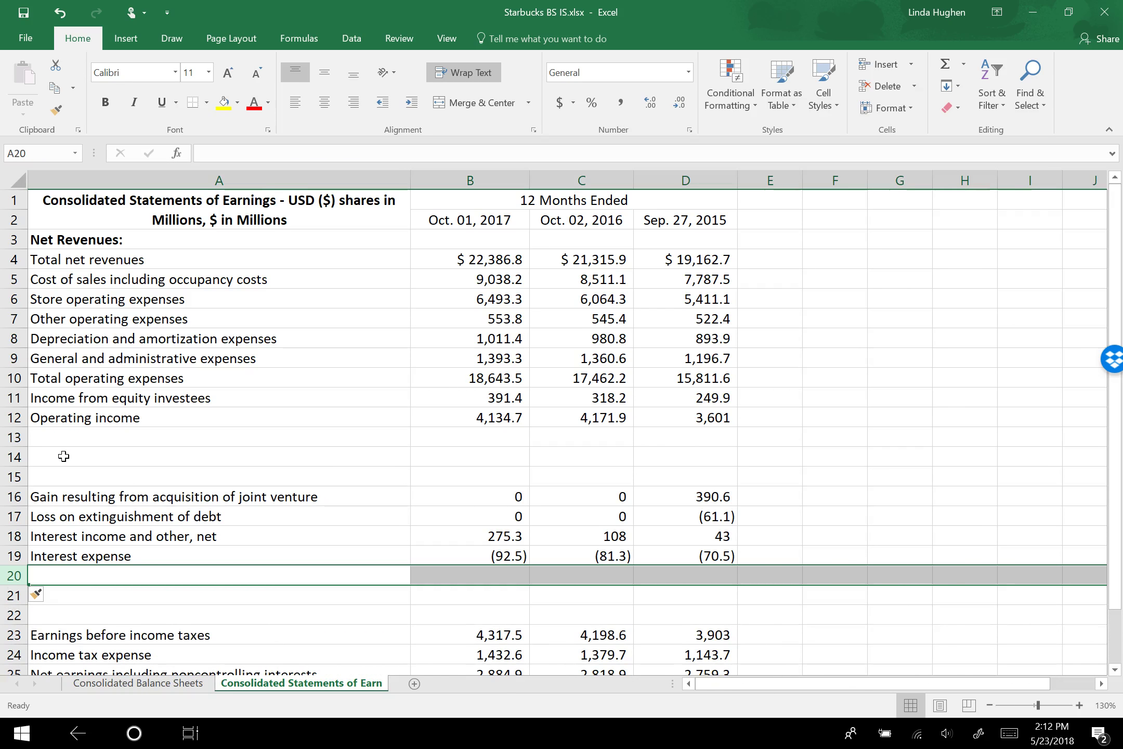
left_click(166, 437)
scroll(1114, 479, "down", 1)
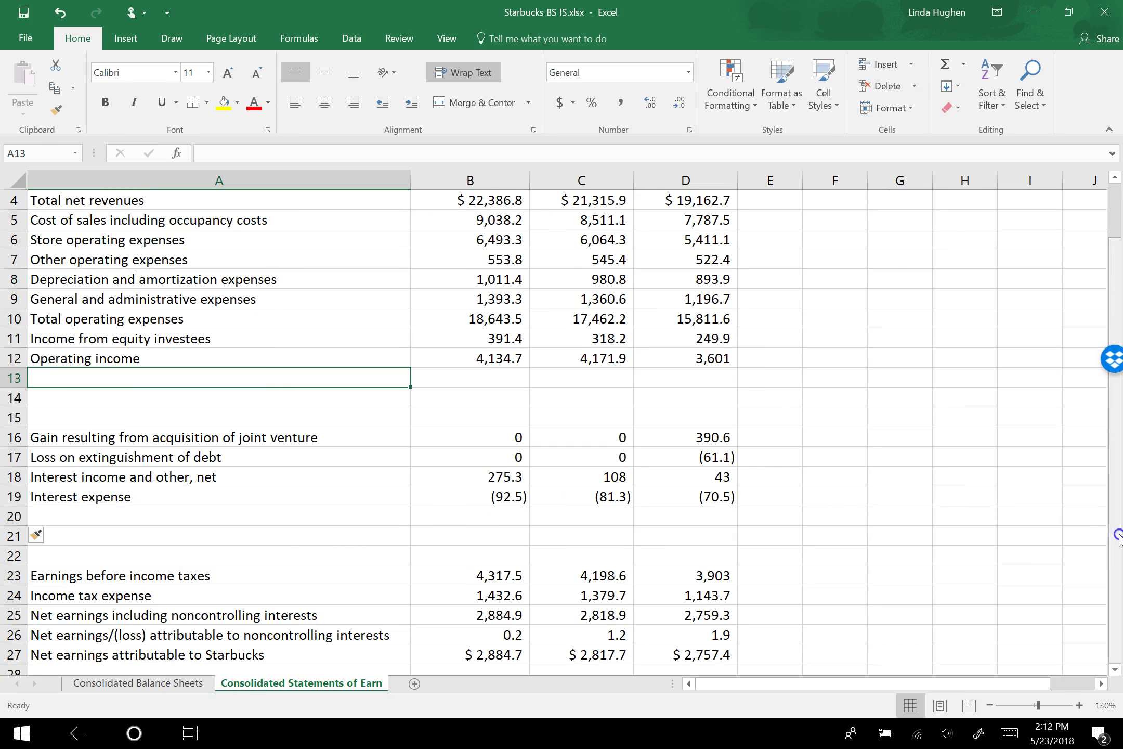
Insert blank rows above the net earnings lines, below income tax expense
left_click(13, 615)
right_click(13, 616)
left_click(78, 508)
key("F4")
key("F4")
key("F4")
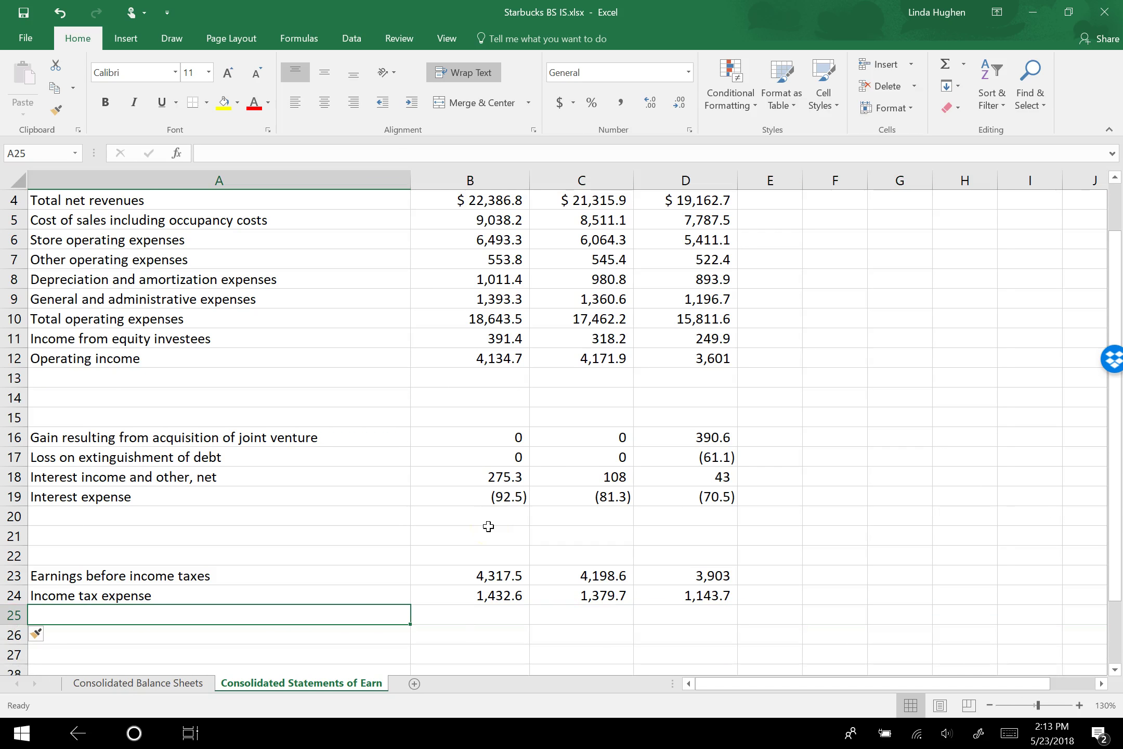
Label row 25 'Effective tax rate' and enter =B24/B23 in B25
type("Effecti")
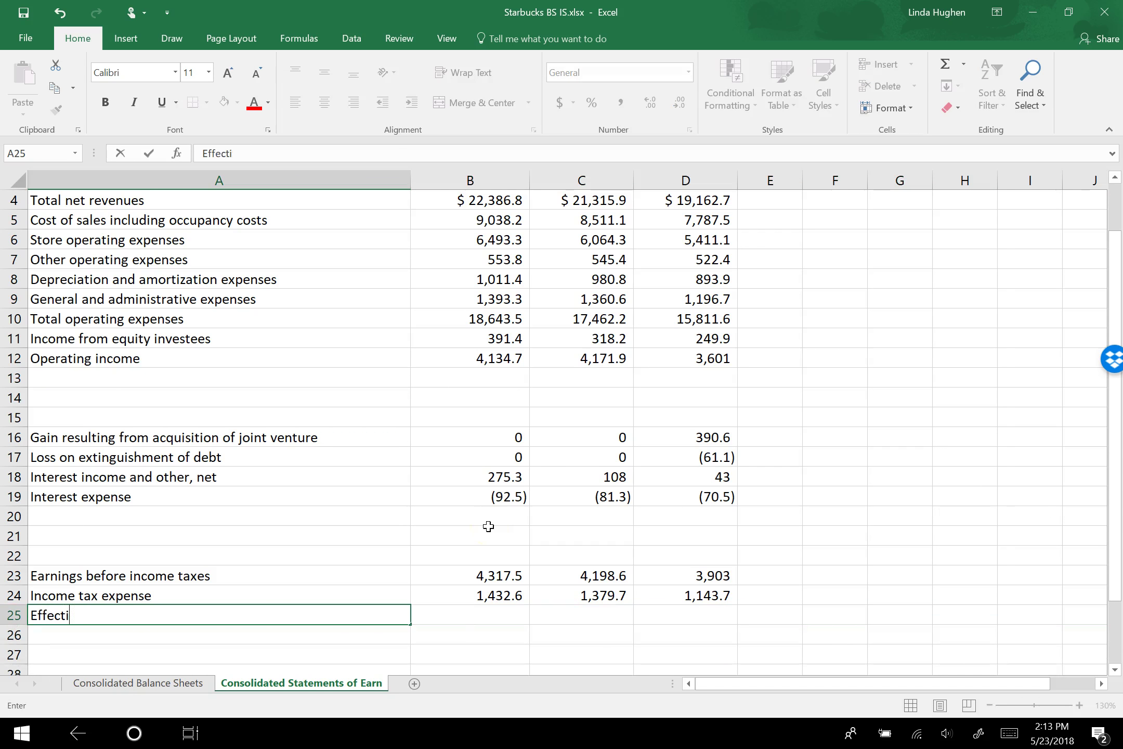
type("ve tax rate")
key("Tab")
type("=")
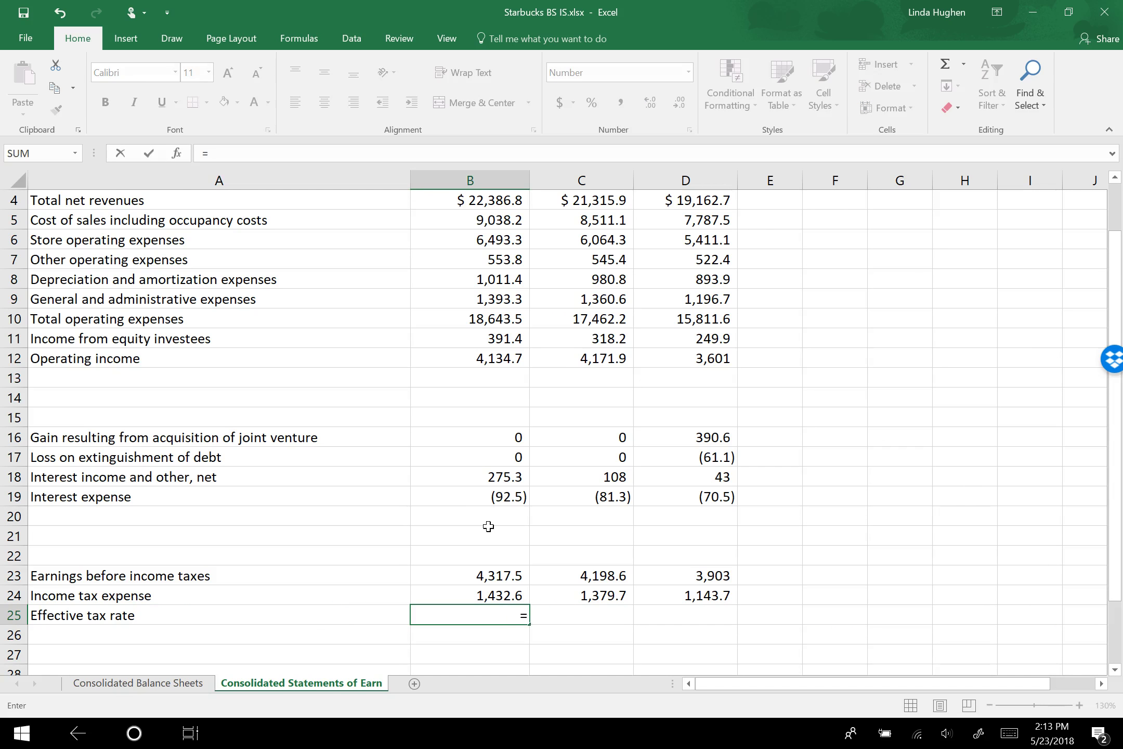
key("Up")
type("/")
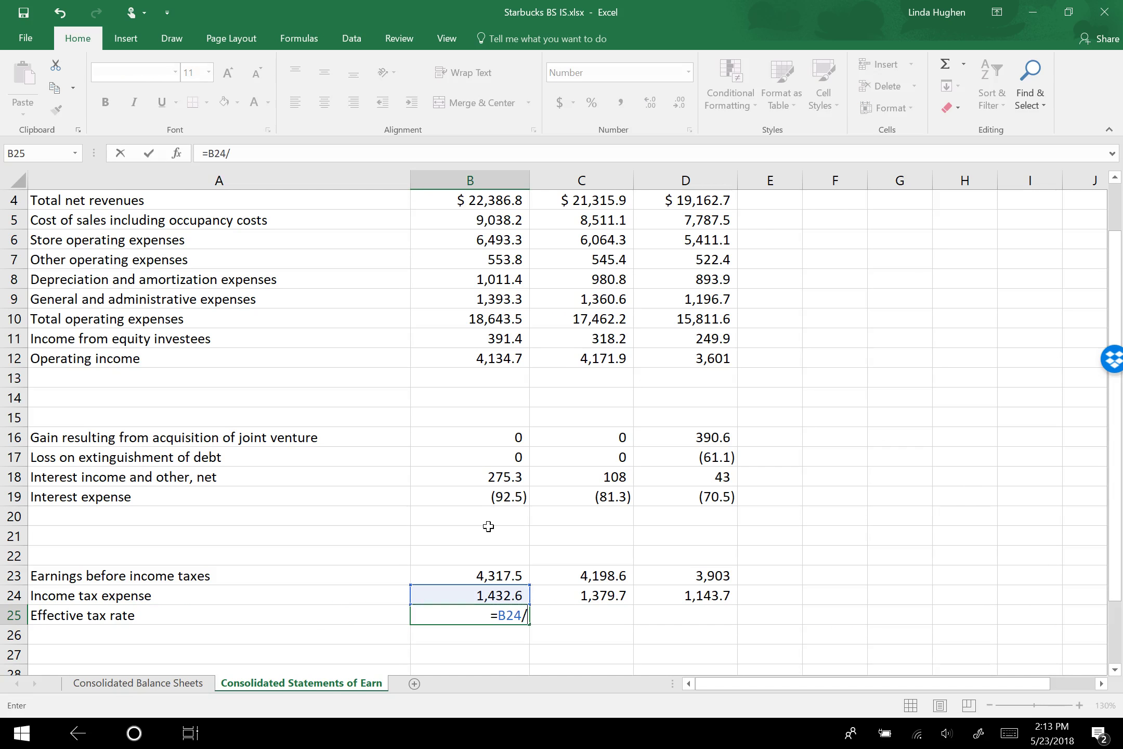
key("Up")
key("Up")
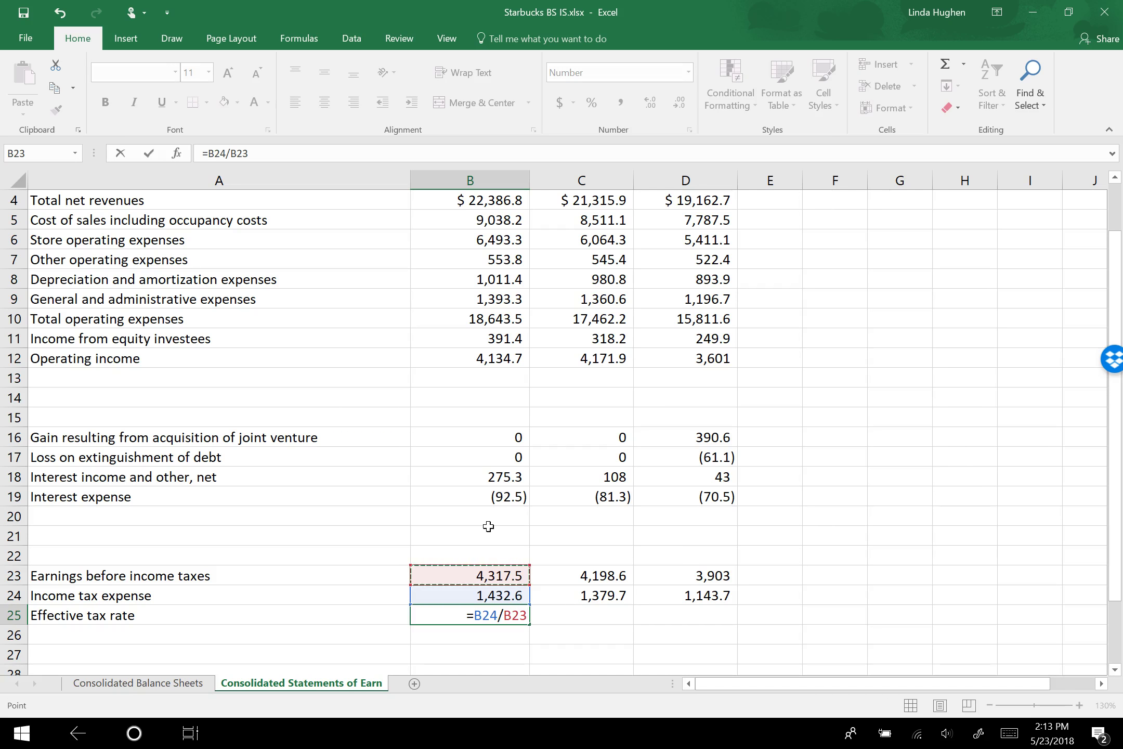
key("Return")
Copy the tax rate formula to C25:D25 and show two decimals: 0.33, 0.33, 0.29
key("Up")
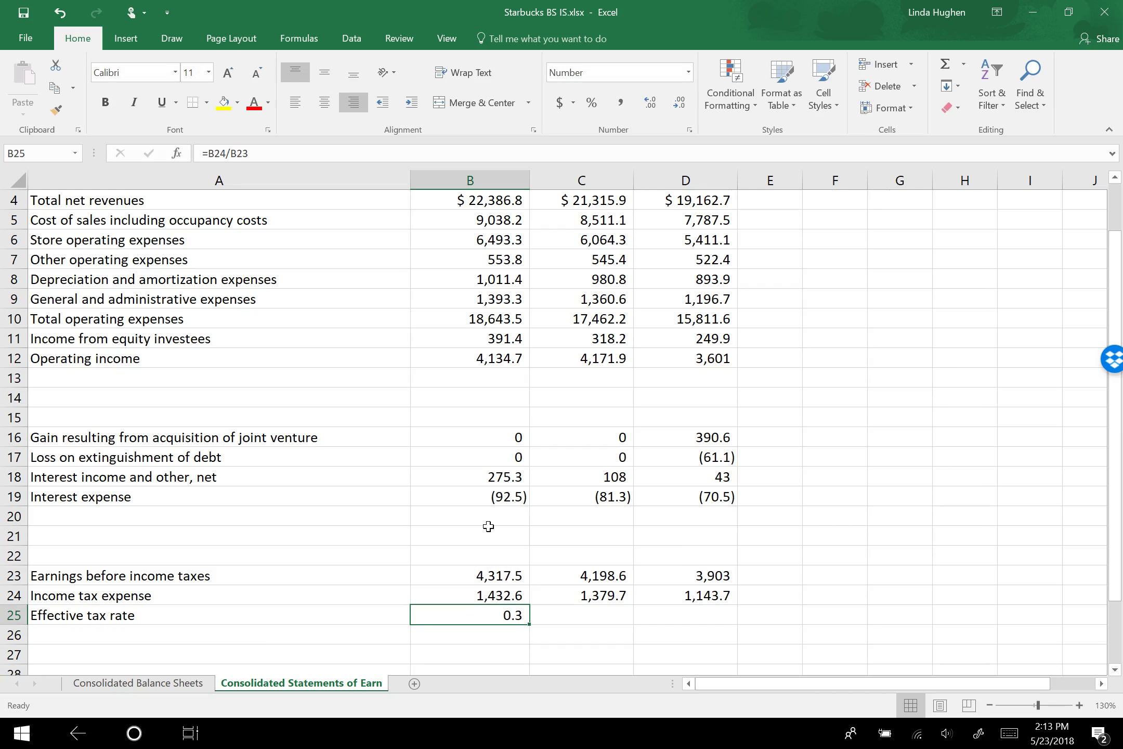
key("ctrl+c")
key("Right")
key("ctrl+v")
key("Right")
key("ctrl+v")
key("shift+Left")
key("shift+Left")
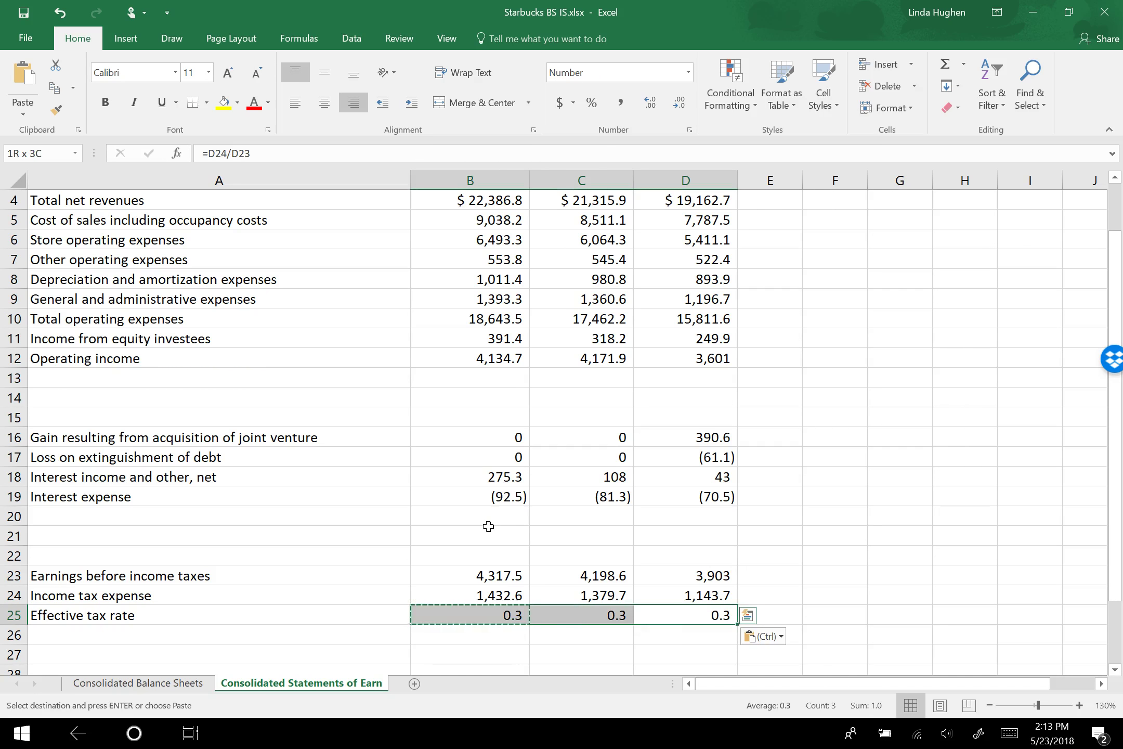
left_click(650, 104)
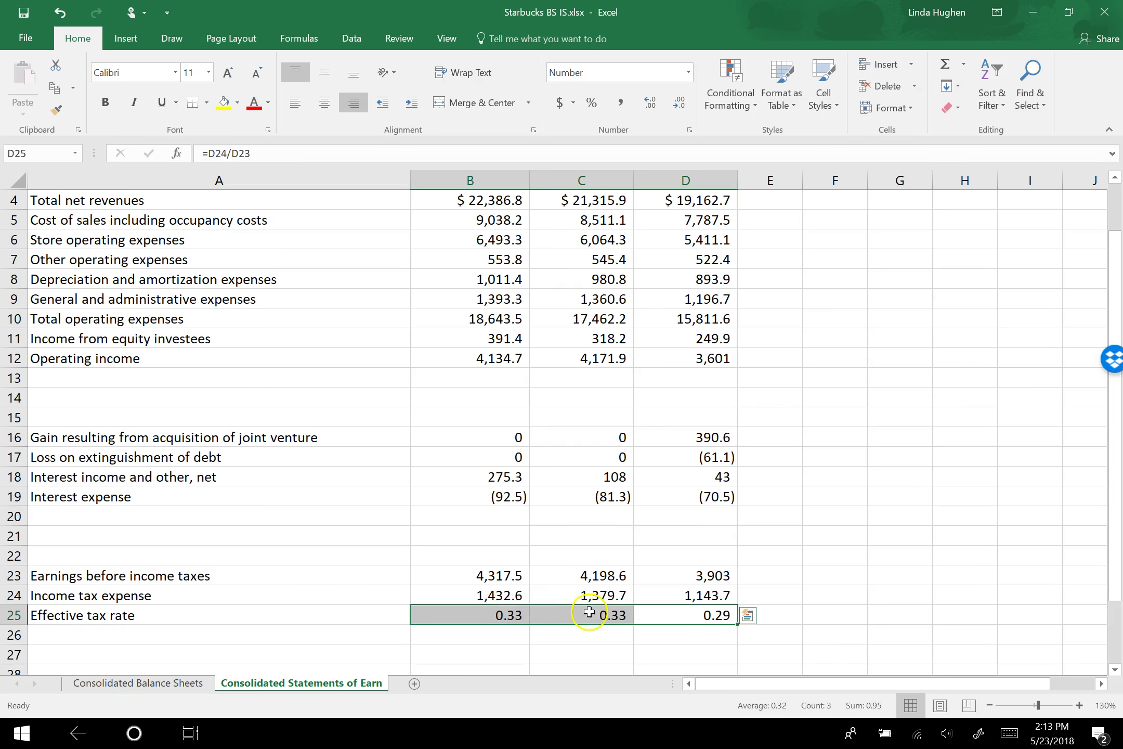
left_click(500, 615)
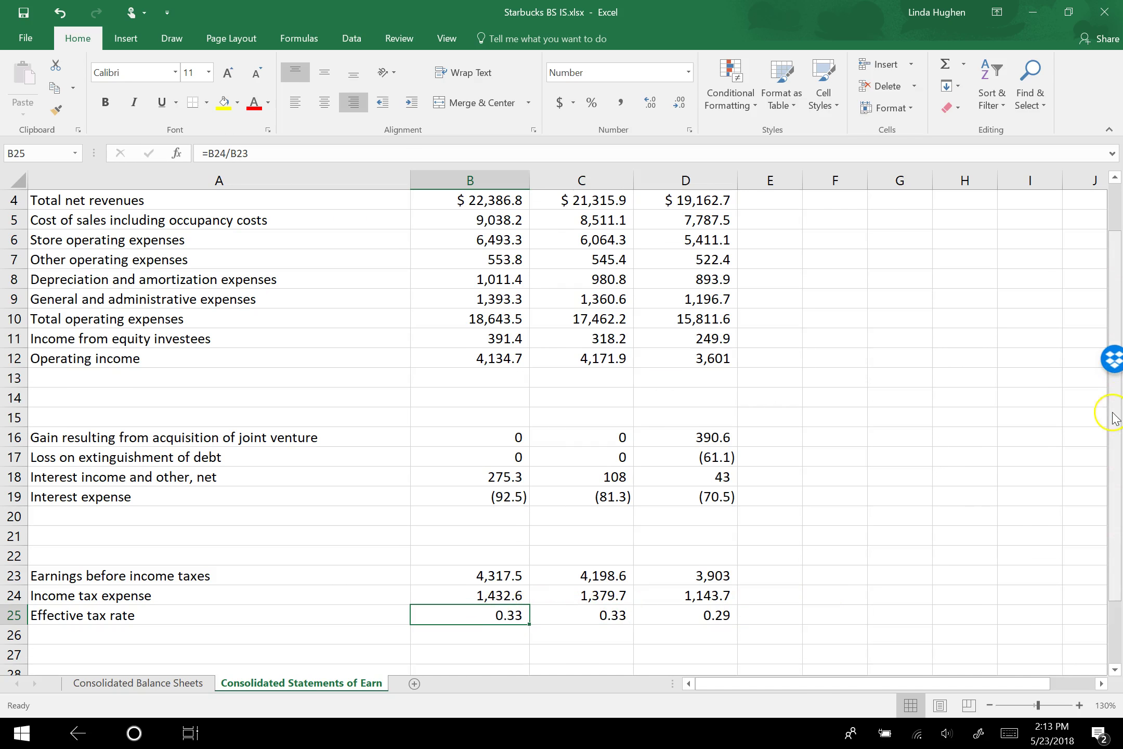
scroll(305, 381, "up", 1)
scroll(304, 381, "down", 1)
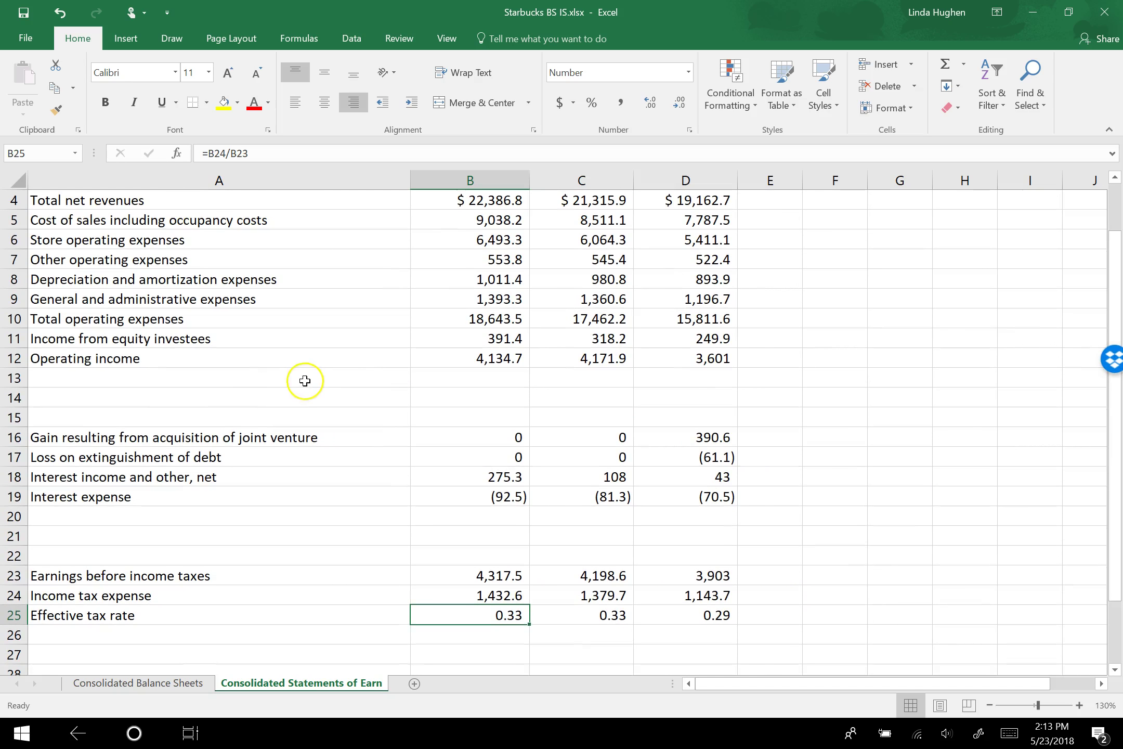
Add a 'Tax expense on operating income' row with =B12*B25, filled across all three years
left_click(304, 381)
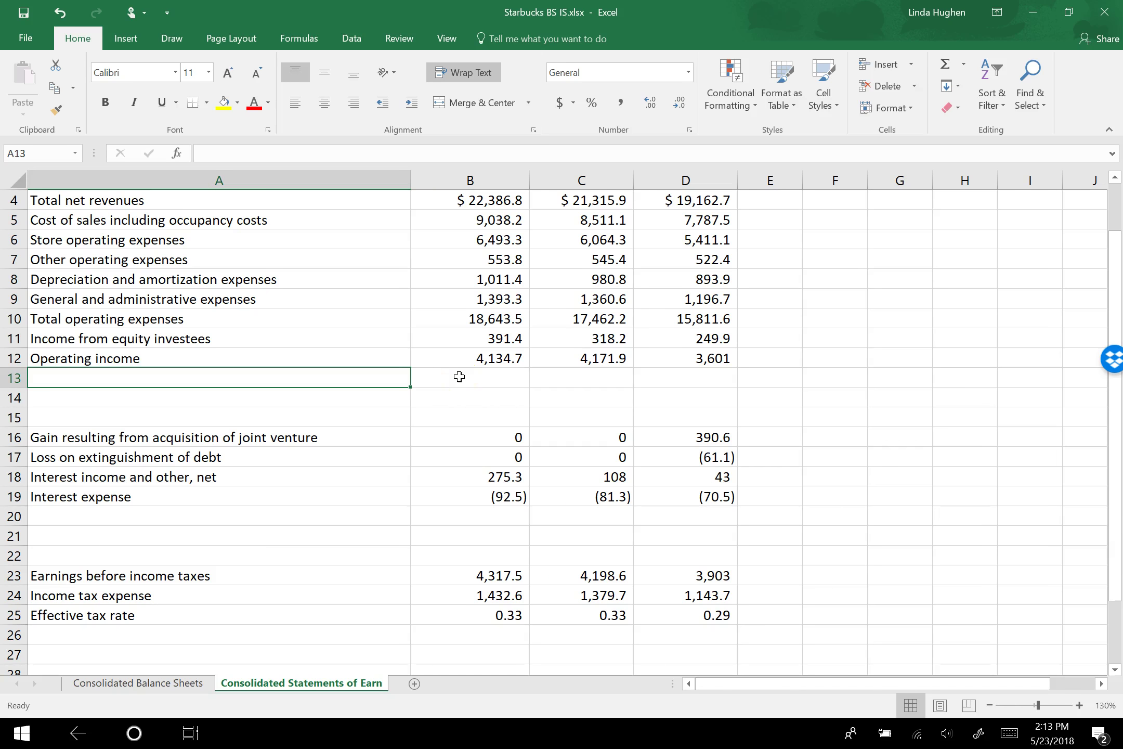
type("T")
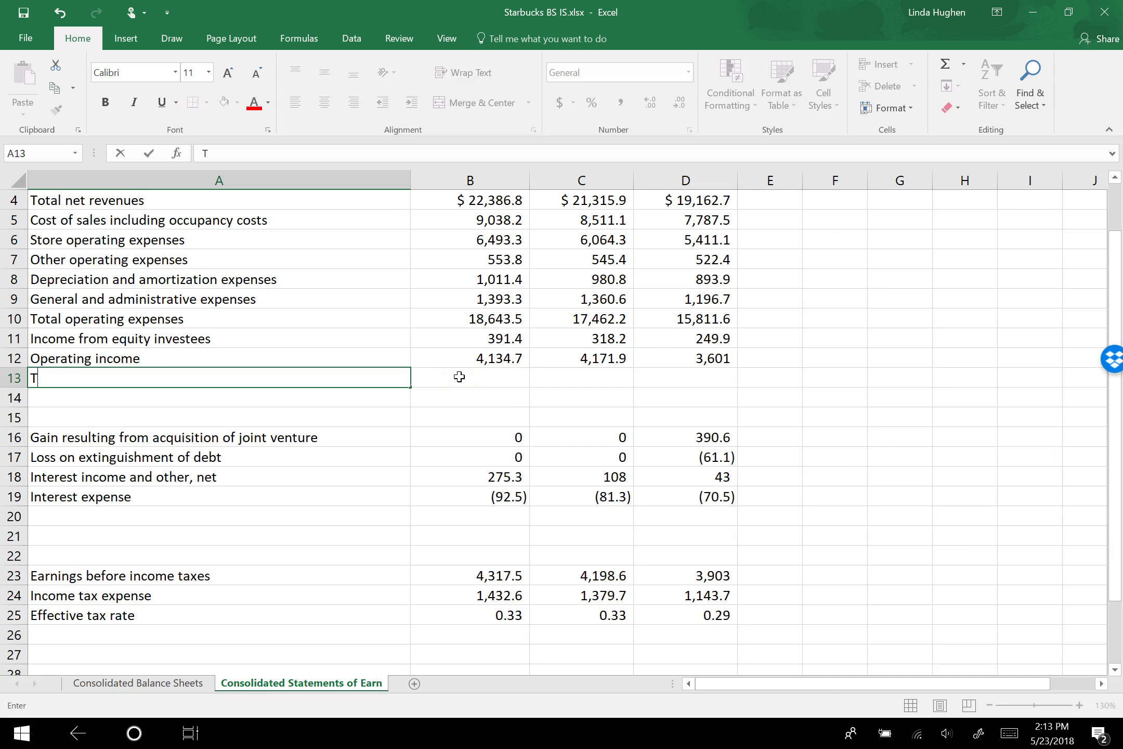
type("ax expense on operating inc")
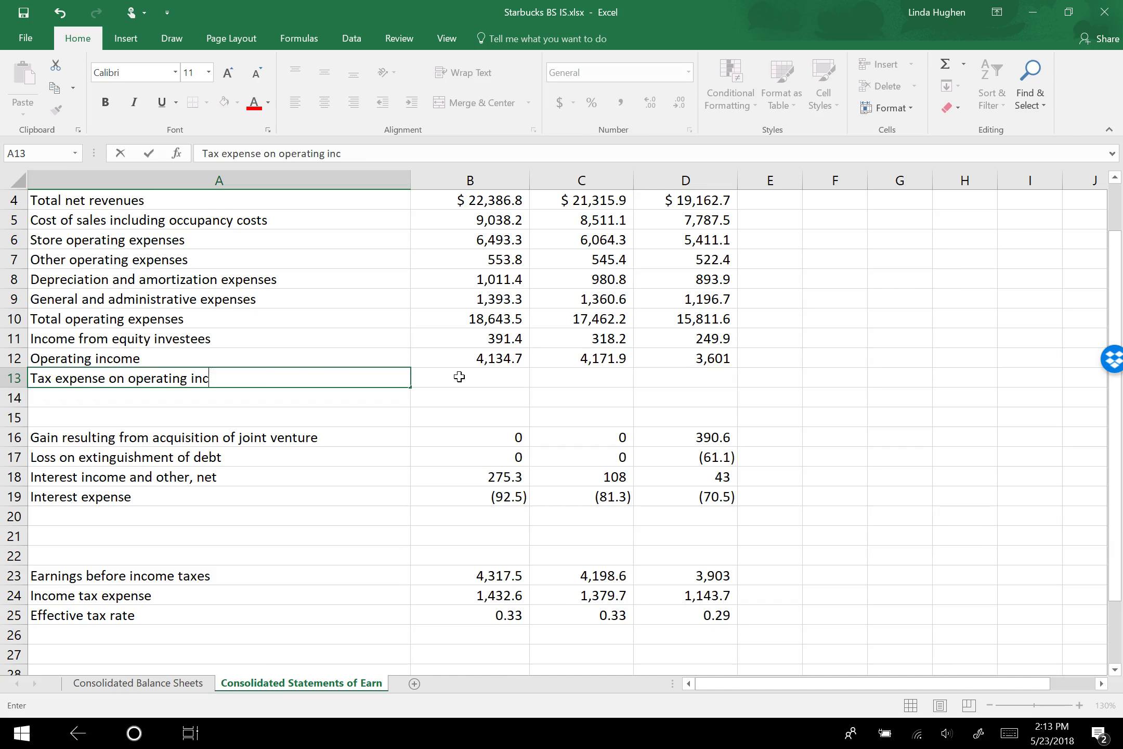
type("ome")
left_click(459, 376)
type("=")
key("Up")
type("*")
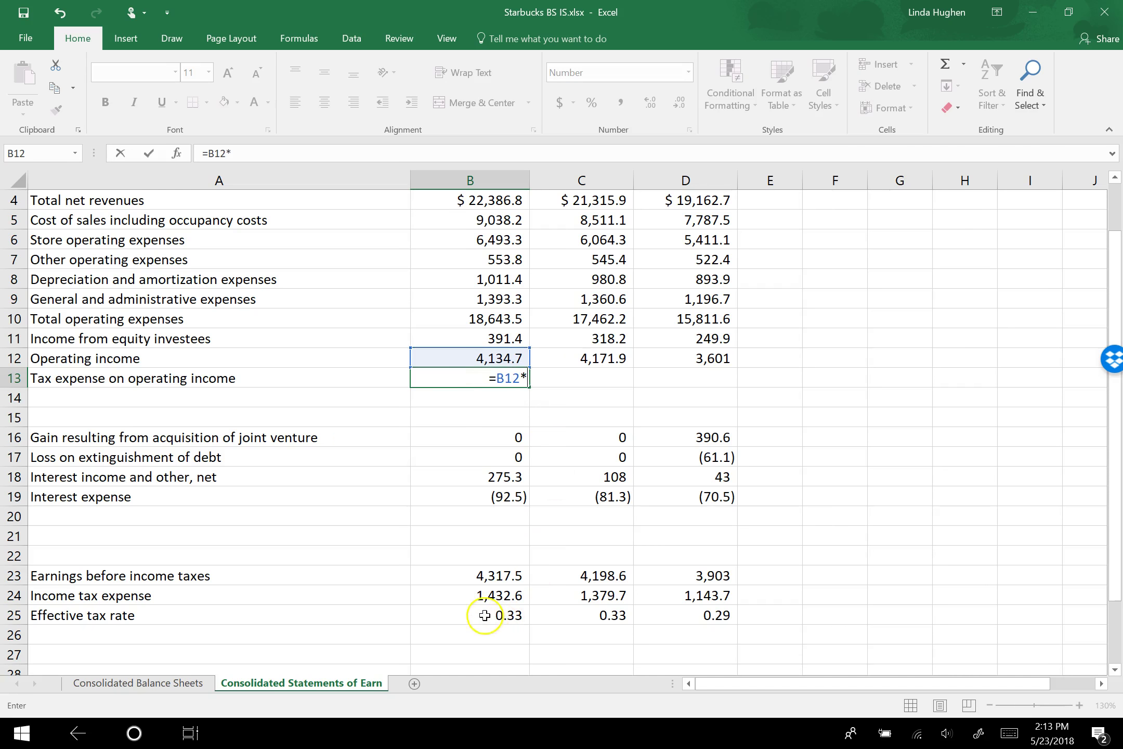
left_click(504, 615)
key("Return")
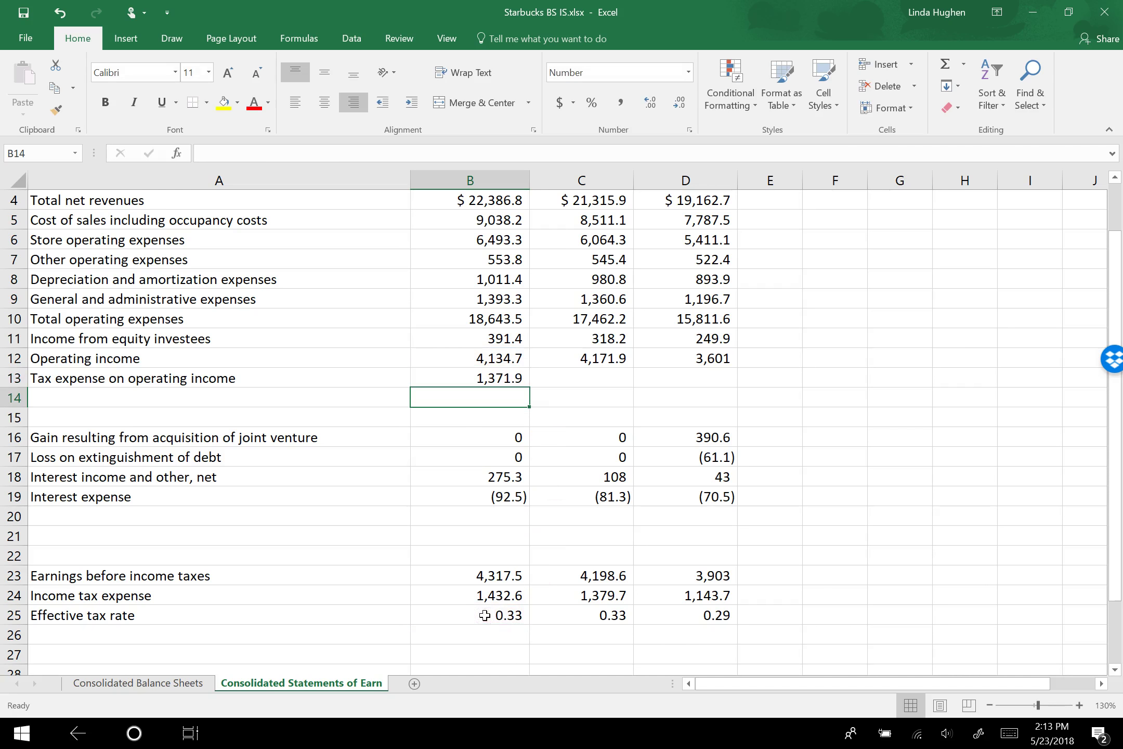
left_click(515, 380)
left_click_drag(528, 386, 689, 391)
Add an 'Operating income after tax' row with =B12-B13 in B14
left_click(296, 397)
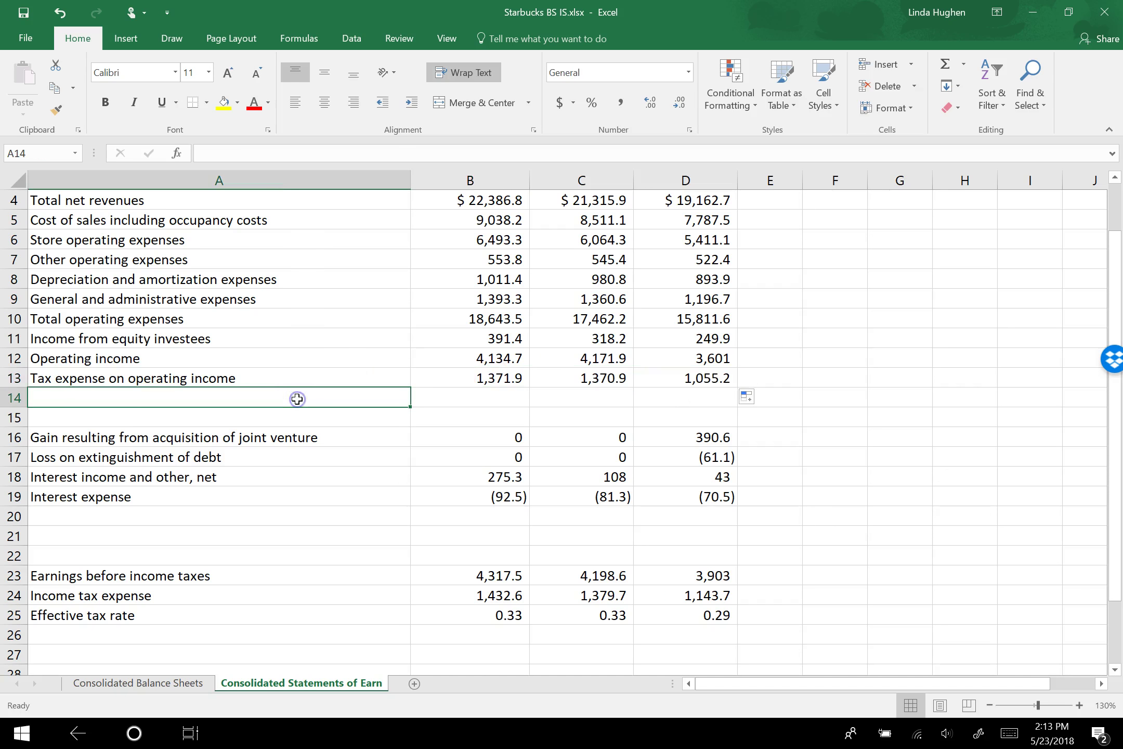
type("Operating ")
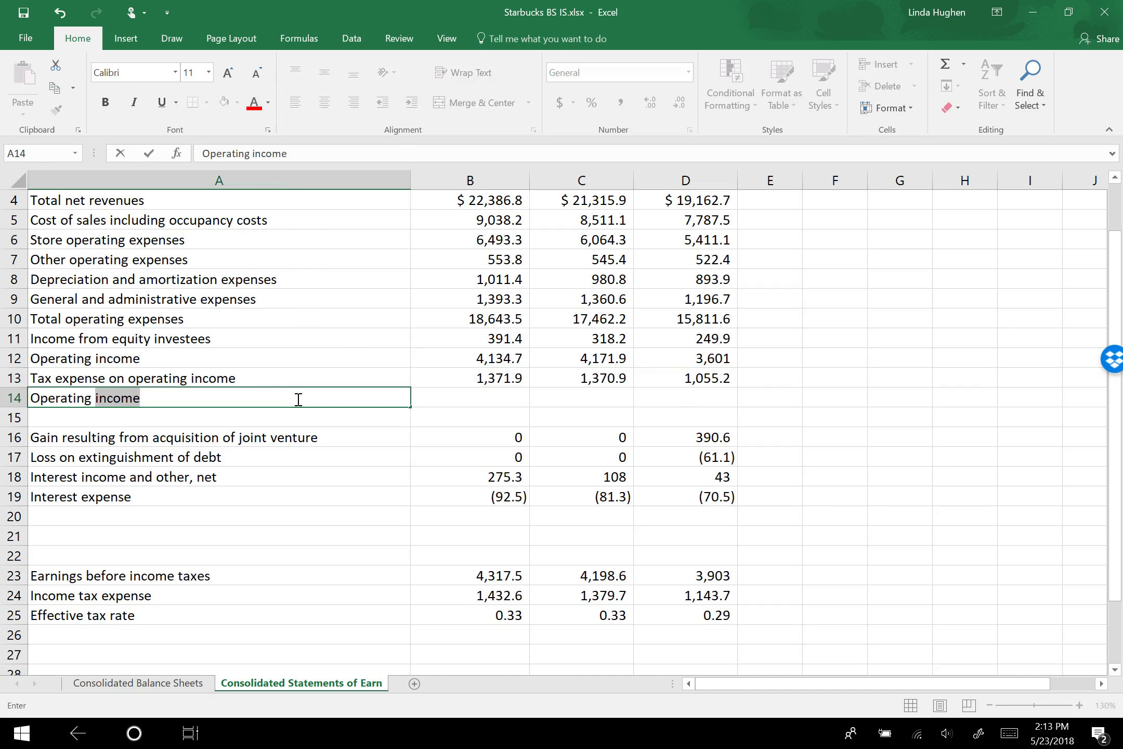
type("income after tax")
key("Tab")
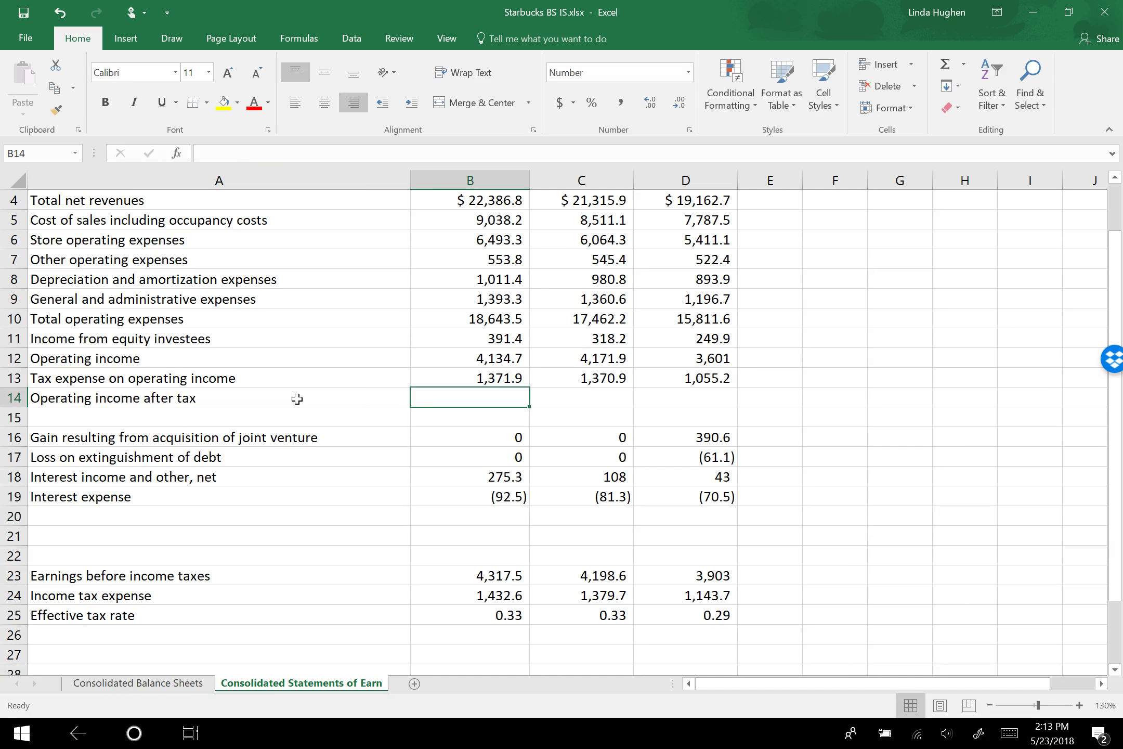
type("=")
key("Up")
key("Up")
type("-")
key("Up")
key("Return")
Copy the after-tax formula to C14:D14 and bold the row: 2,762.8, 2,801.0, 2,545.8
key("Up")
key("ctrl+c")
key("Right")
key("ctrl+v")
key("Right")
key("ctrl+v")
key("shift+Left")
key("shift+Left")
key("shift+Left")
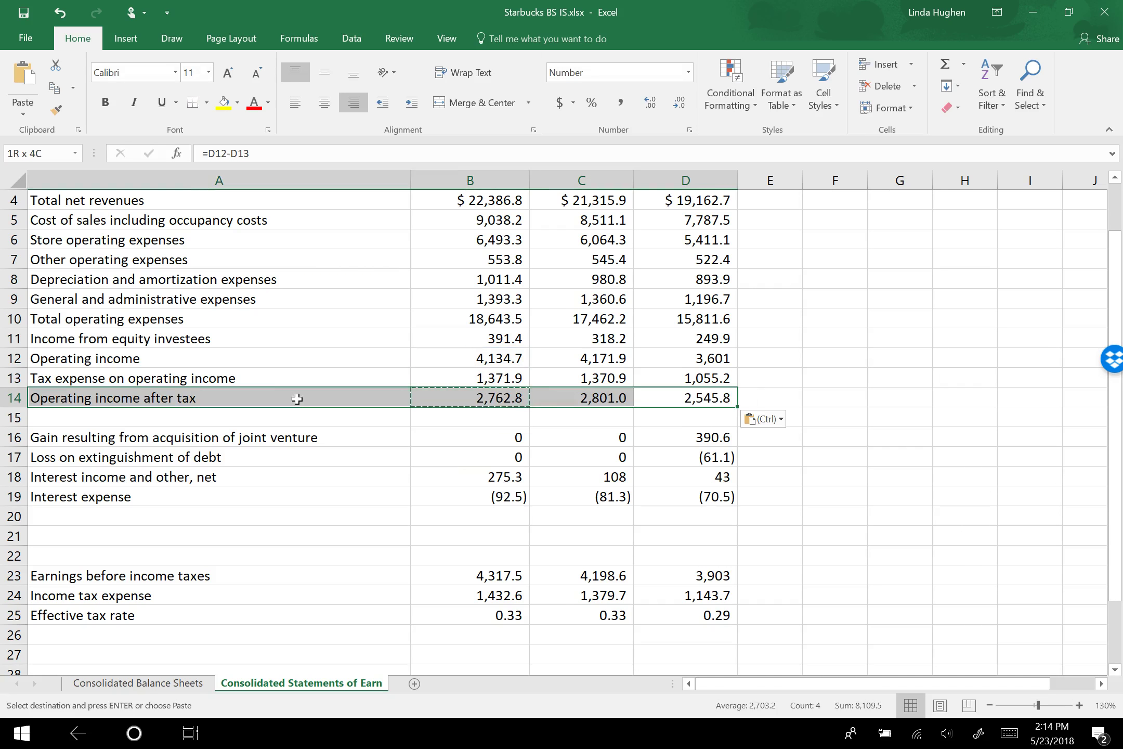
key("ctrl+b")
key("Down")
key("Down")
key("Down")
key("Down")
key("Down")
key("Down")
key("Left")
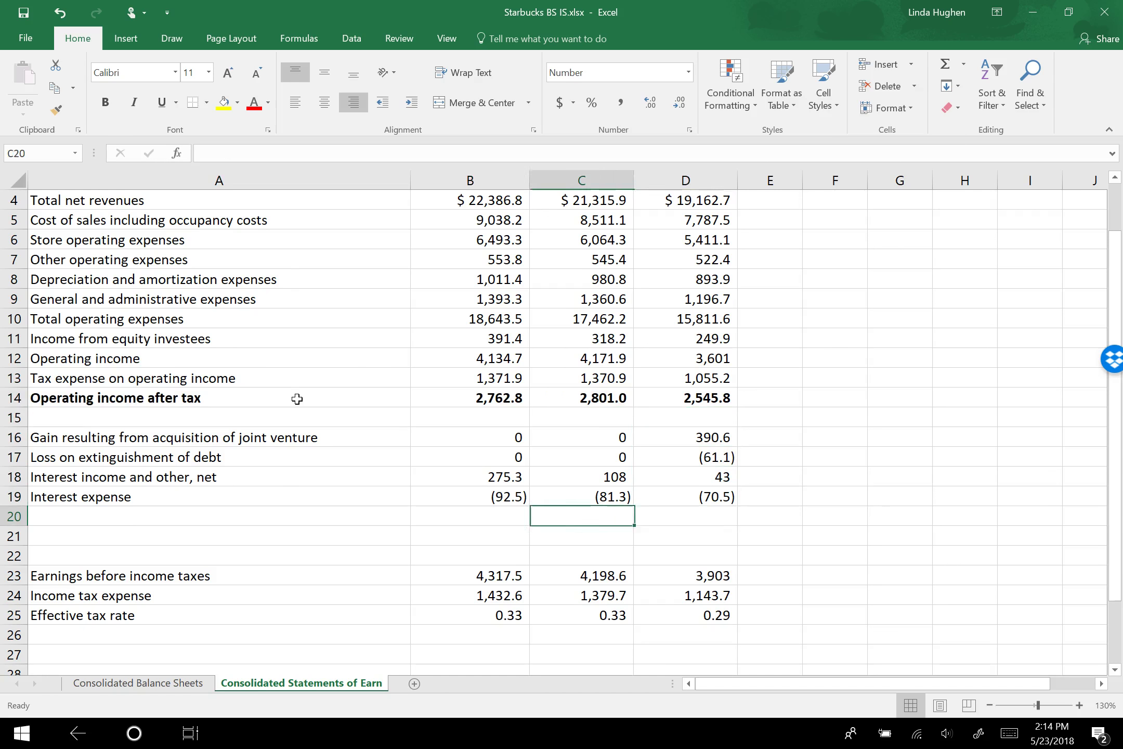
Label A20 'Net financing income' and enter =SUM(B16:B19) in B20
key("Left")
key("Left")
type("Net financing")
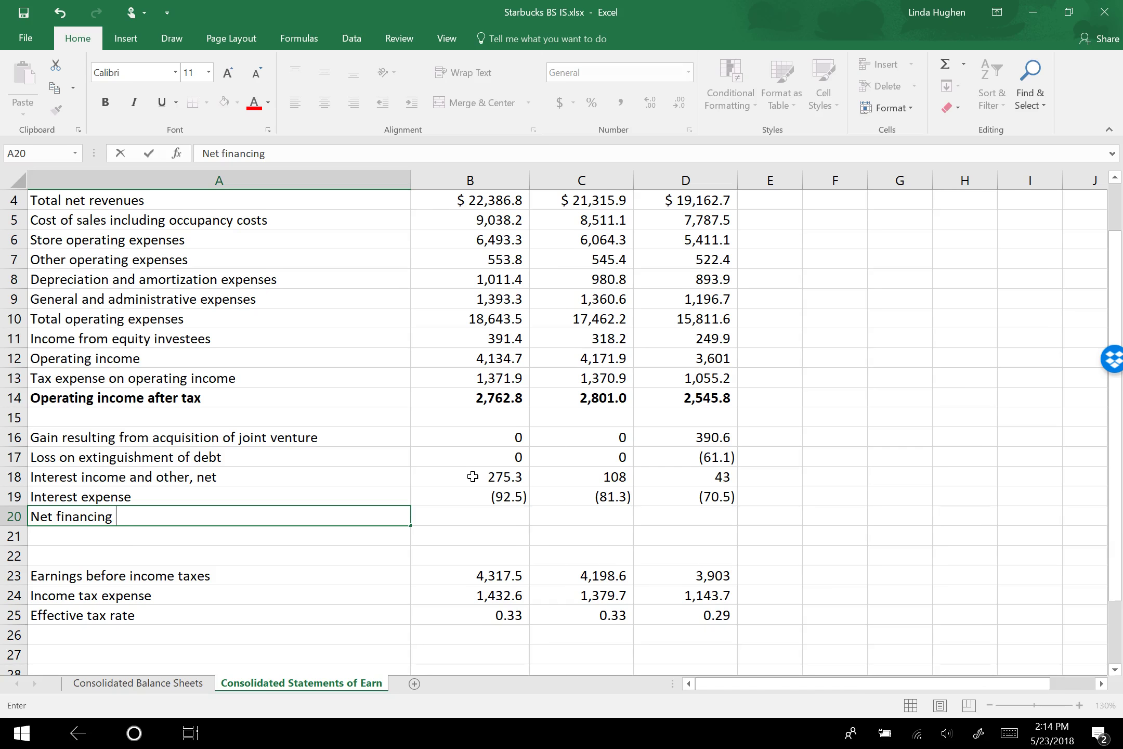
type("income")
key("Tab")
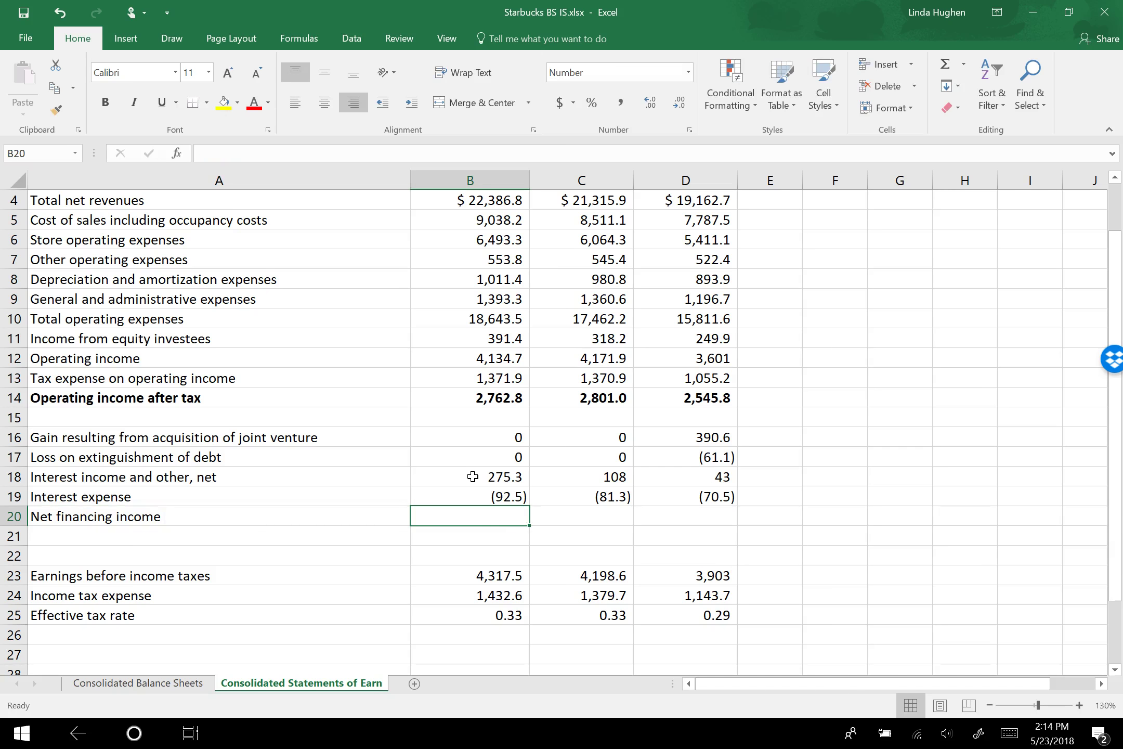
type("=sum")
type("(")
key("BackSpace")
type("(")
left_click_drag(492, 445, 482, 497)
type(")")
key("Return")
Copy the sum into C20 and D20, giving 182.8, 26.7 and 302.0
key("Up")
key("ctrl+c")
key("Right")
key("ctrl+v")
key("Right")
key("ctrl+v")
key("Escape")
key("Home")
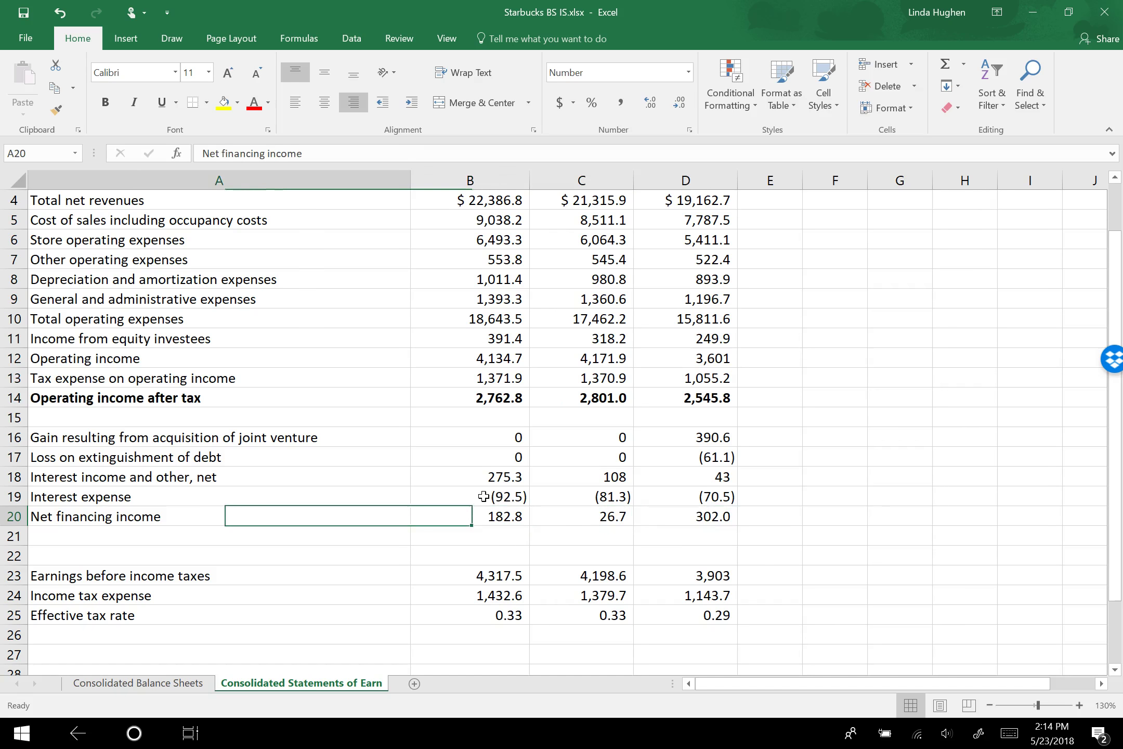
Insert a blank row below Net financing income and label it 'Tax expense on financing income'
right_click(15, 535)
left_click(50, 411)
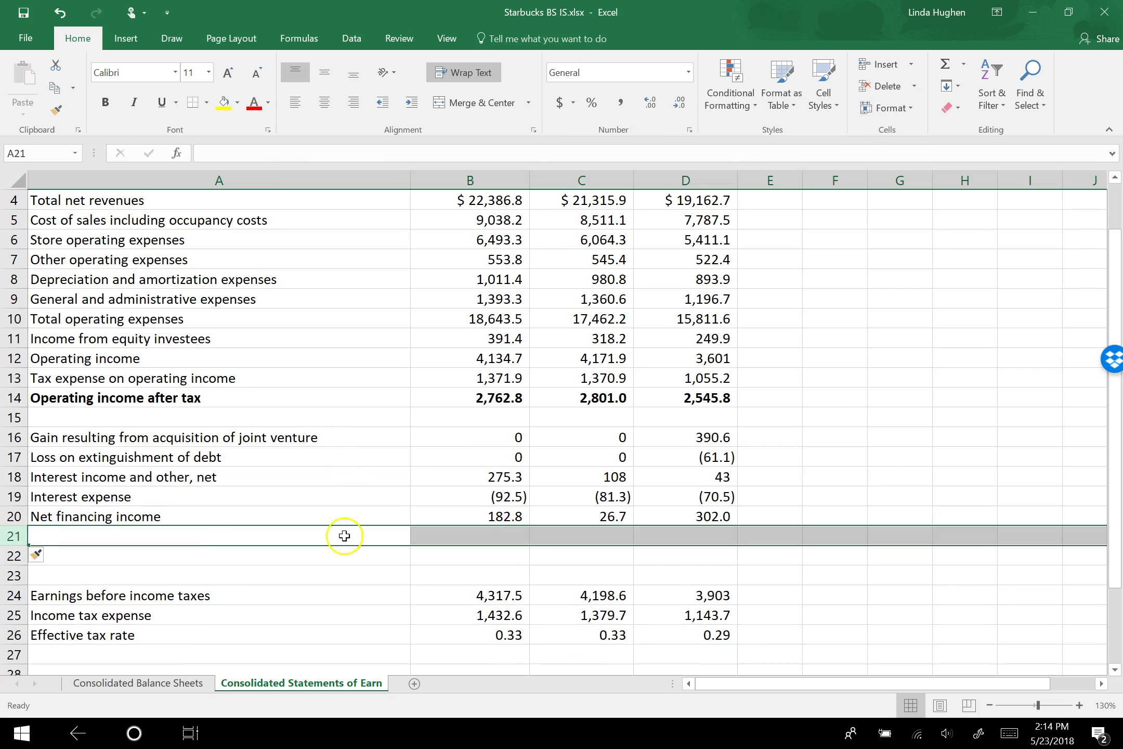
left_click(190, 532)
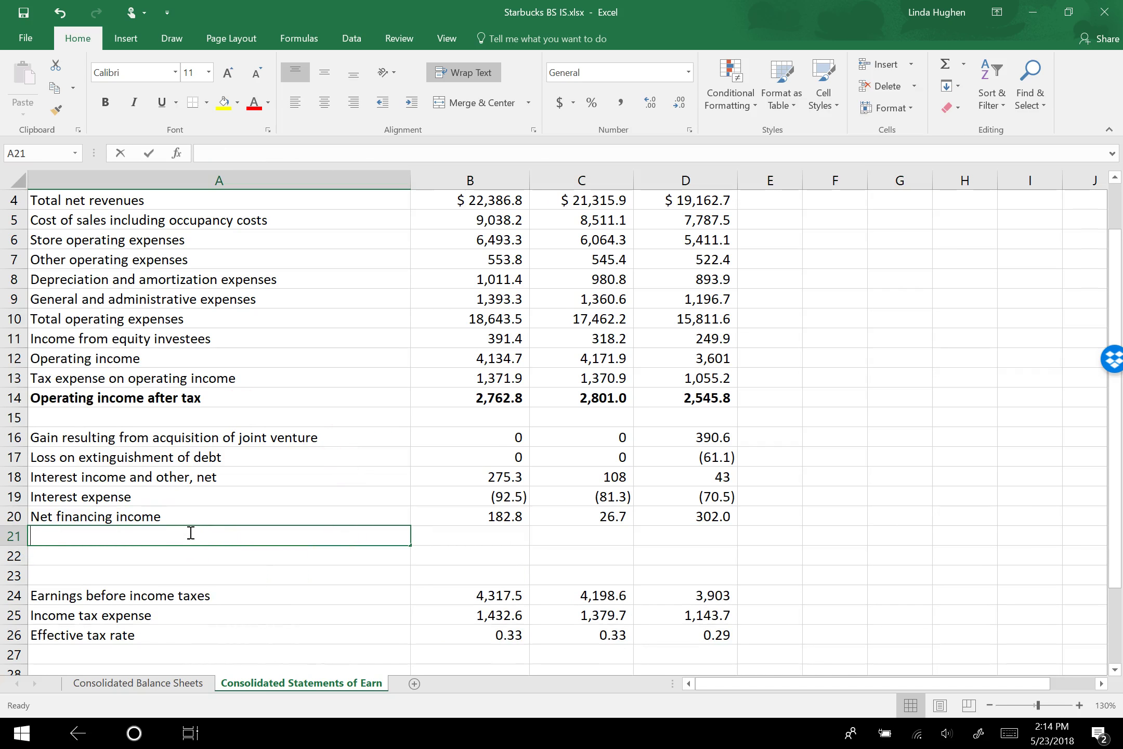
type("Tax expense on financing income")
key("Tab")
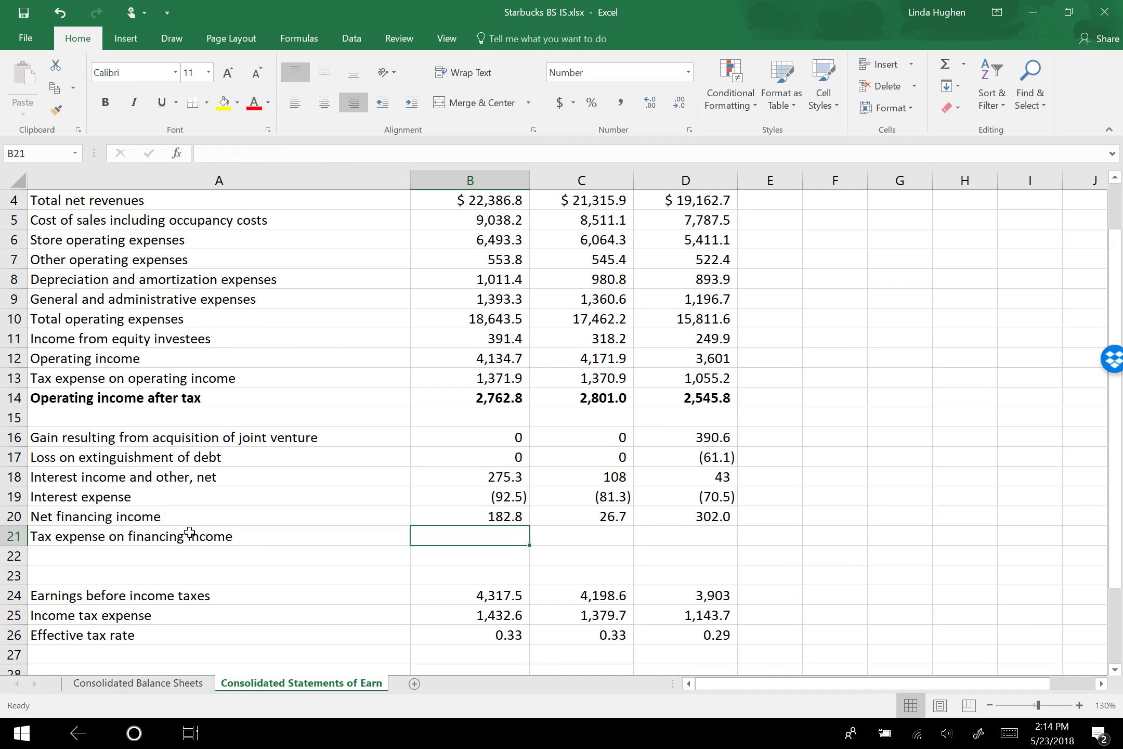
Enter =B20*B26 in B21 and copy it to C21:D21, giving 60.7, 8.8 and 88.5
type("=")
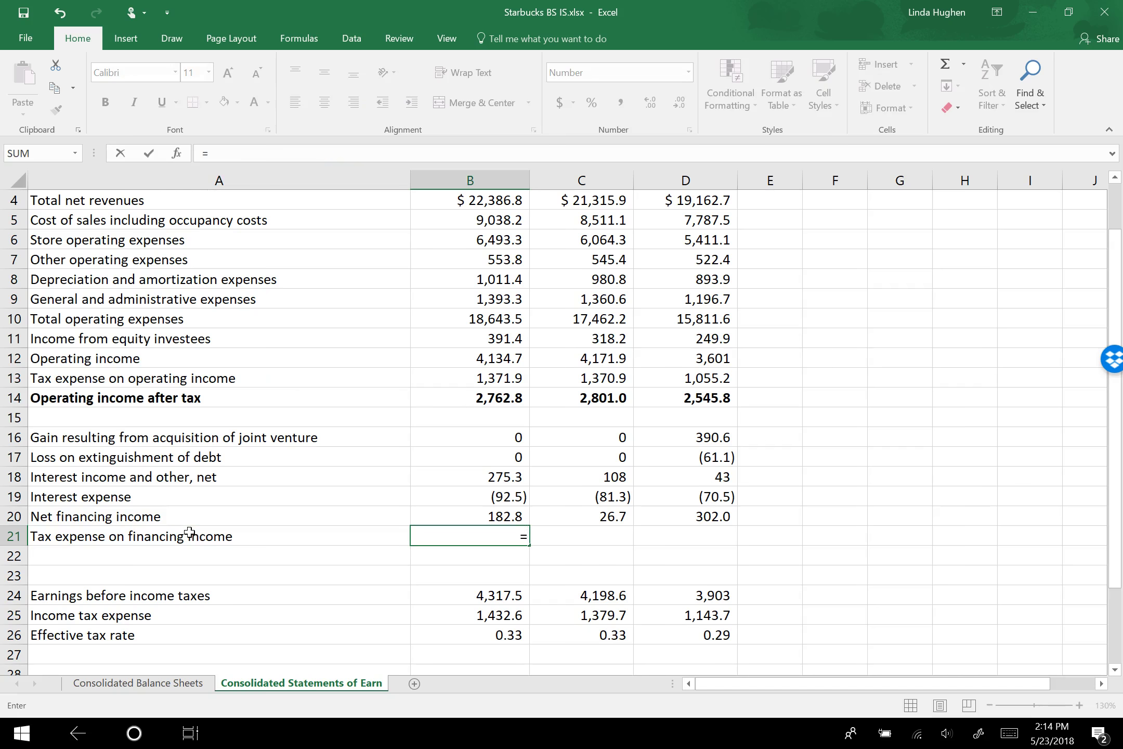
key("Up")
type("*")
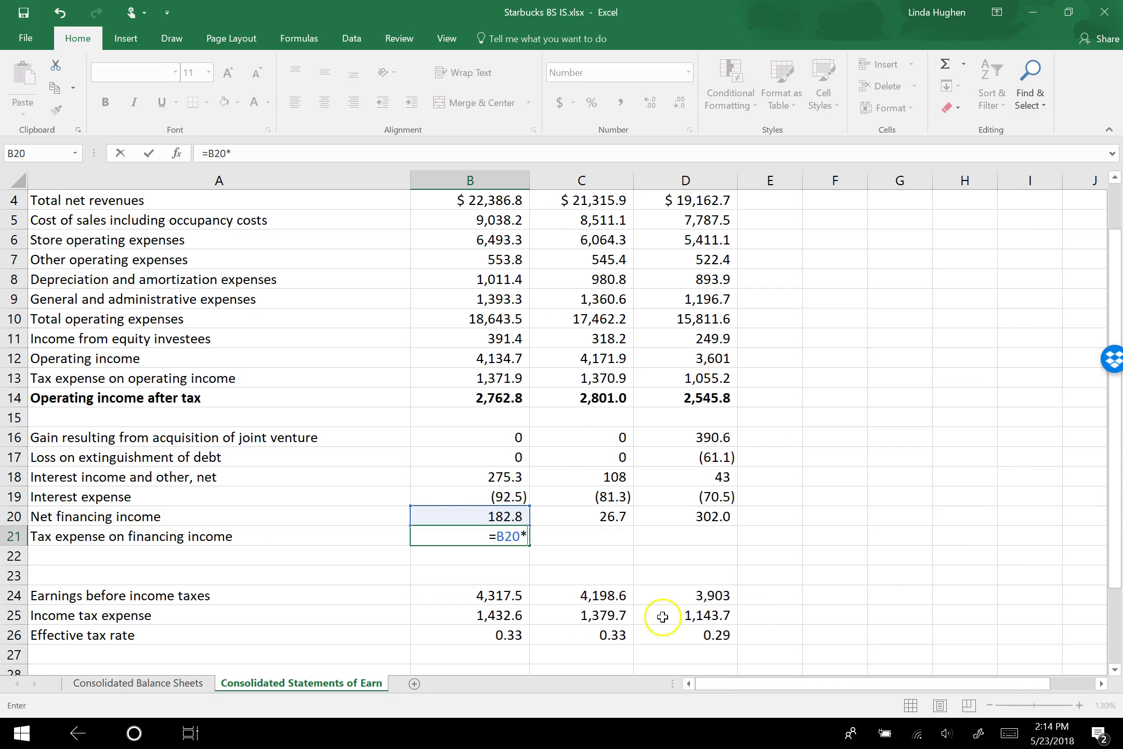
left_click(473, 630)
key("Return")
key("Up")
key("ctrl+c")
key("Right")
key("ctrl+v")
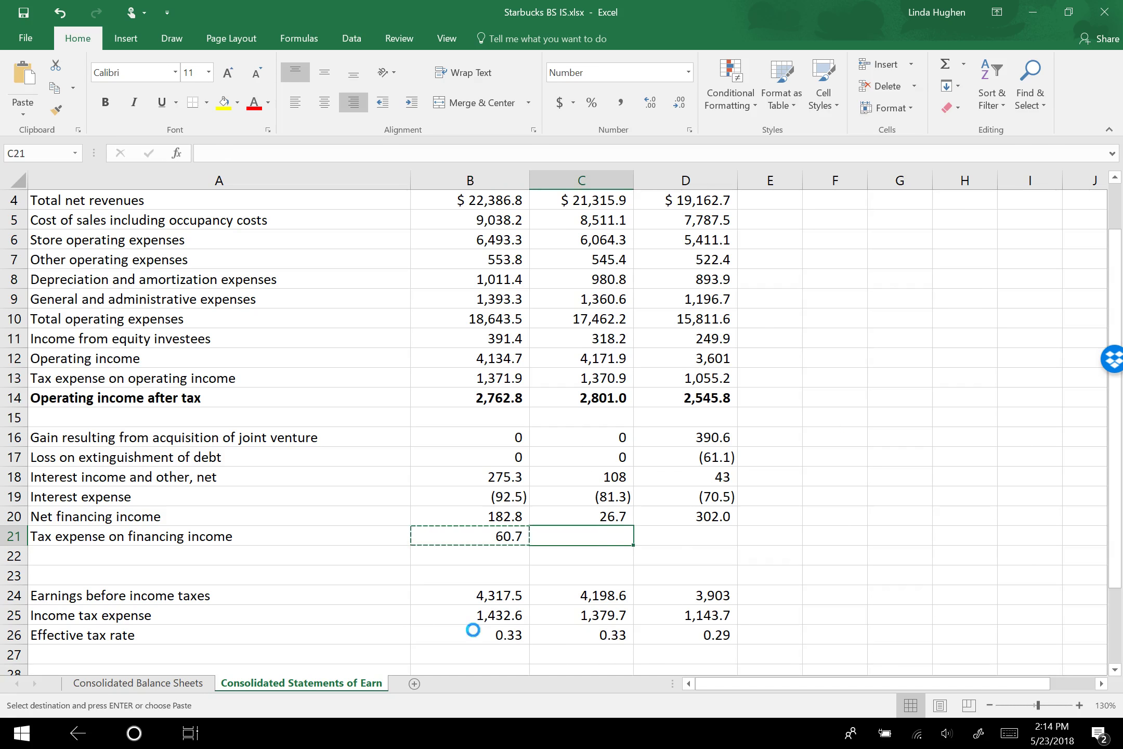
key("Right")
key("ctrl+v")
key("Escape")
key("Up")
key("Left")
key("Left")
left_click(14, 517)
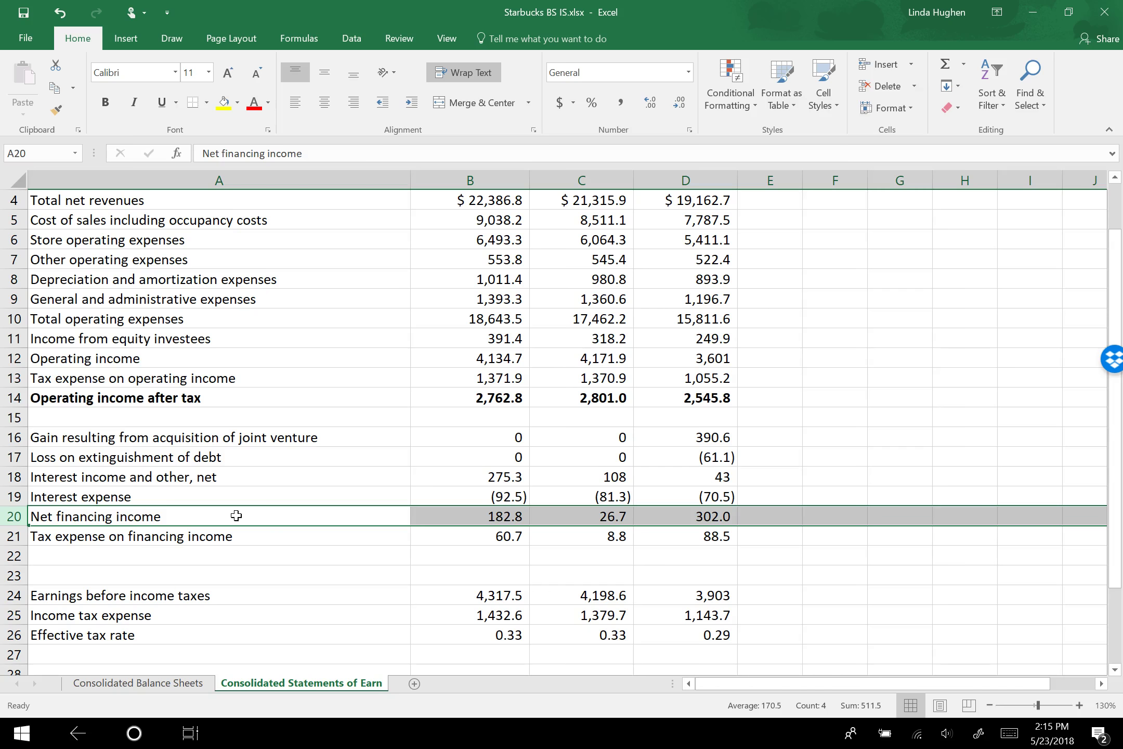
left_click(15, 536)
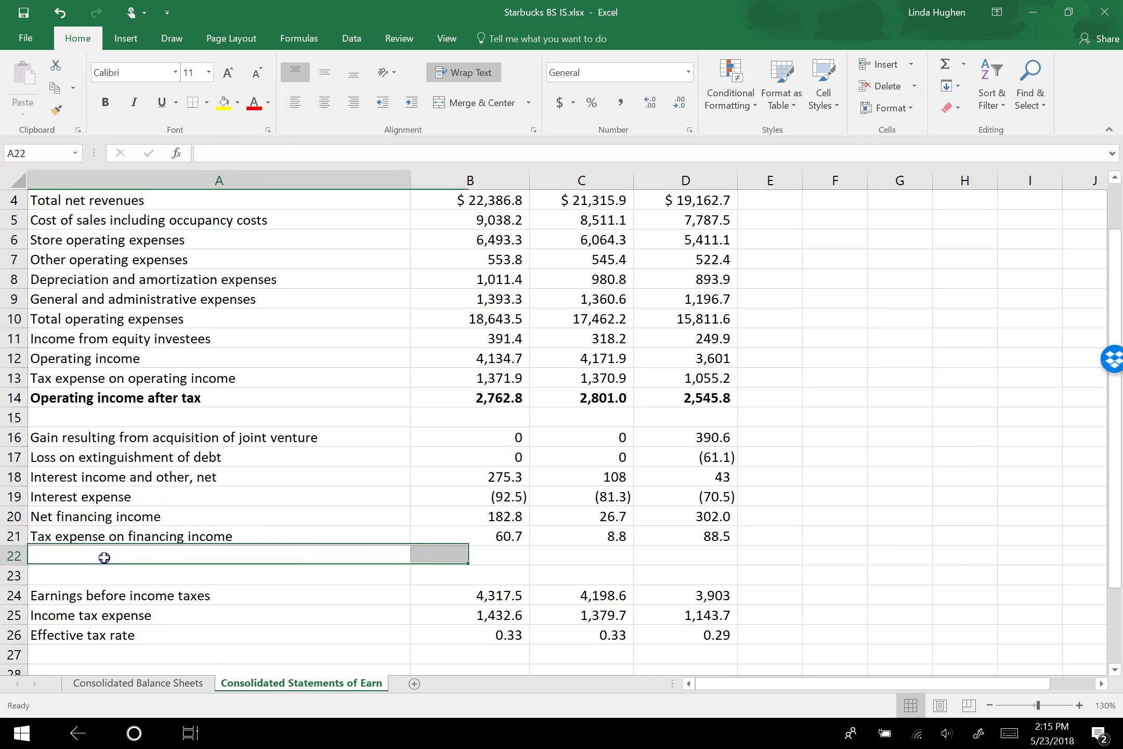
Type the label 'Financing income after tax' in A22
left_click(263, 558)
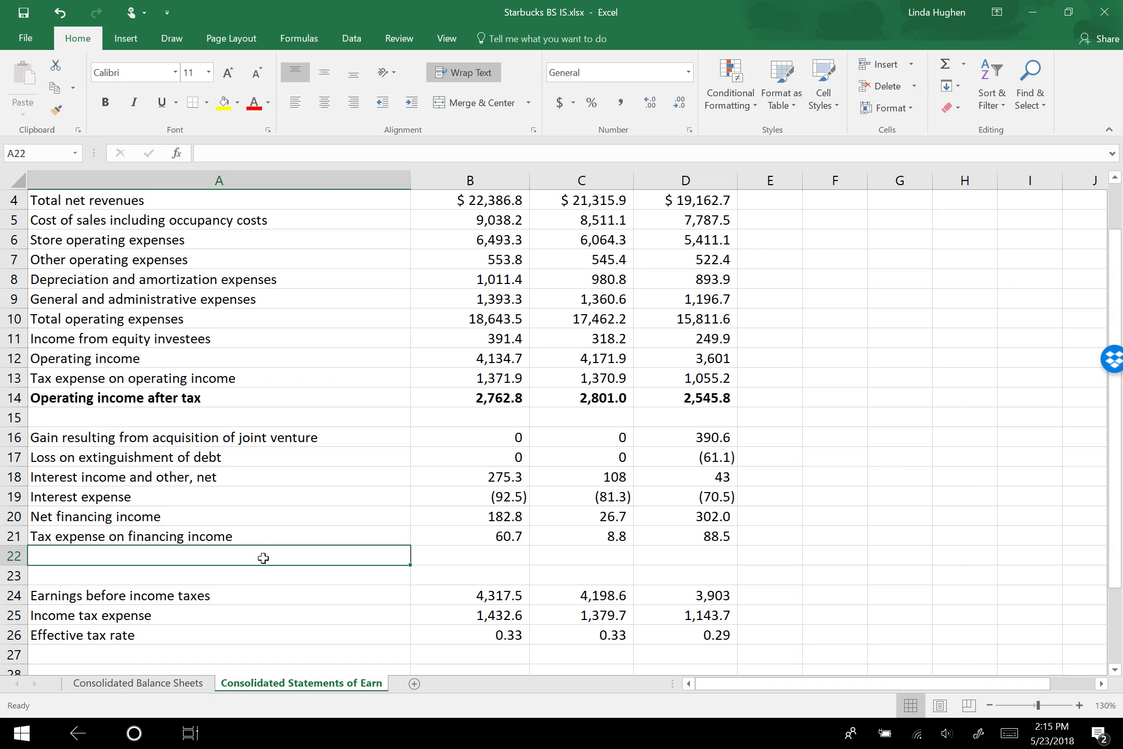
type("N")
key("BackSpace")
key("BackSpace")
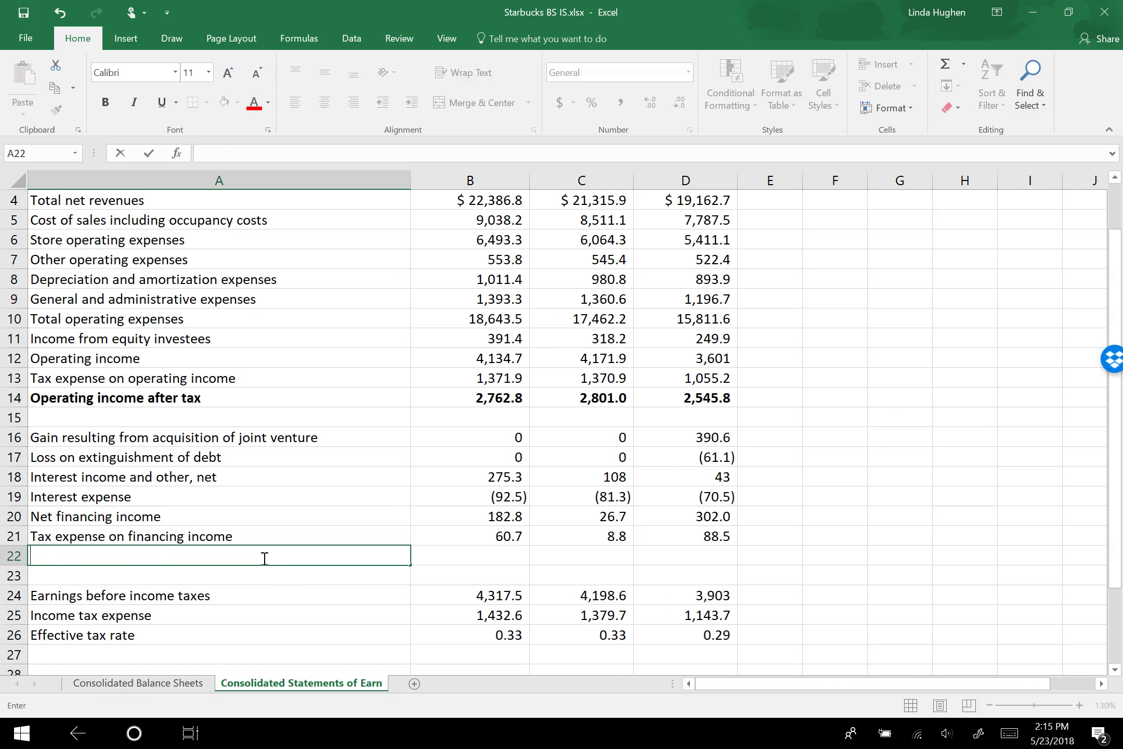
type("Financing income after tax")
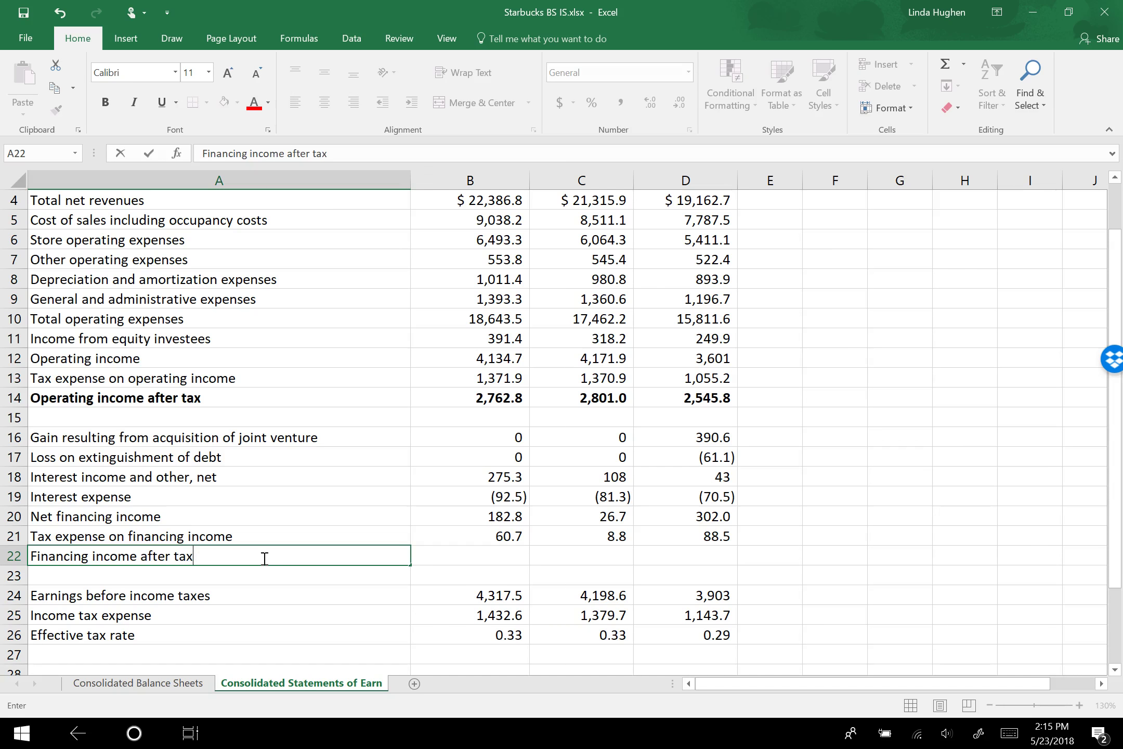
key("Tab")
Fill B22:D22 with =B20-B21 and bold the row, giving 122.1, 17.9 and 213.5
type("=")
key("Up")
key("Up")
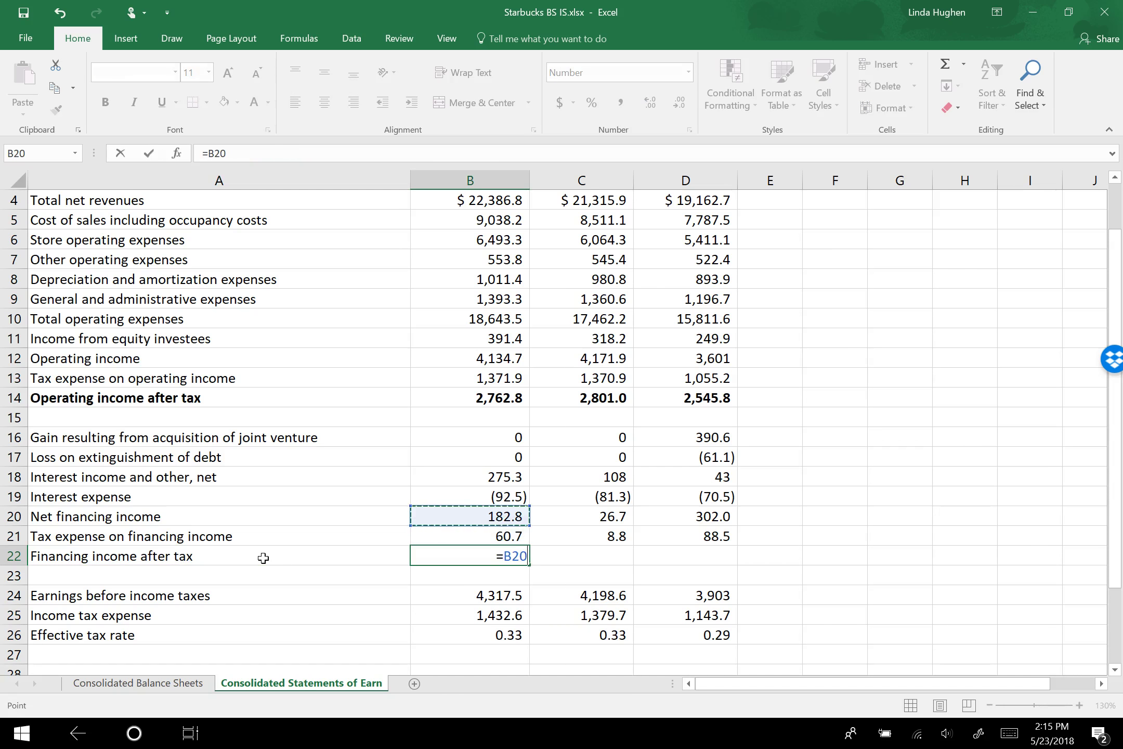
type("-")
key("Up")
key("ctrl+Return")
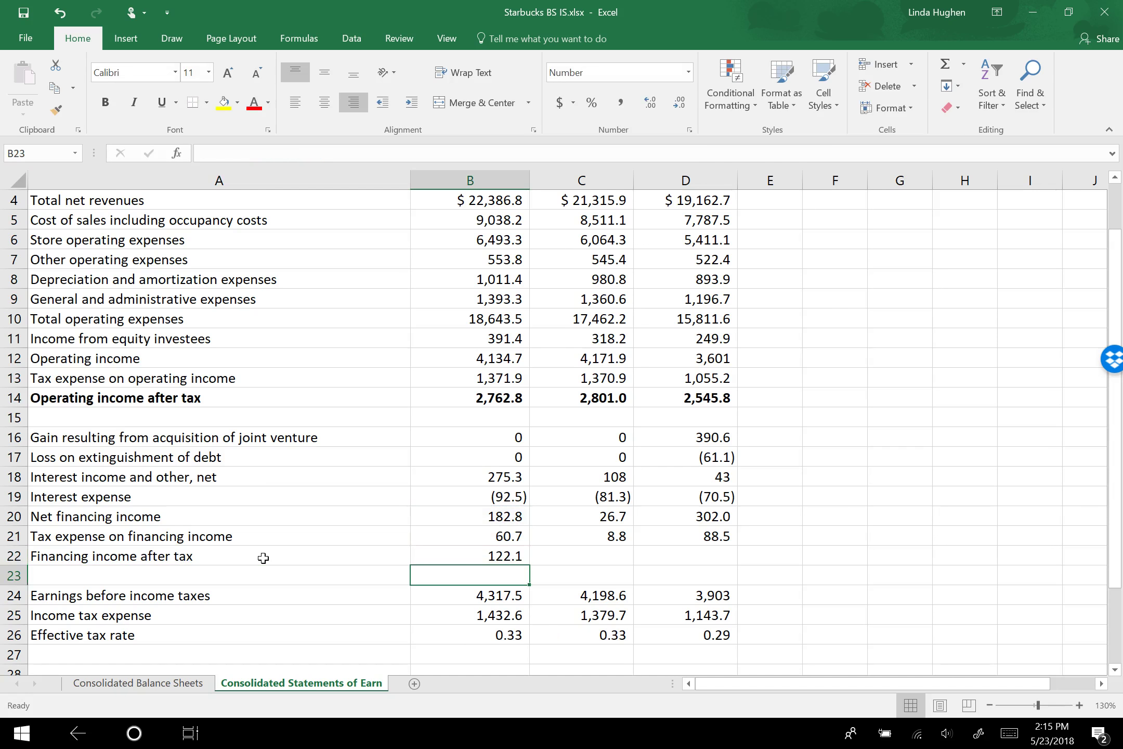
key("ctrl+c")
key("Right")
key("ctrl+v")
key("Right")
key("ctrl+v")
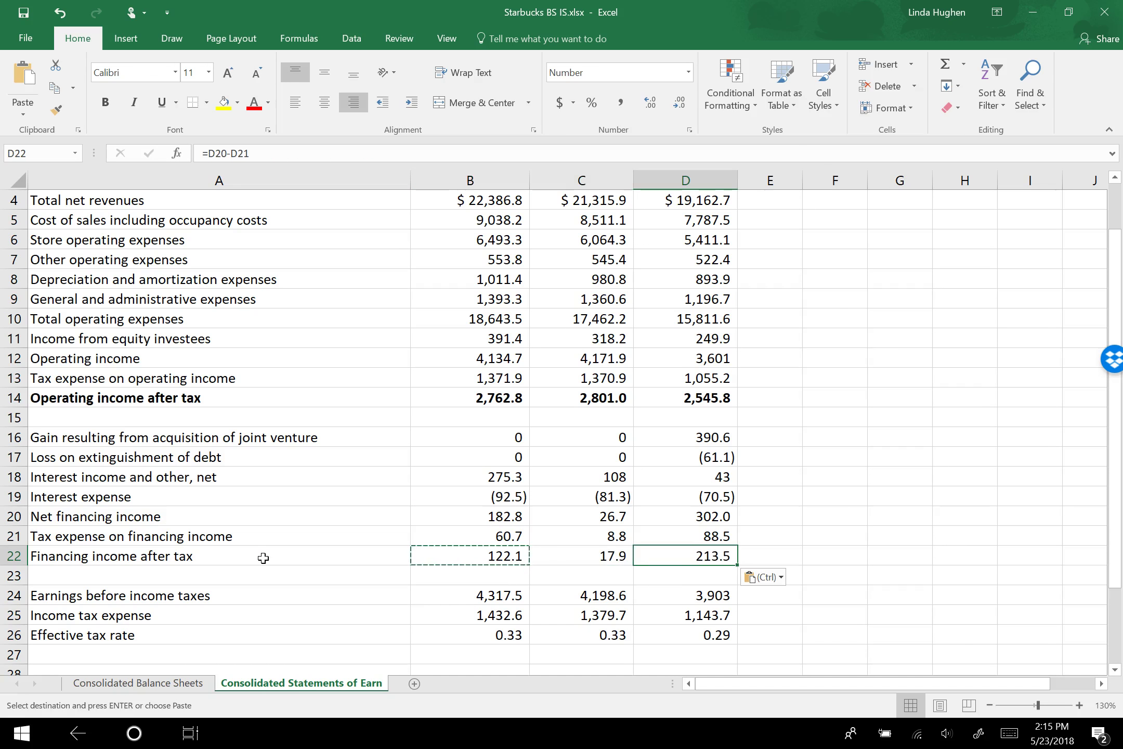
key("shift+Left")
key("shift+Left")
key("shift+Left")
key("ctrl+b")
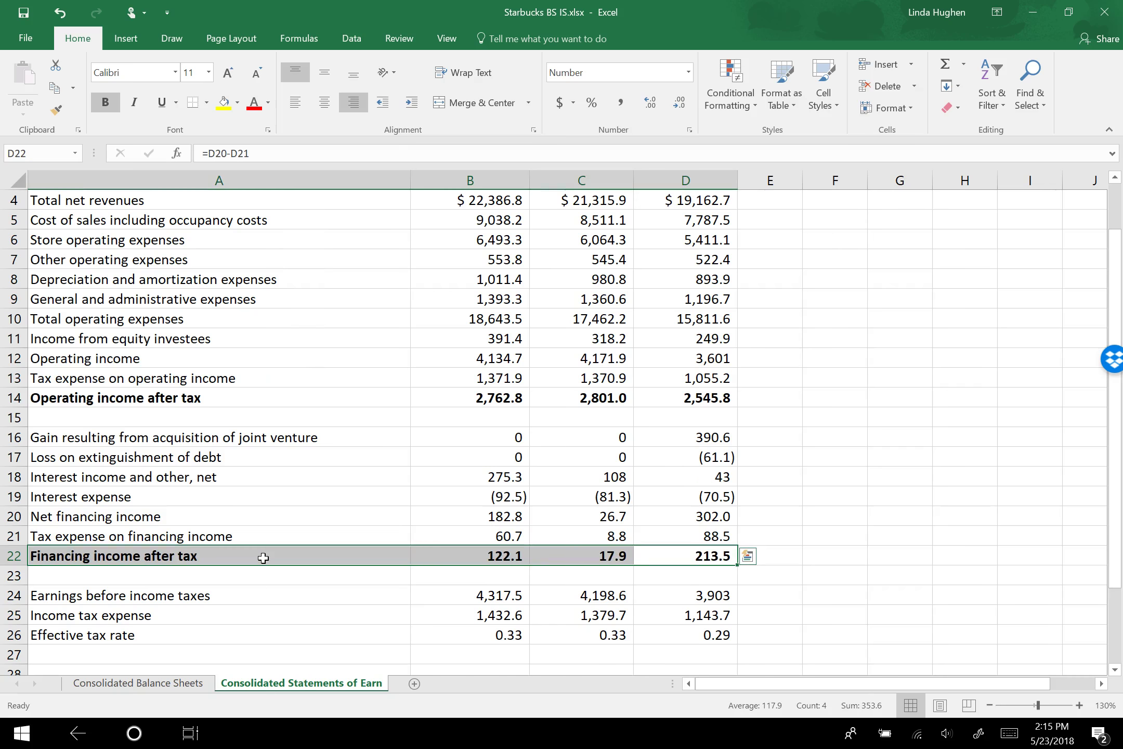
Insert two blank rows below row 22 and label A24 'Net income'
right_click(14, 575)
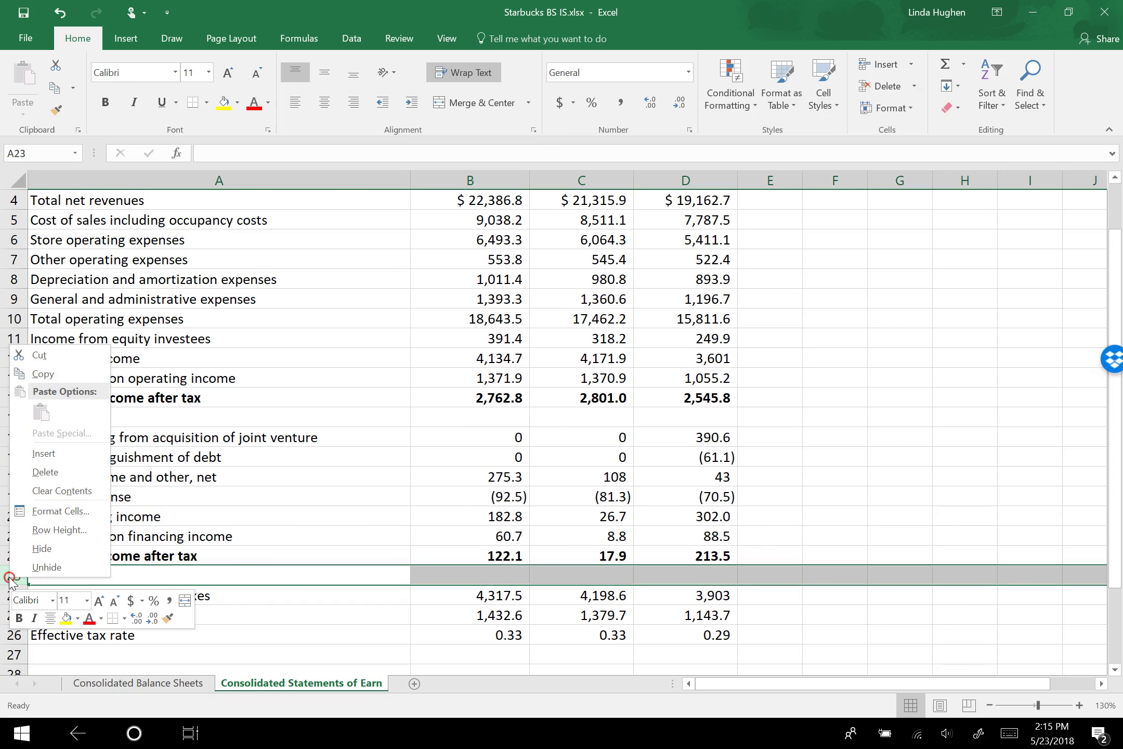
left_click(52, 454)
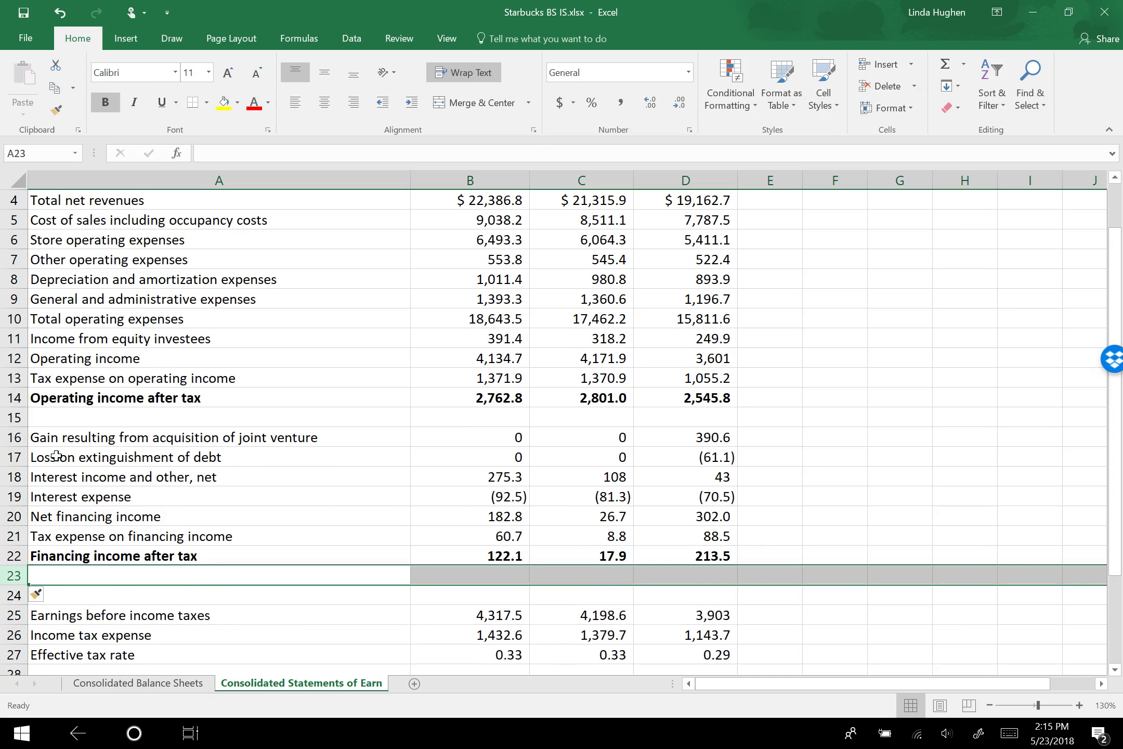
key("F4")
left_click(124, 589)
type("Net income")
key("Tab")
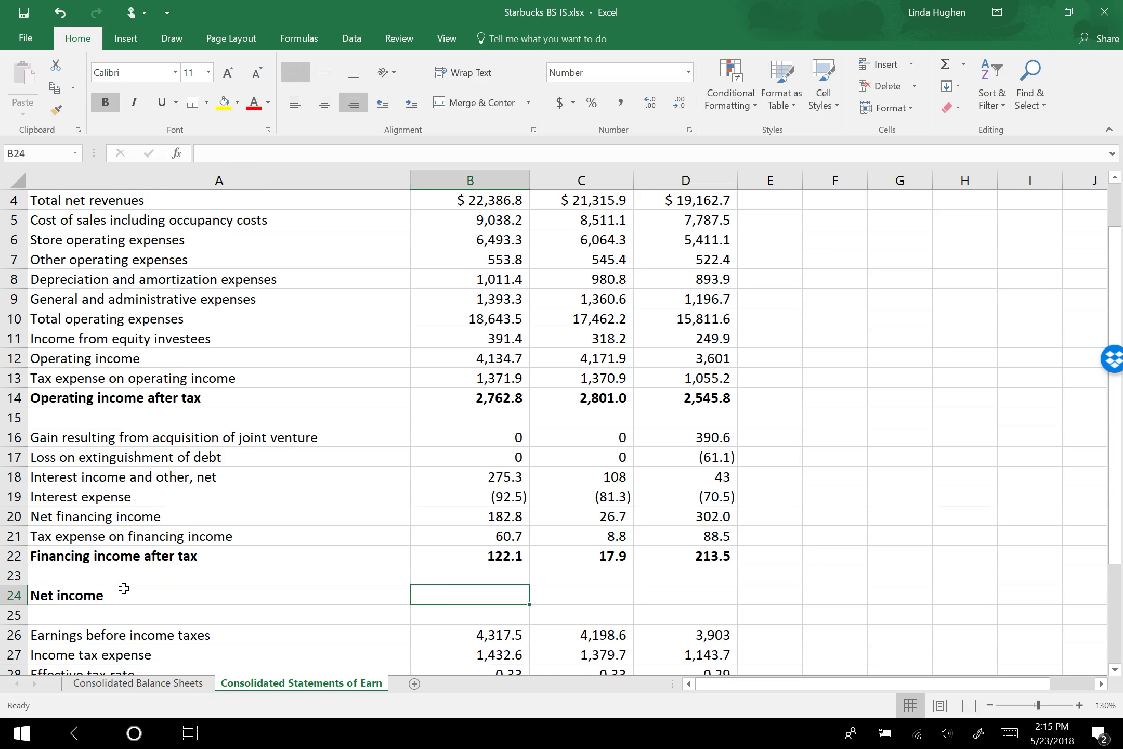
Fill B24:D24 with =B14+B22, giving 2,884.9, 2,818.9 and 2,759.3
type("=")
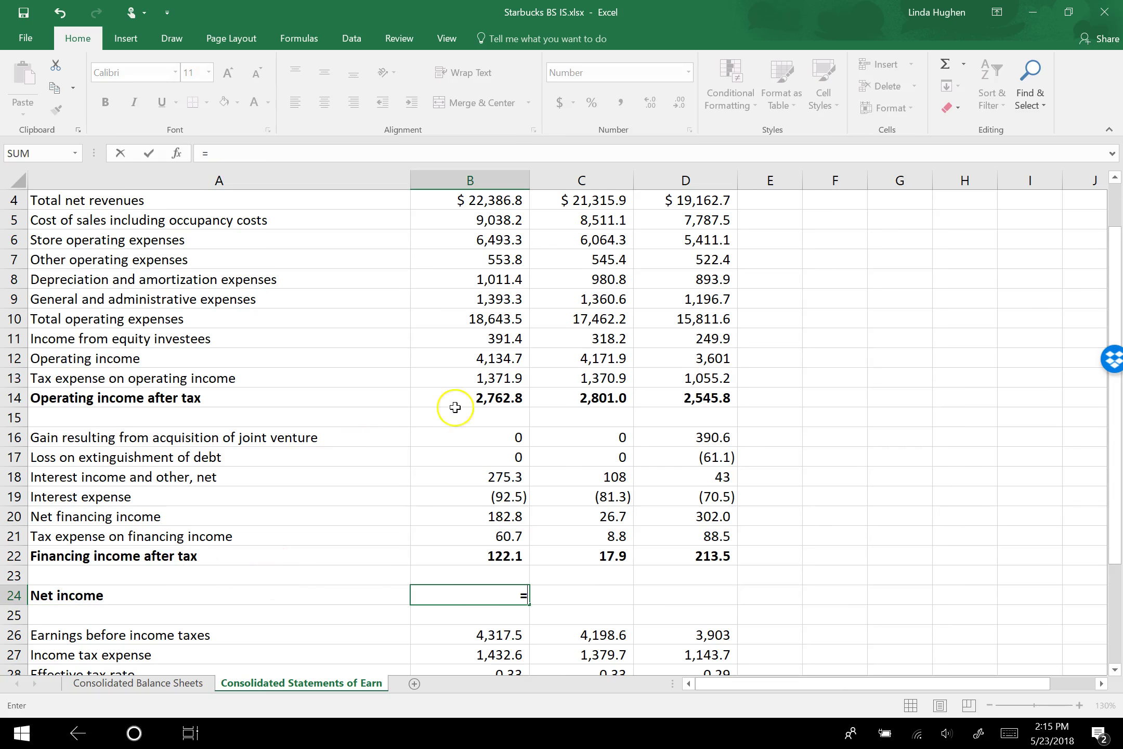
left_click(473, 401)
type("+")
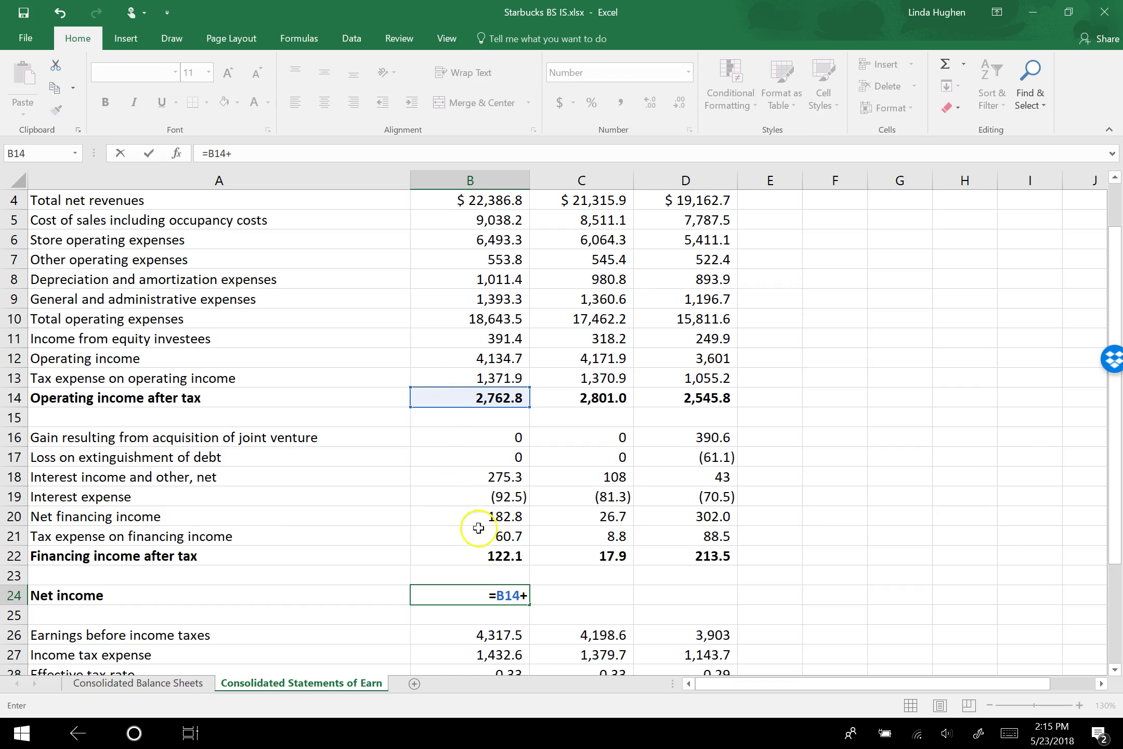
left_click(495, 556)
key("ctrl+Return")
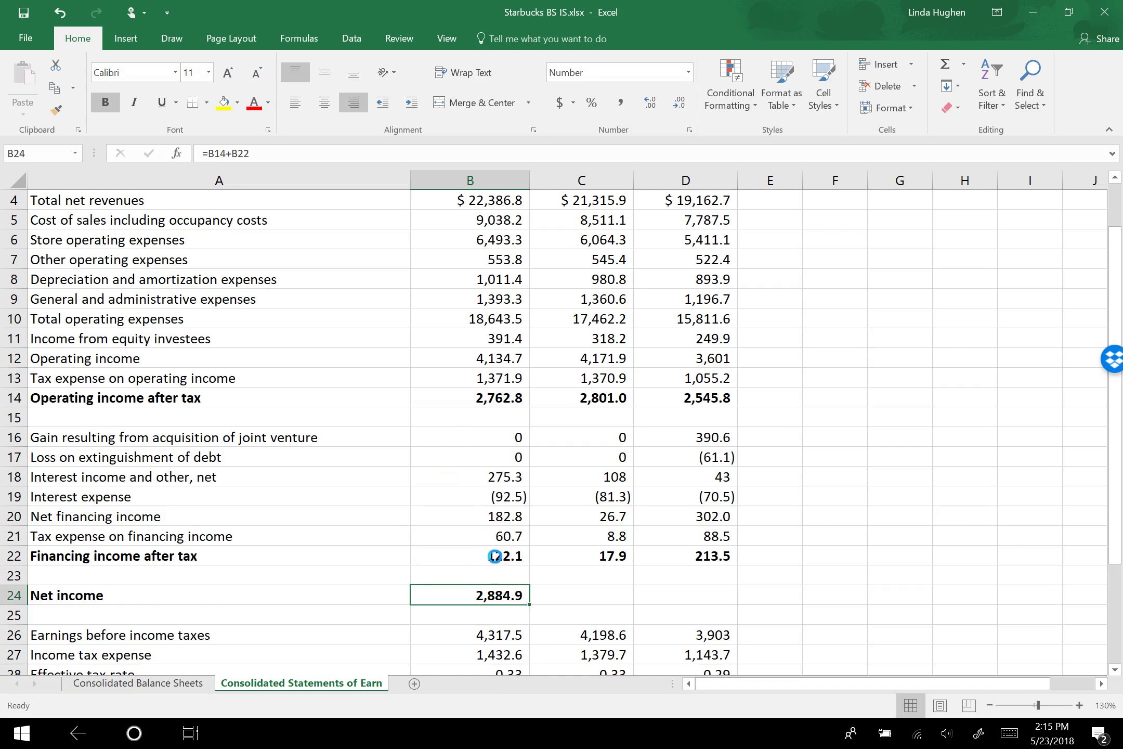
key("ctrl+c")
key("Right")
key("ctrl+v")
key("Right")
key("ctrl+v")
key("Escape")
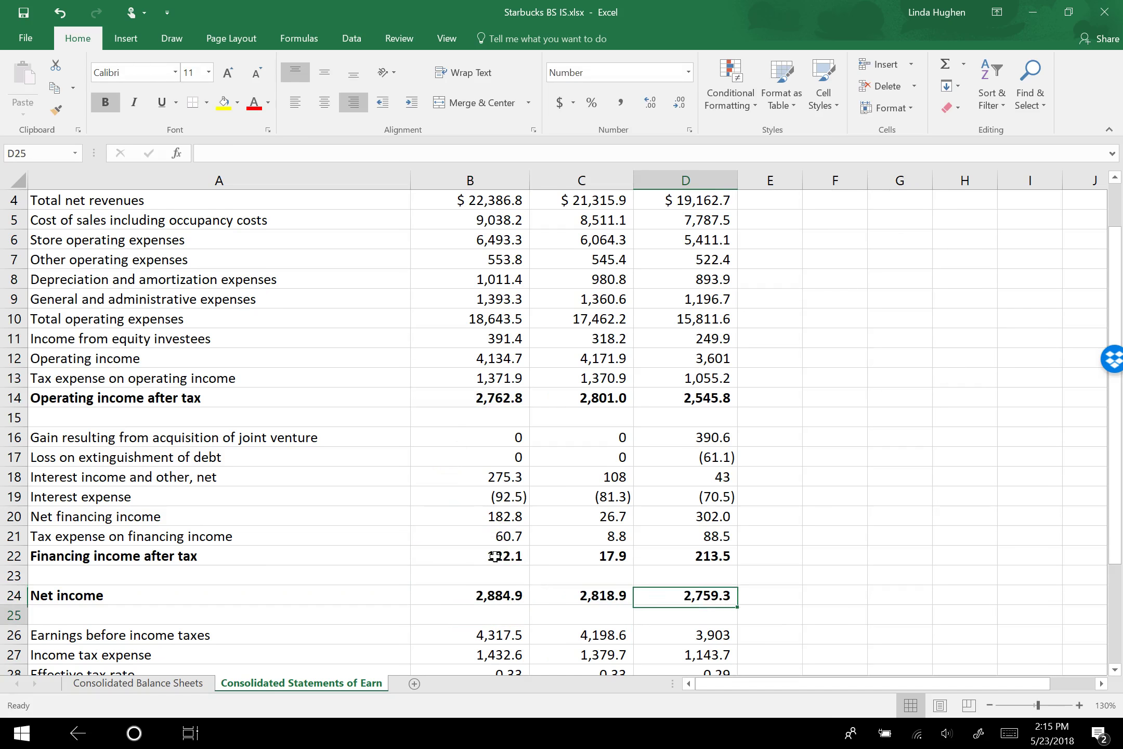
key("Down")
key("Down")
key("Down")
key("Down")
key("Down")
key("Down")
key("Down")
key("Down")
key("Down")
key("Down")
key("Down")
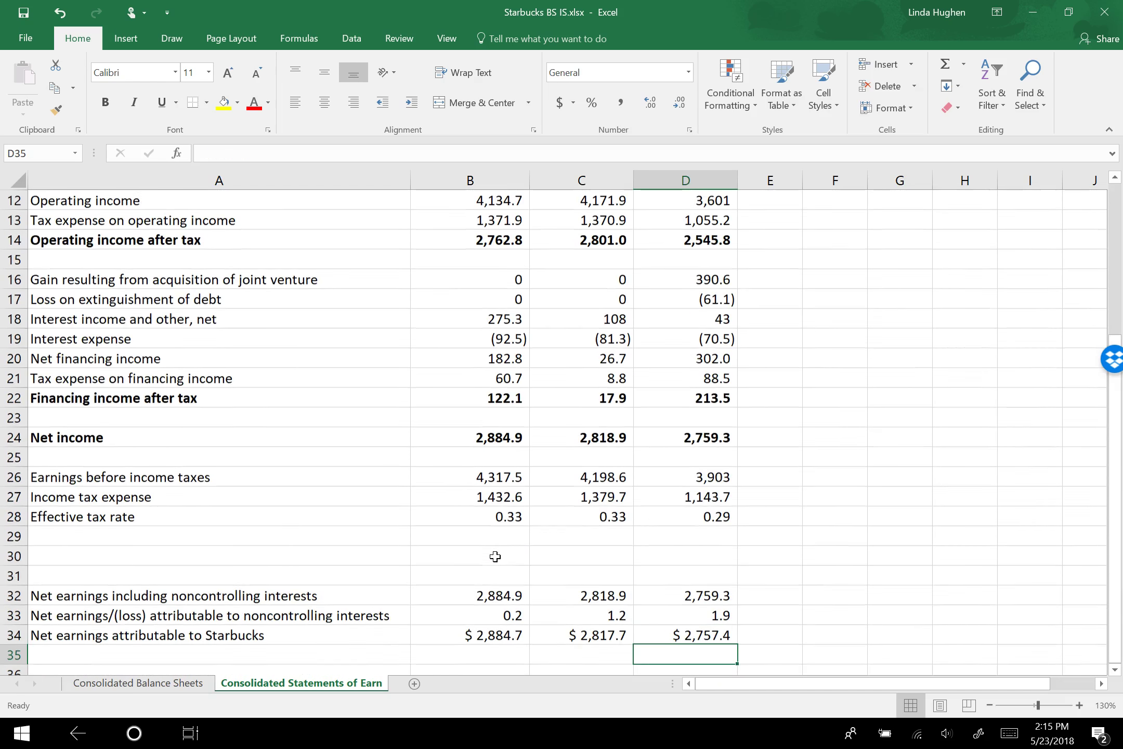
key("Left")
key("Left")
key("Left")
key("Up")
key("Up")
key("Up")
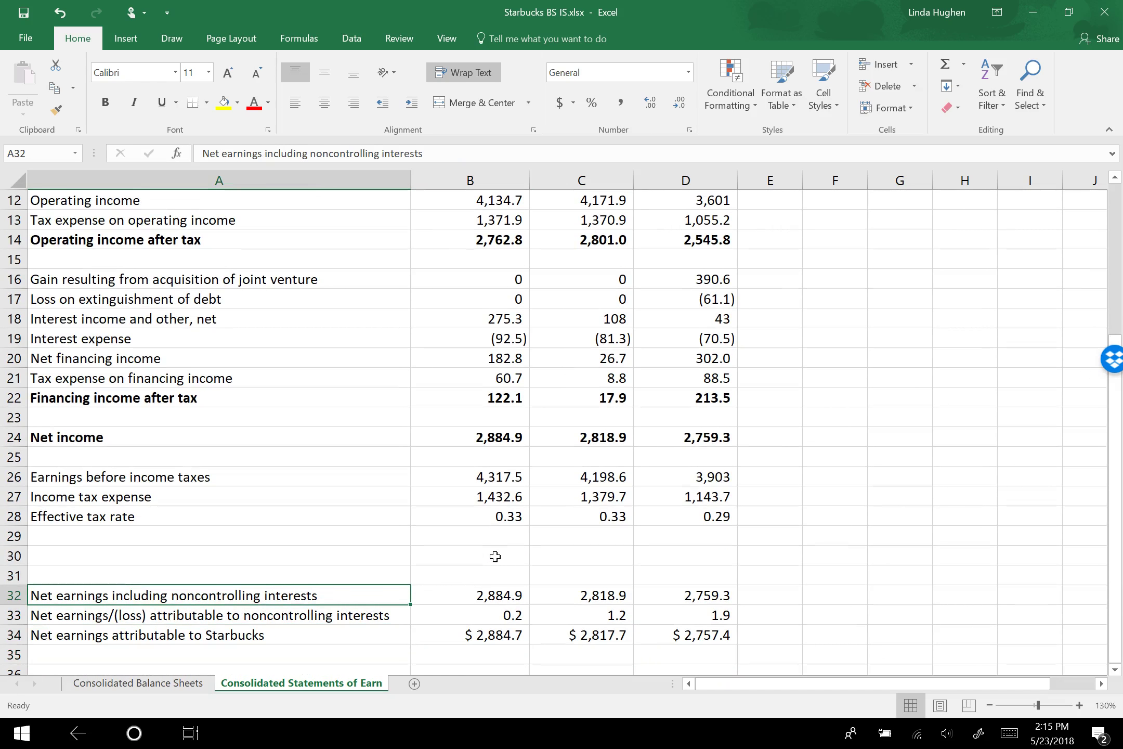
key("Right")
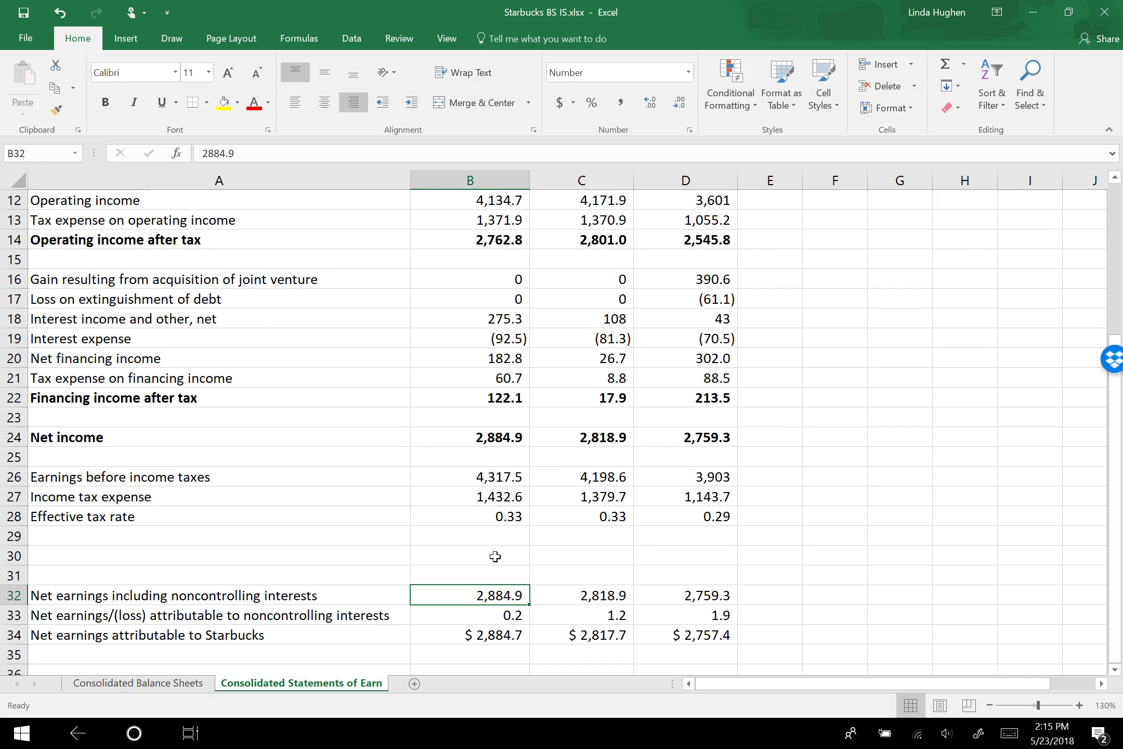
key("shift+Right")
key("shift+Right")
key("Up")
key("Up")
key("Up")
key("Up")
key("Up")
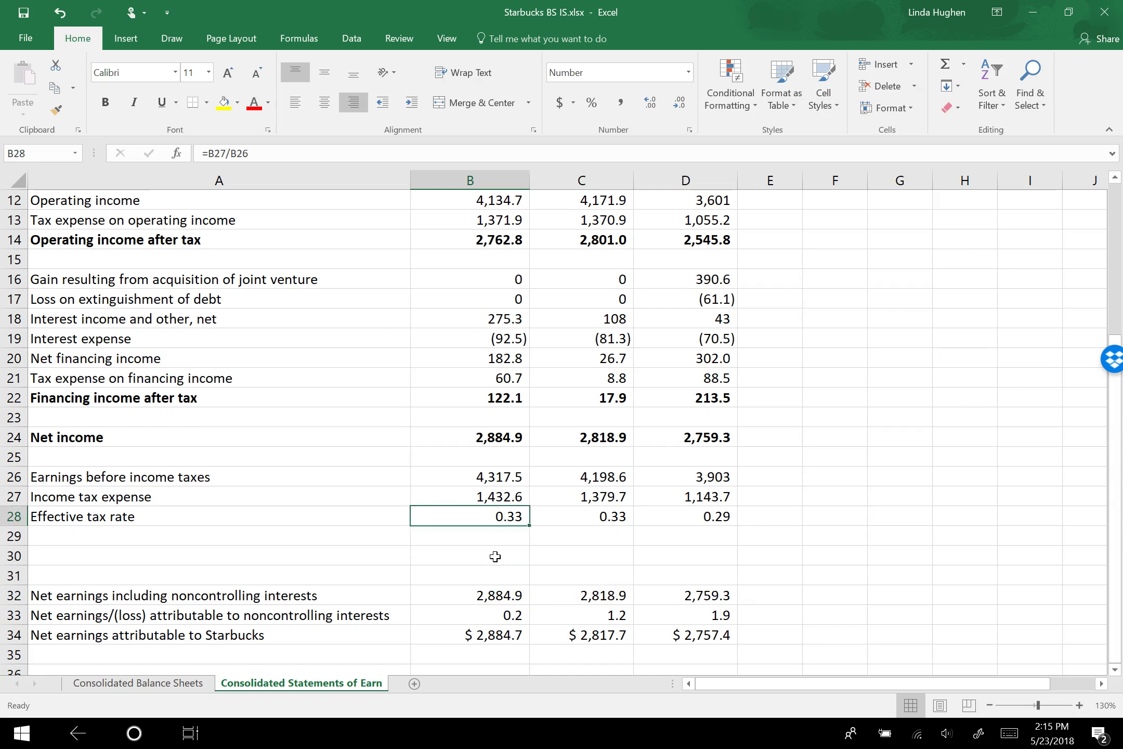
key("Up")
key("Up")
key("Up")
key("Up")
key("Up")
key("Up")
key("Up")
key("Up")
key("Up")
key("Up")
key("Up")
key("Up")
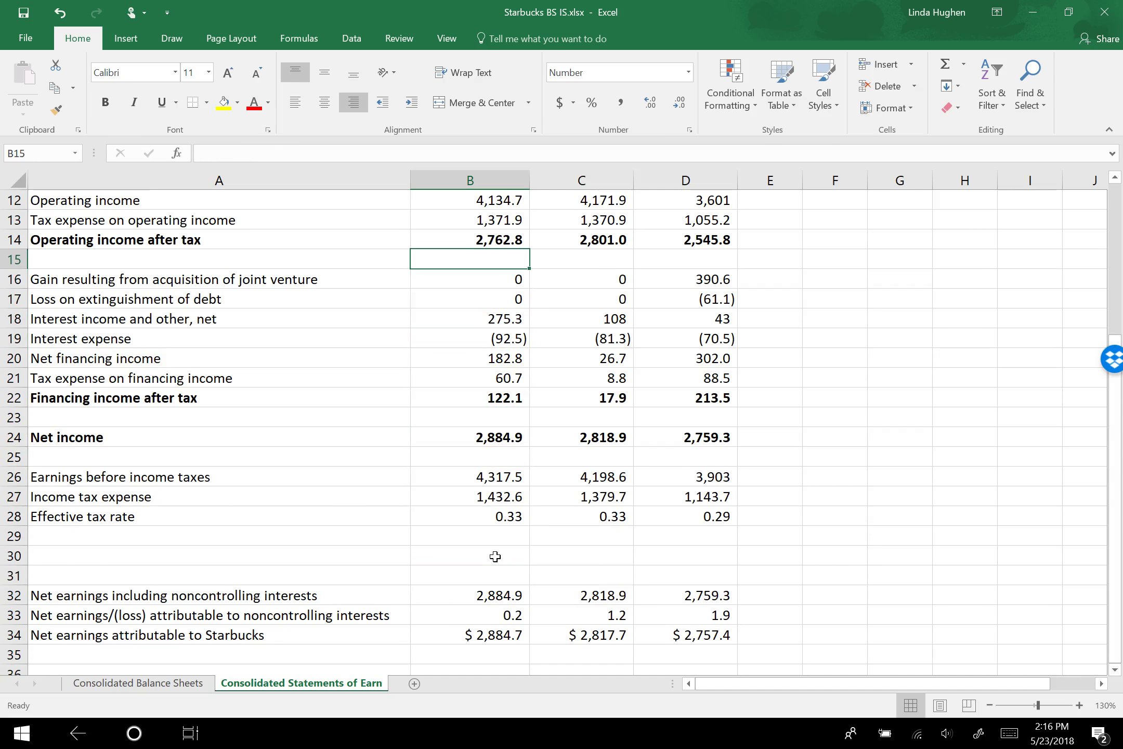
key("Up")
key("Up")
key("Up")
key("Up")
key("Up")
key("Up")
key("Up")
key("Up")
key("Up")
key("Up")
key("Up")
key("Down")
key("Down")
key("Down")
key("Down")
key("Down")
key("Down")
key("Down")
key("Down")
key("Down")
key("Down")
key("Down")
key("Down")
key("Down")
key("Down")
key("Down")
key("Down")
key("Down")
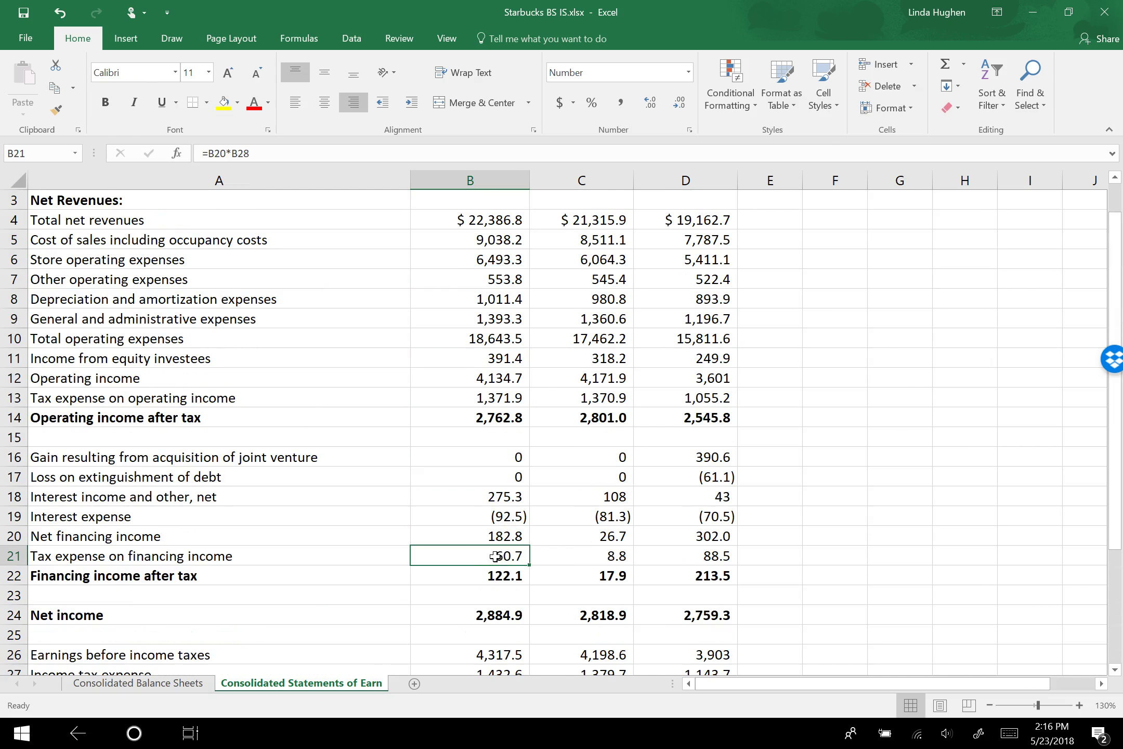
key("Up")
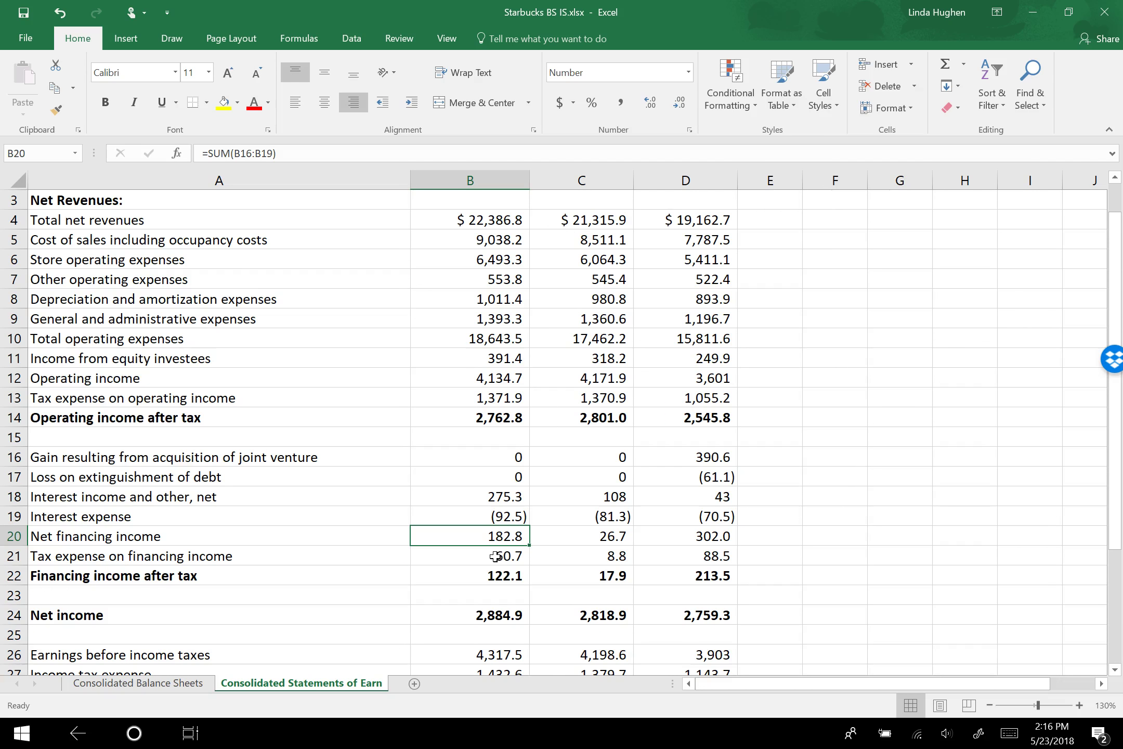
key("Down")
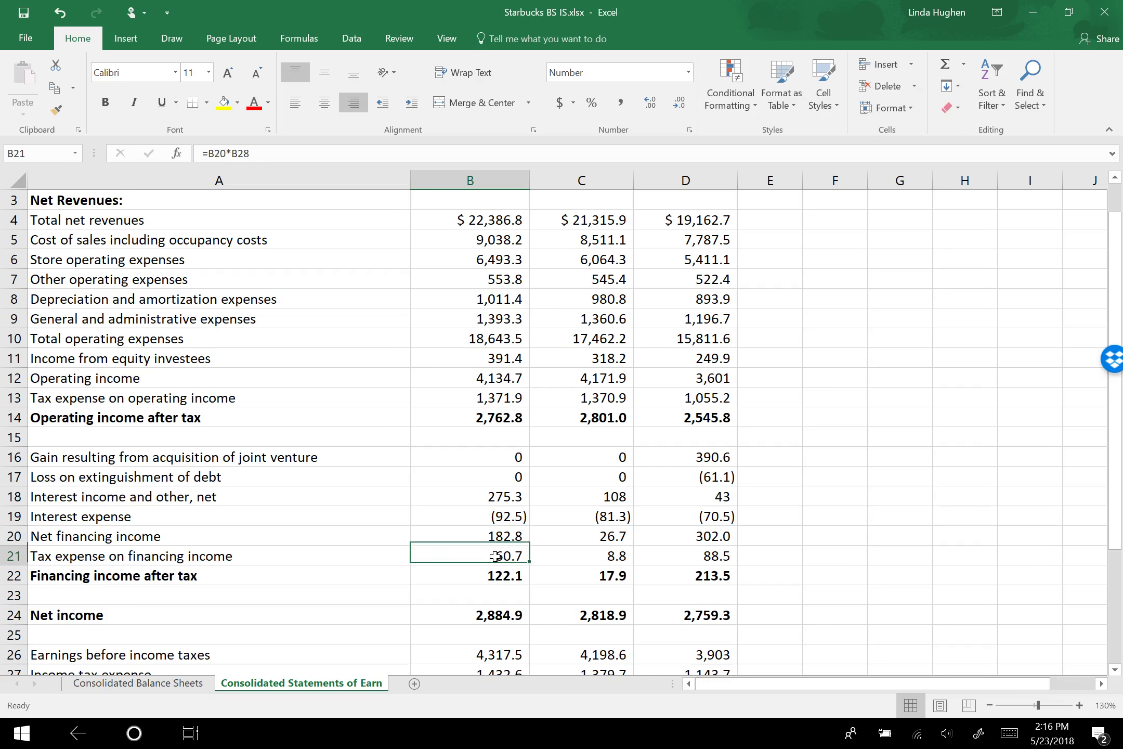
key("Left")
key("Down")
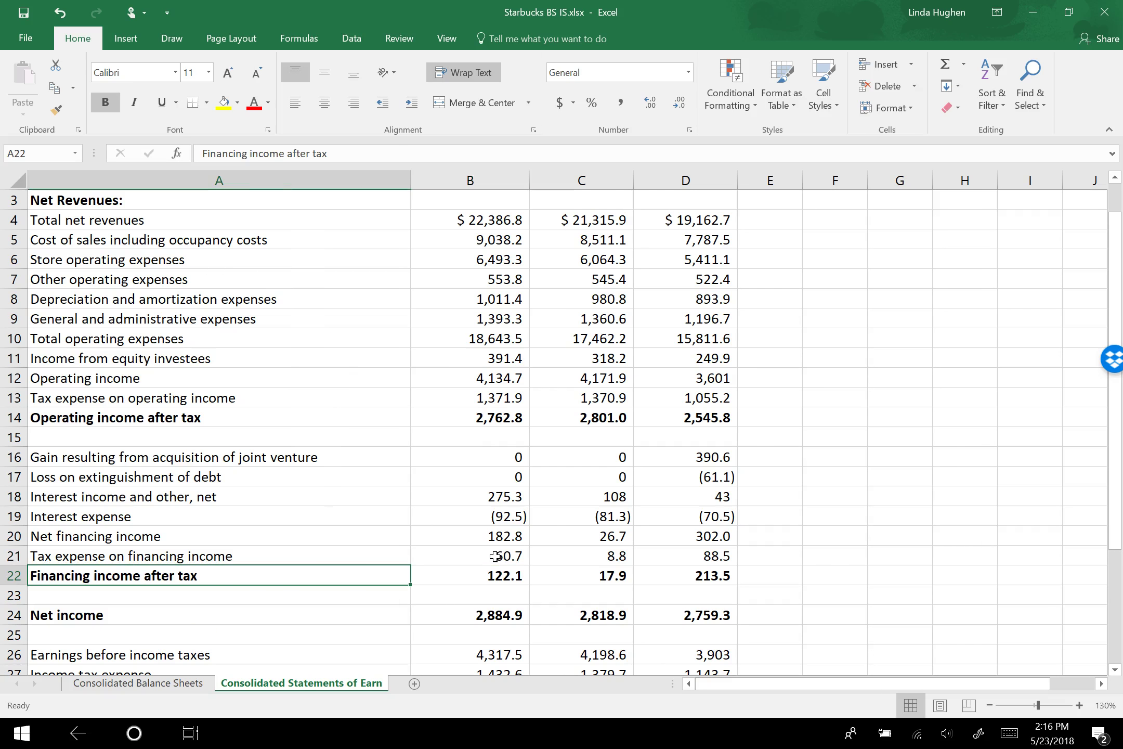
right_click(361, 682)
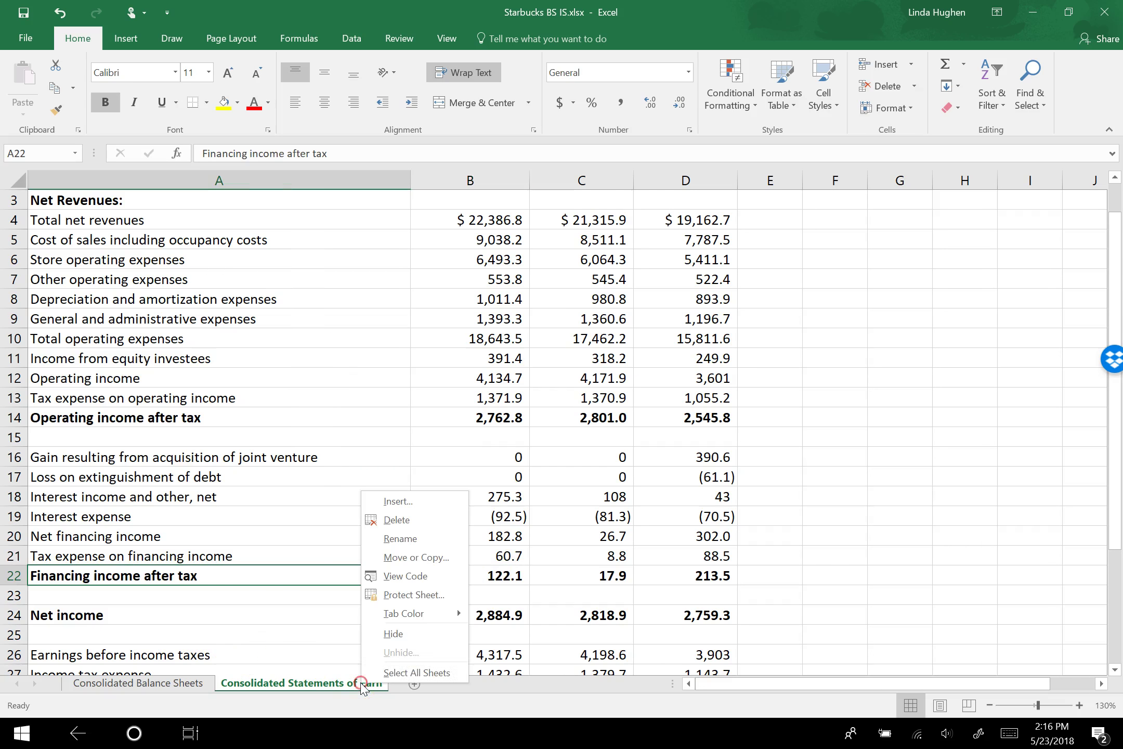
left_click(410, 557)
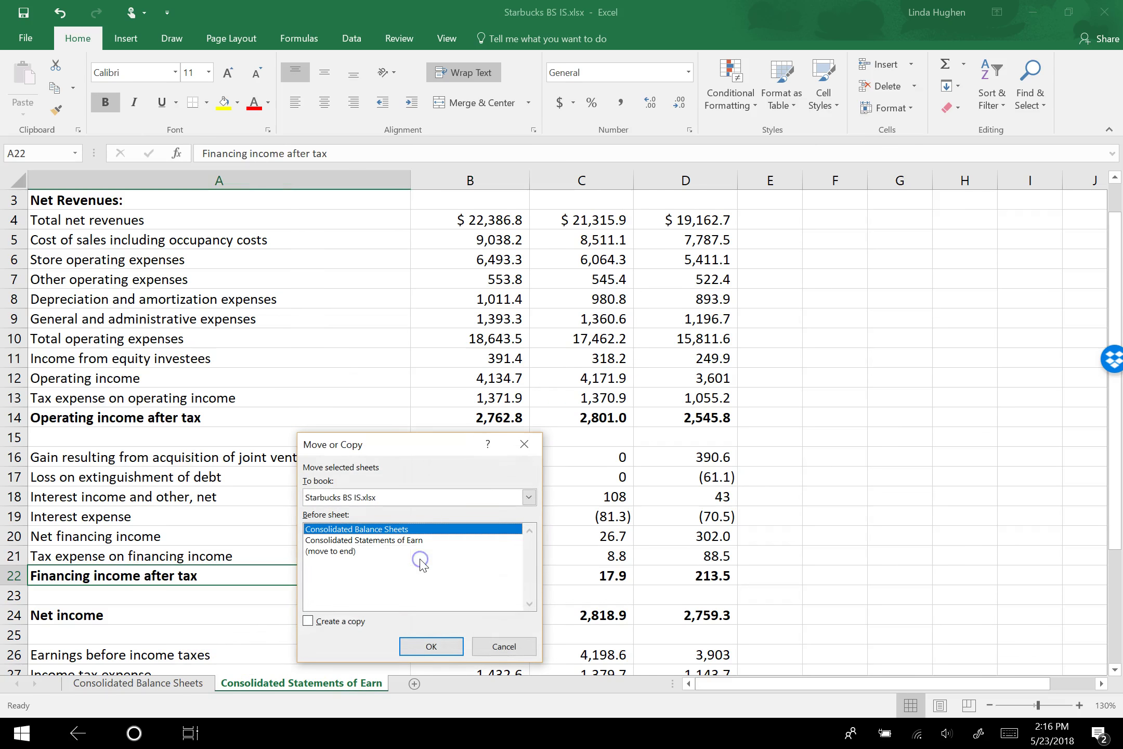
left_click(318, 622)
left_click(358, 551)
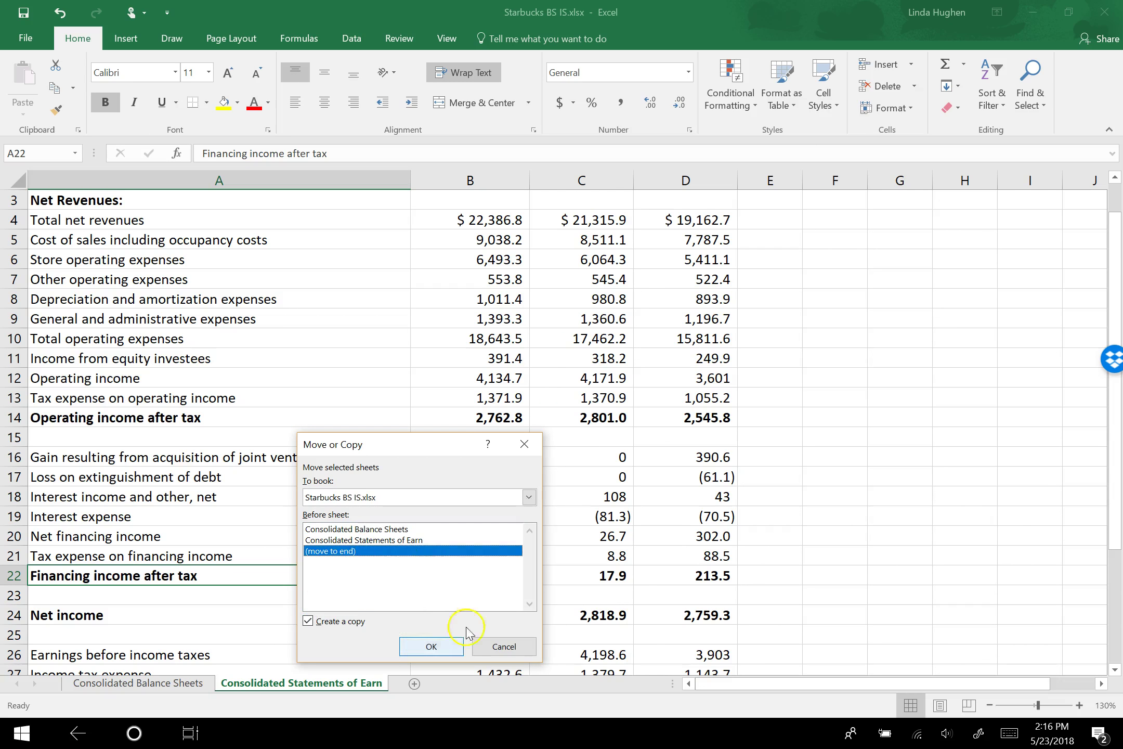
left_click(431, 647)
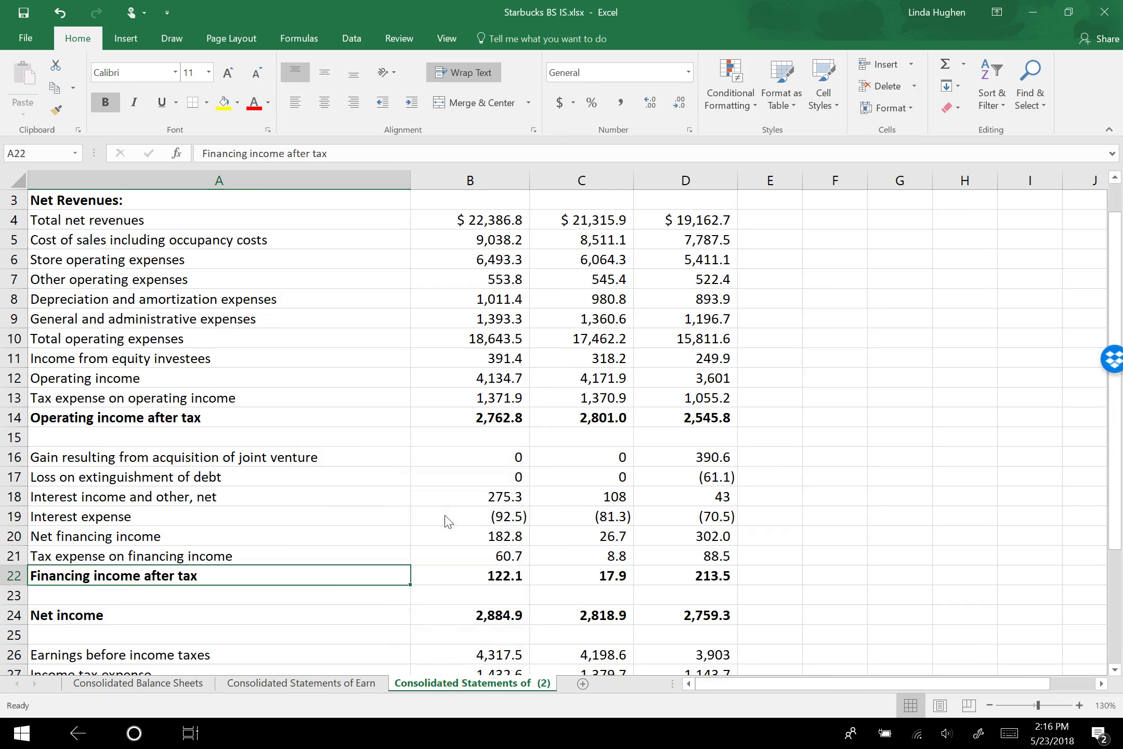
right_click(445, 685)
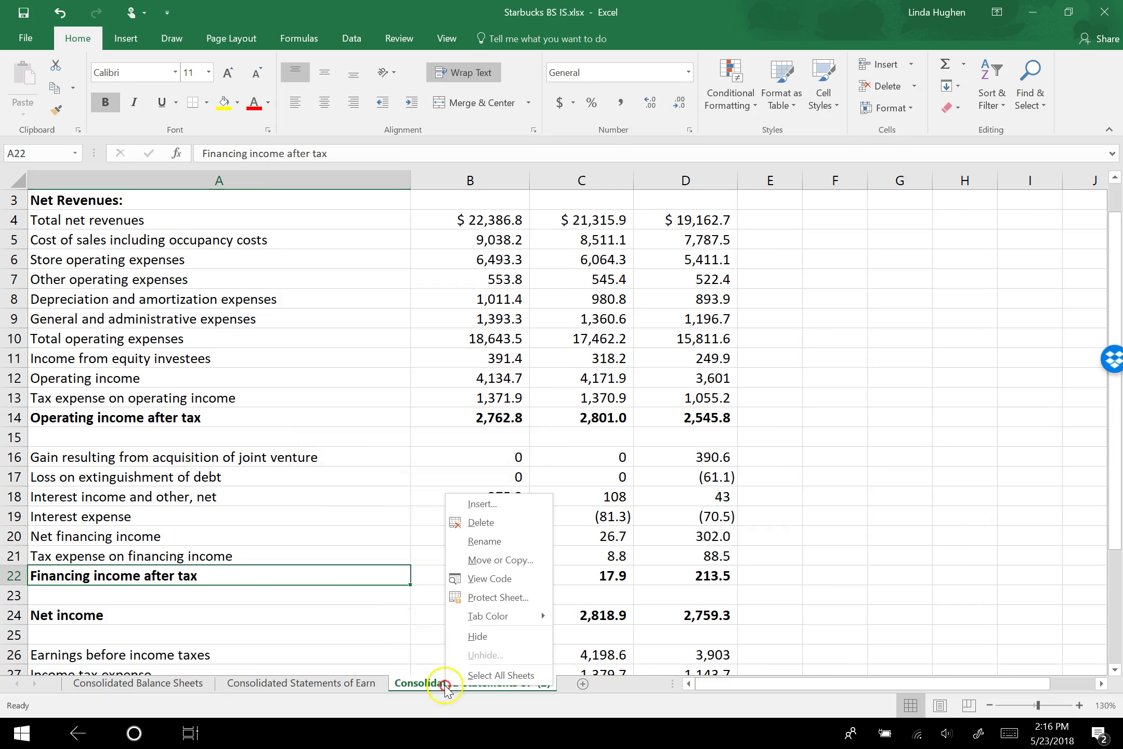
left_click(484, 542)
type("hyp")
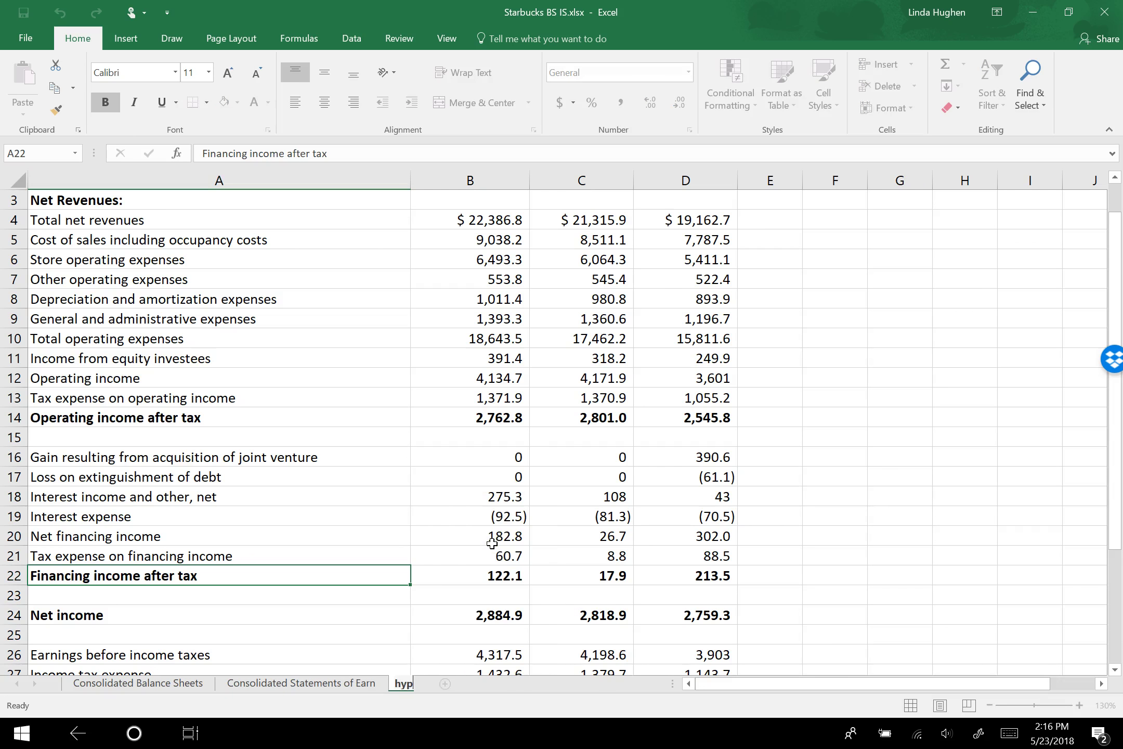
type("othetically")
left_click(409, 592)
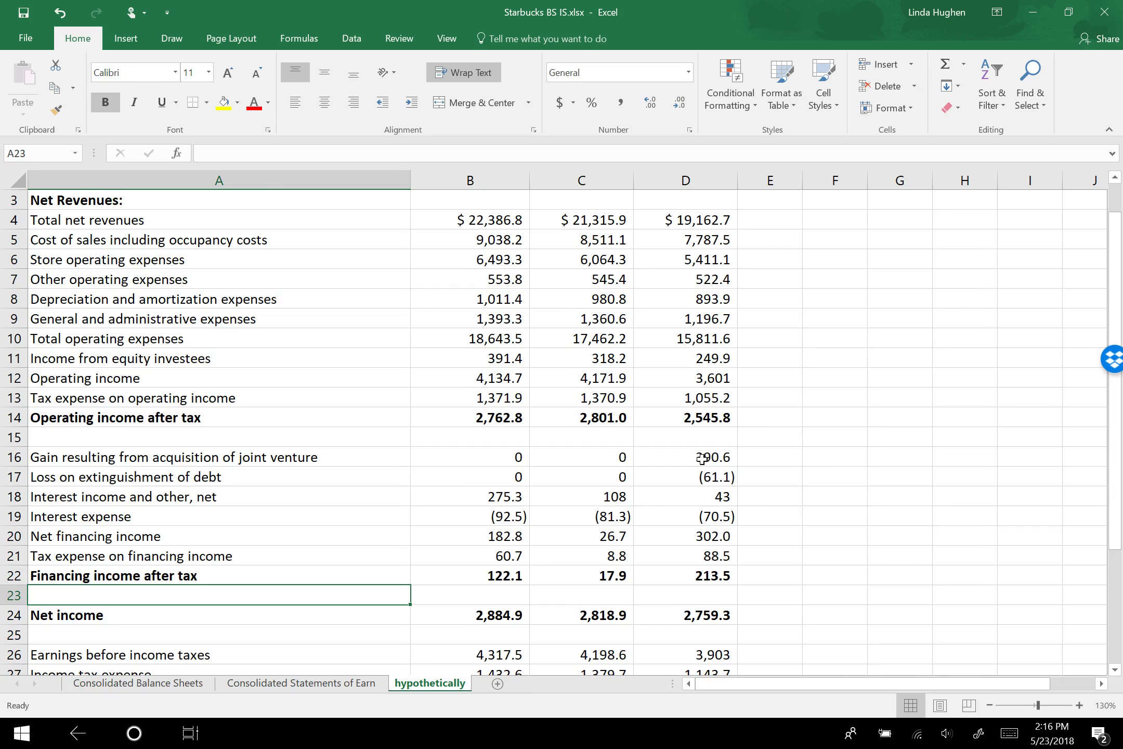
Clear the Interest income and other, net row 18 and delete it
left_click_drag(492, 495, 725, 501)
key("Delete")
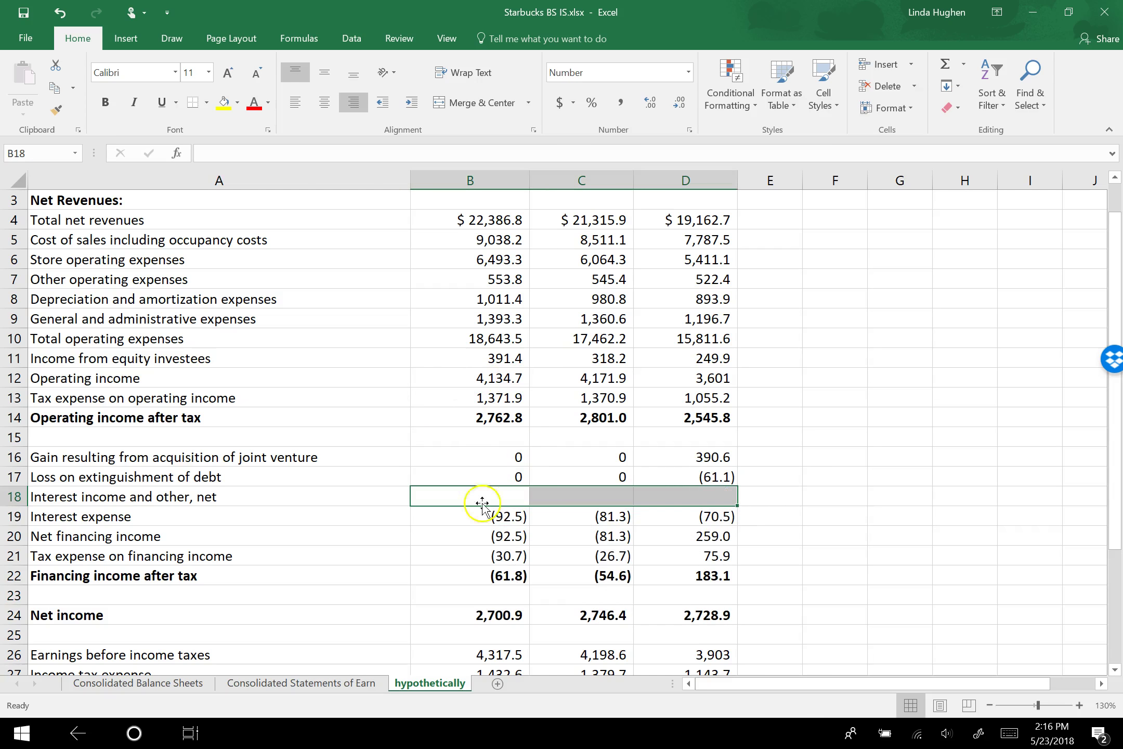
left_click(346, 500)
key("Delete")
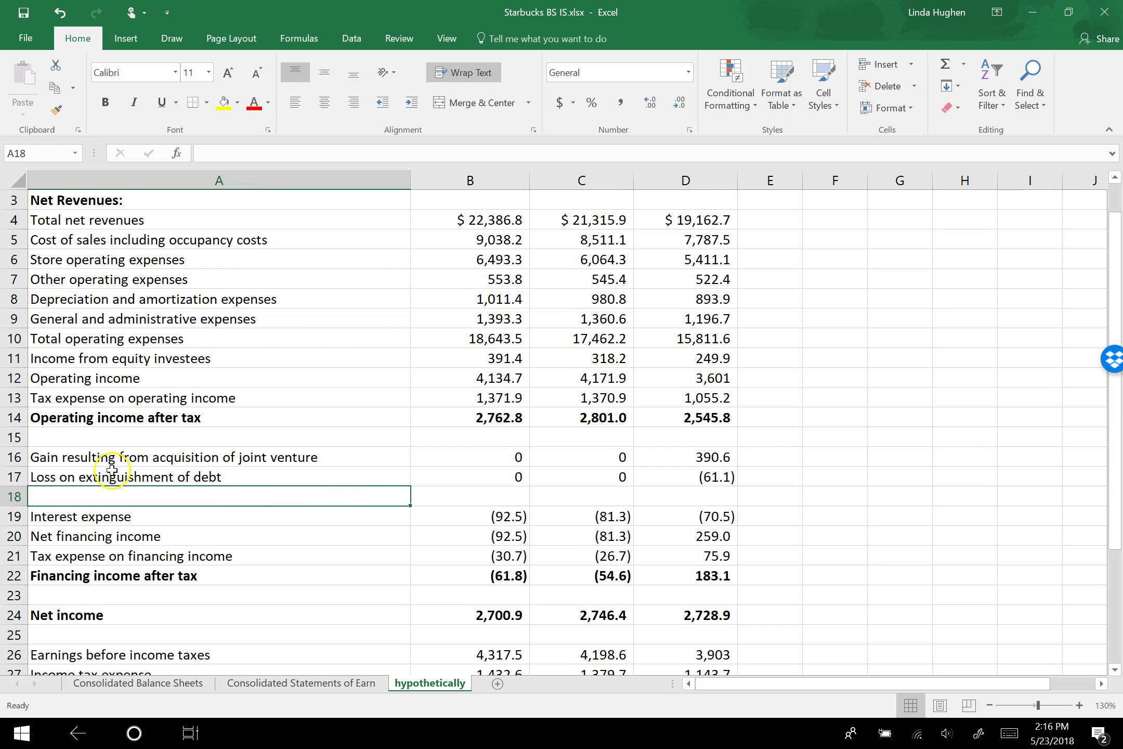
left_click(12, 495)
right_click(11, 497)
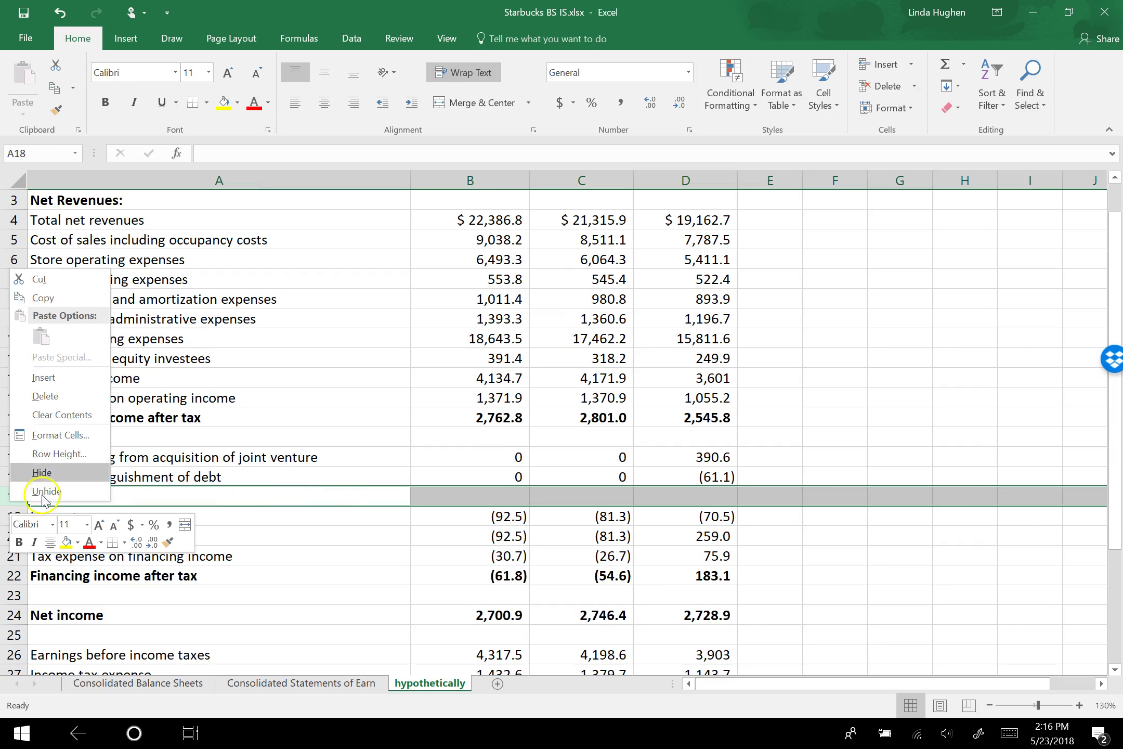
left_click(45, 396)
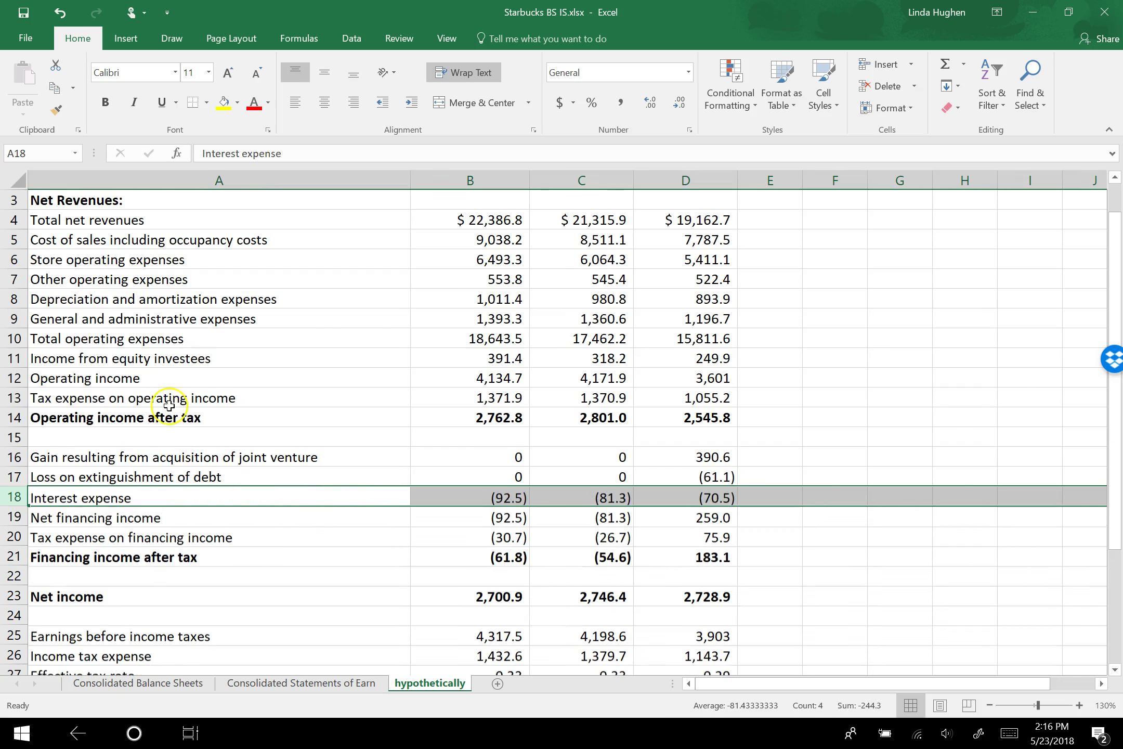
Rename the after-tax line in A21 to 'Financing expense after tax'
left_click(460, 496)
left_click(486, 556)
left_click(263, 555)
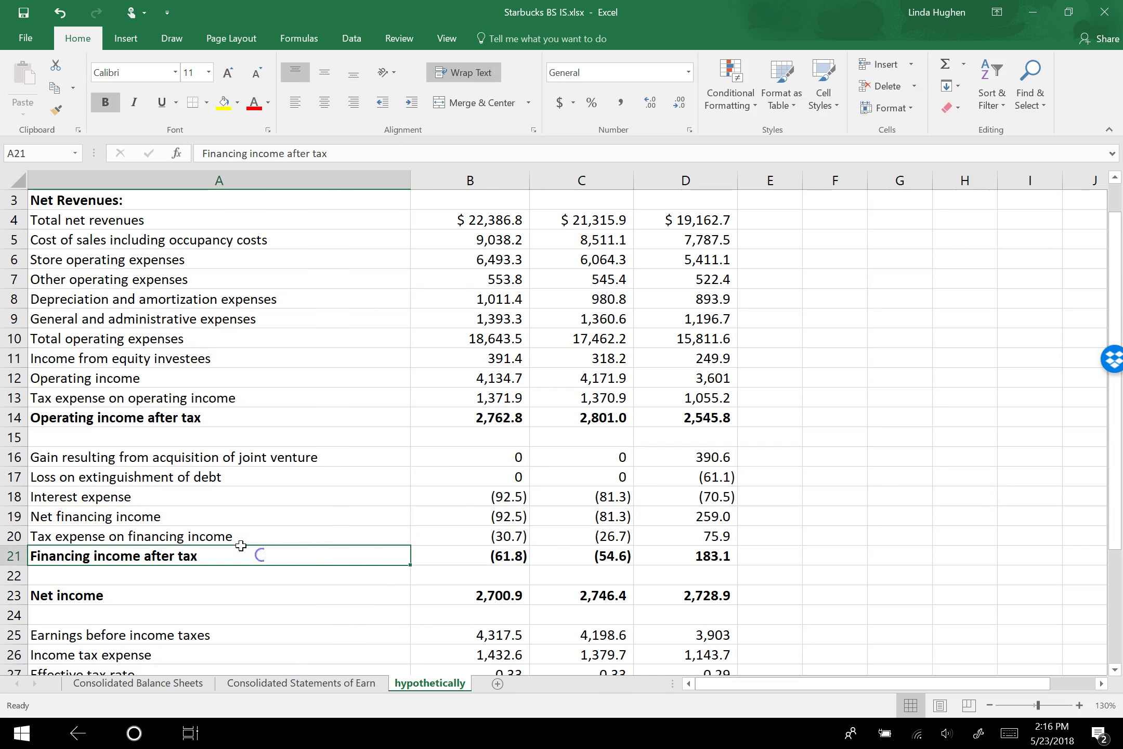
left_click(278, 153)
key("BackSpace")
key("BackSpace")
key("BackSpace")
key("BackSpace")
key("BackSpace")
type("xpense")
key("Return")
key("Up")
key("Up")
key("Up")
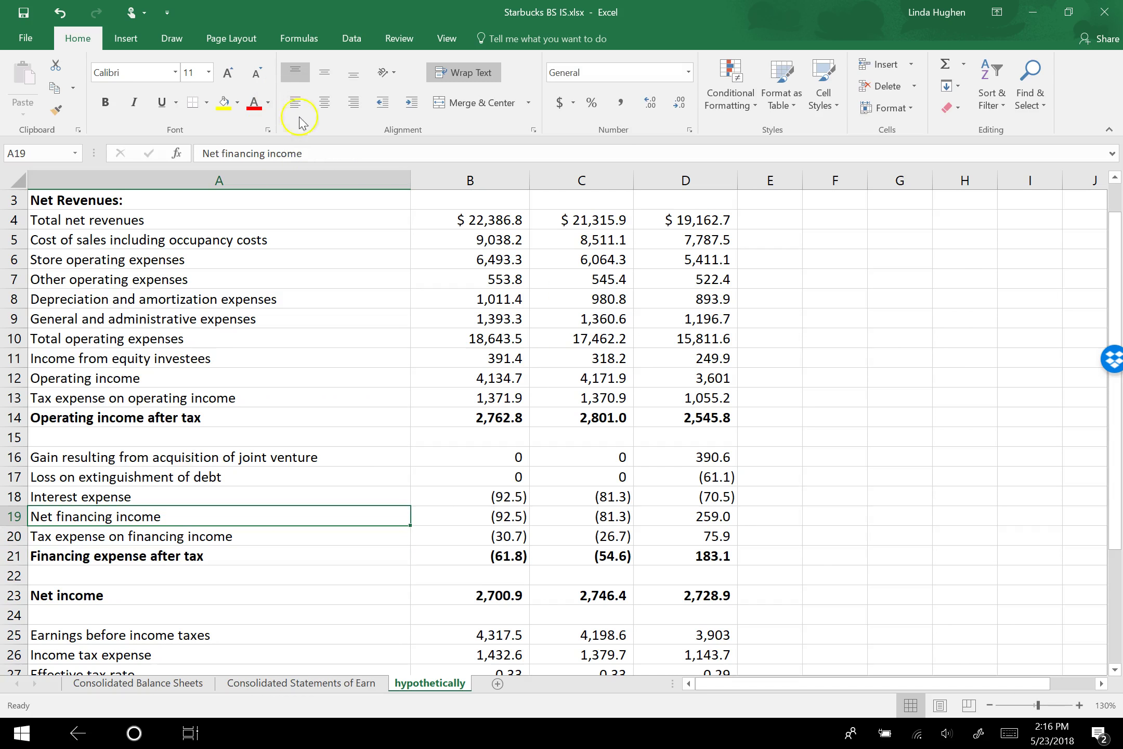
Rename the A19 label to 'Net financing expense'
double_click(271, 153)
type("expren")
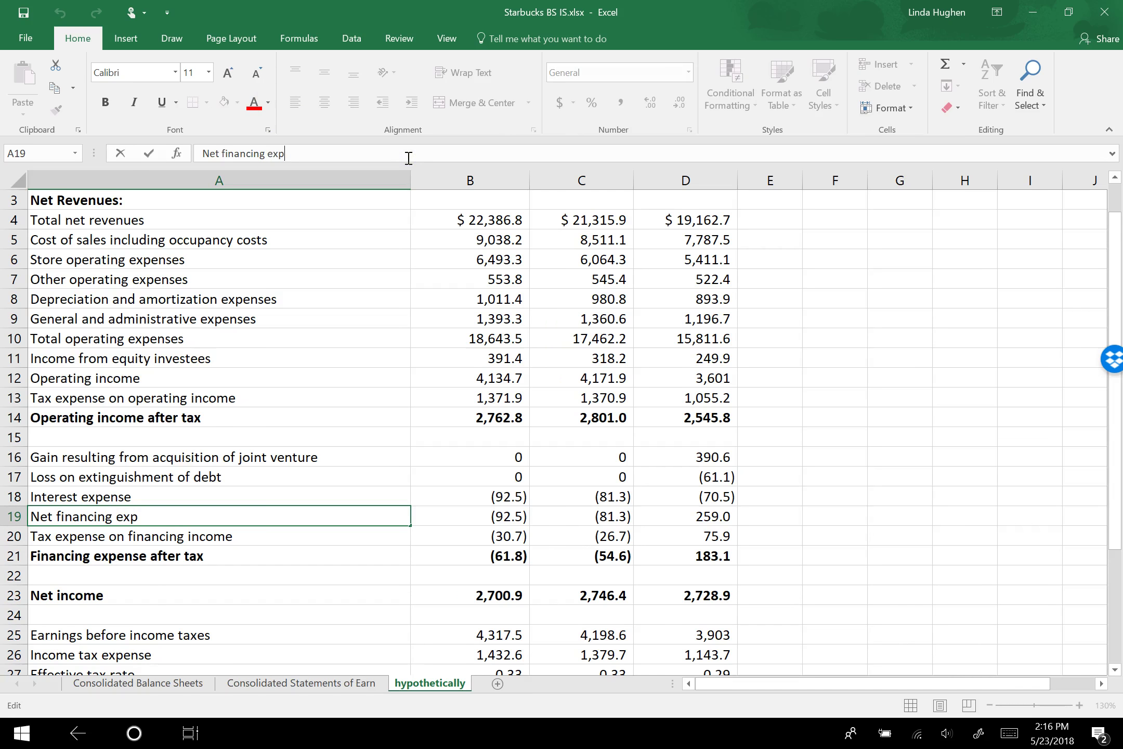
key("BackSpace")
key("BackSpace")
key("BackSpace")
type("ense")
key("Return")
Review the financing formulas in B19, B20 and B21
key("Up")
key("Right")
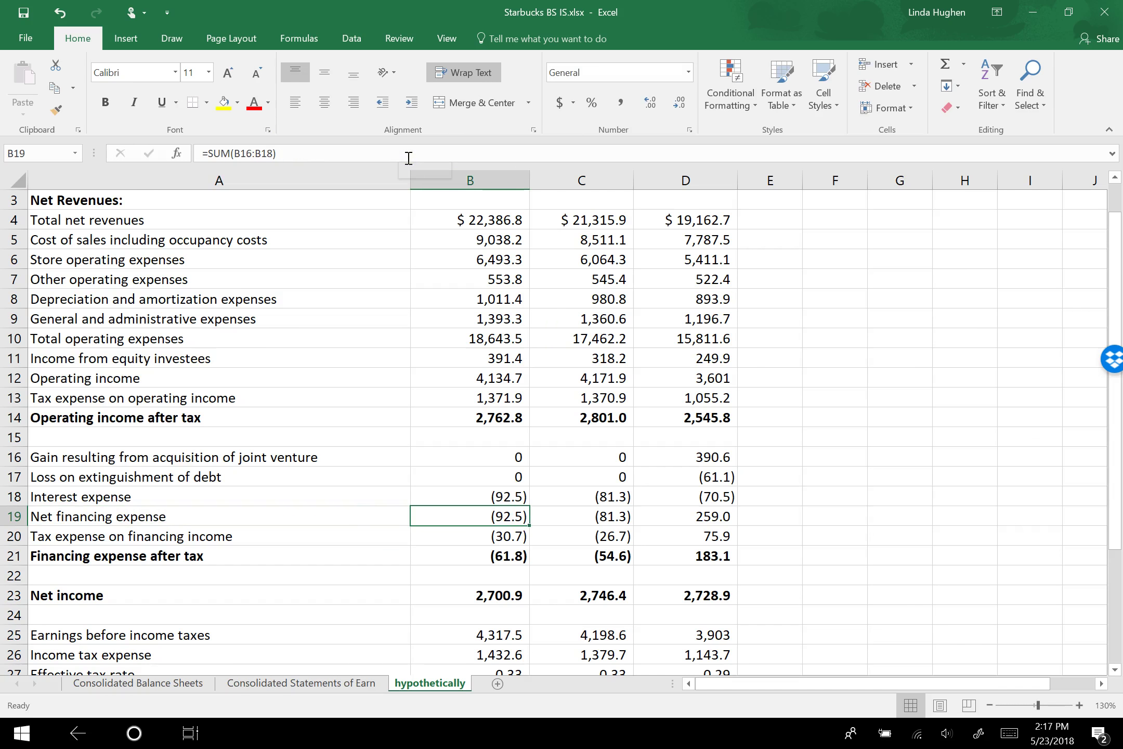
key("shift+Right")
key("shift+Right")
key("Left")
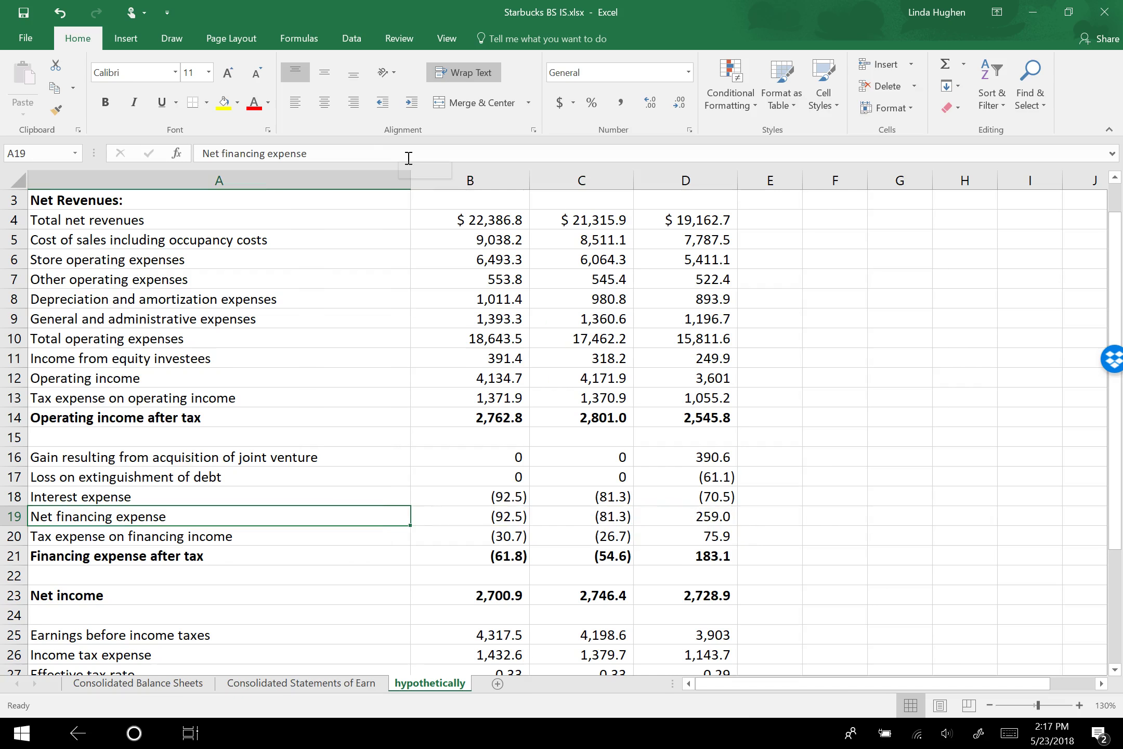
key("Right")
key("Right")
key("Left")
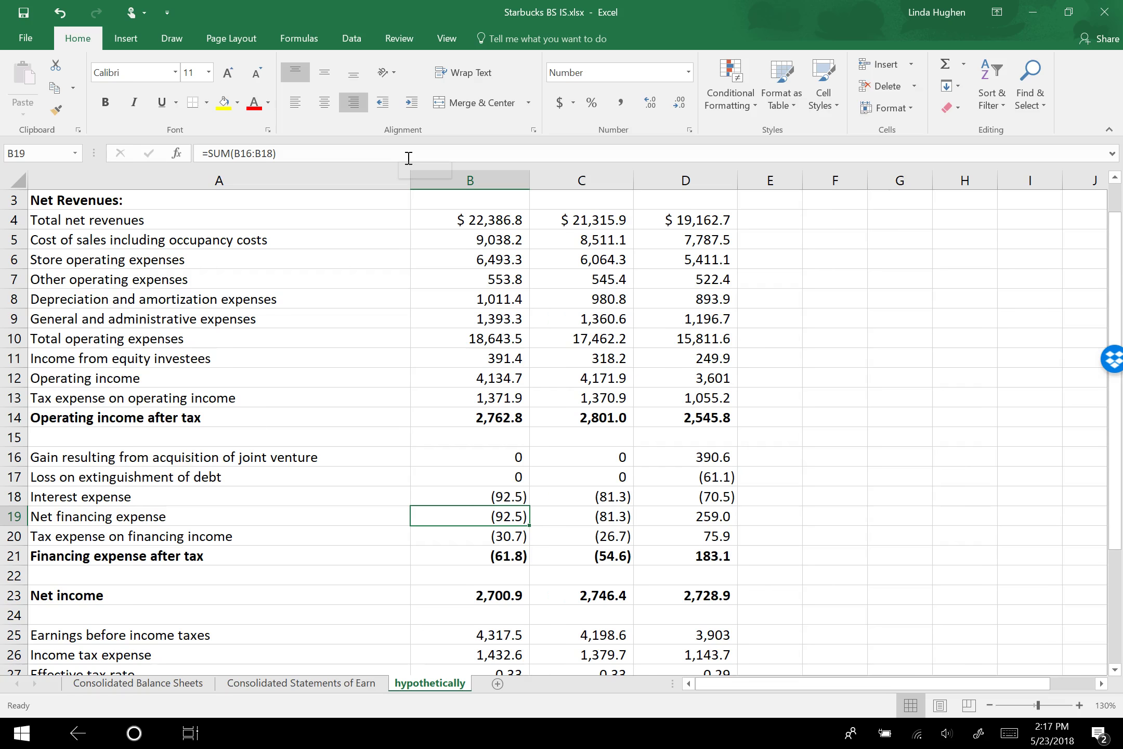
key("shift+Right")
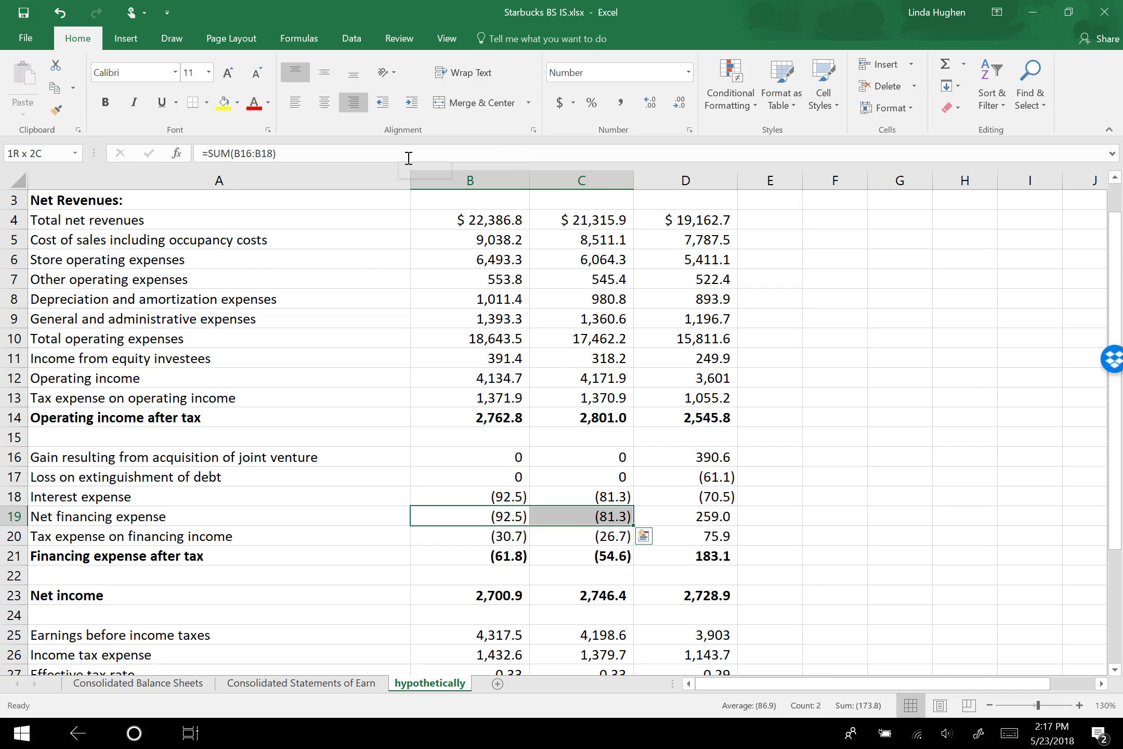
key("Down")
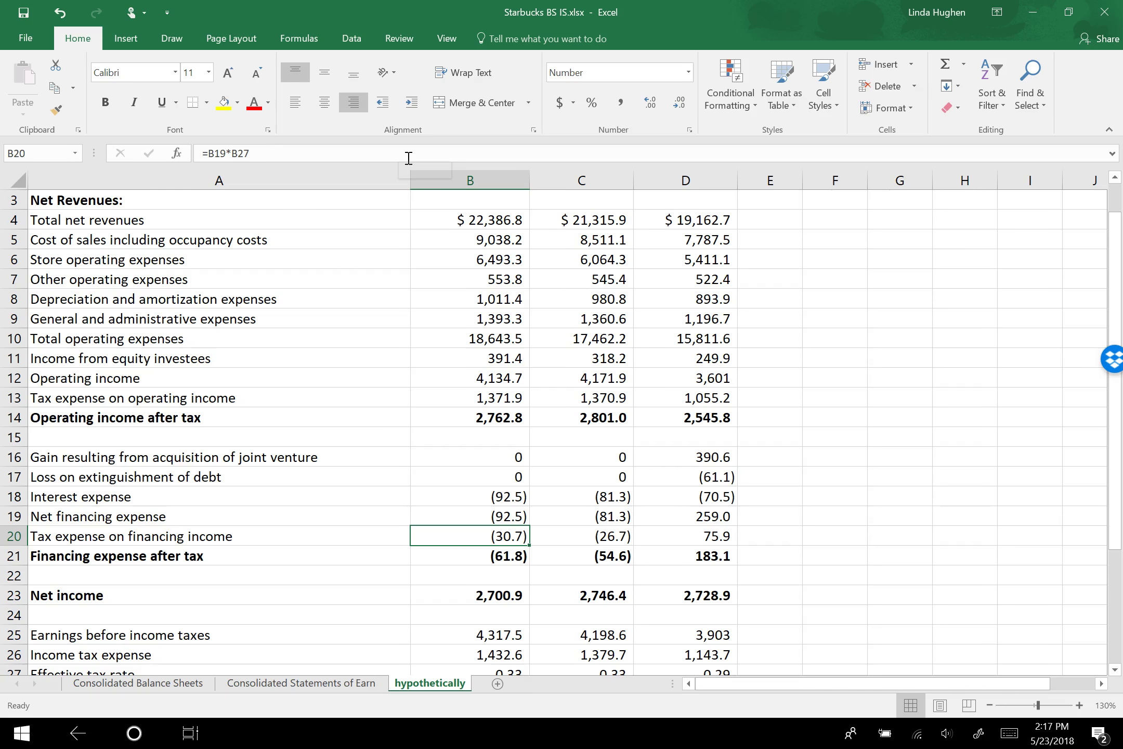
key("Up")
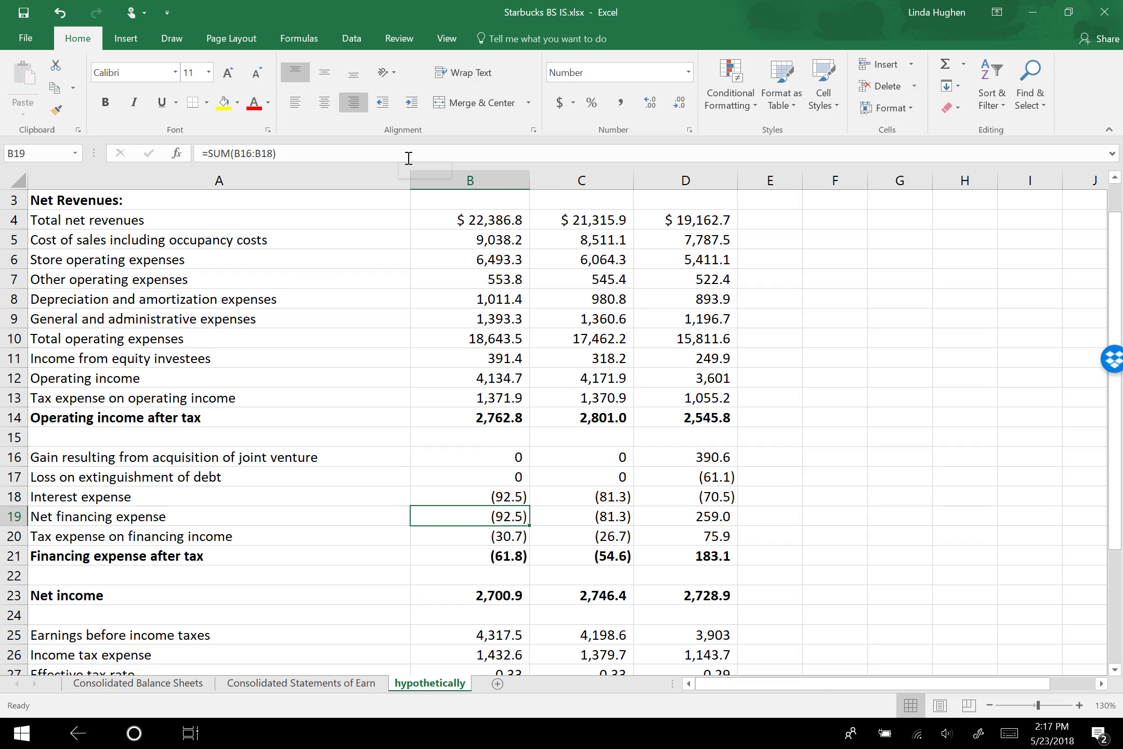
key("Down")
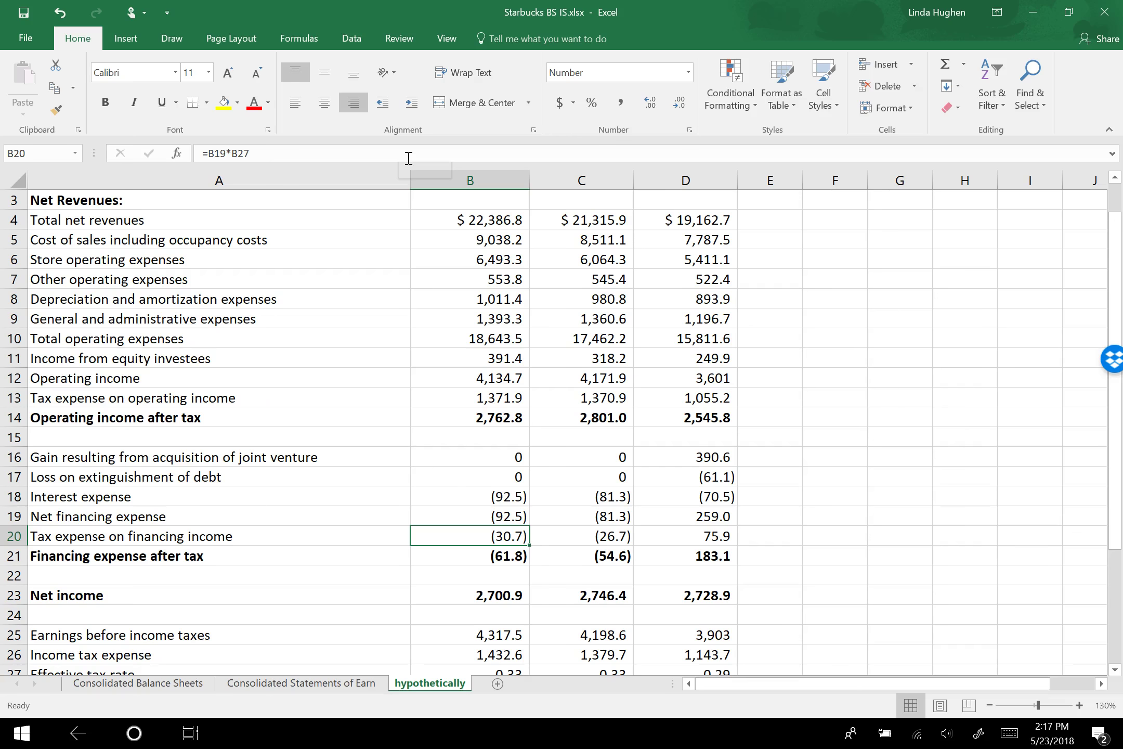
key("Up")
key("Down")
key("Up")
key("Down")
key("Down")
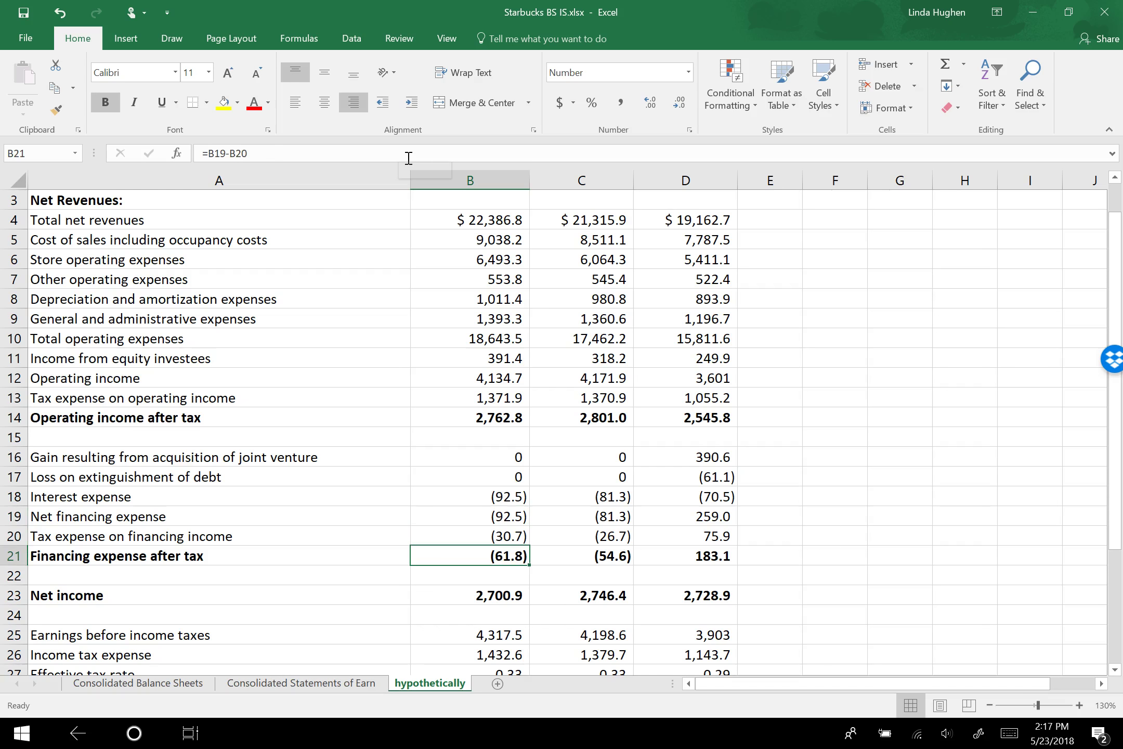
key("Up")
key("Left")
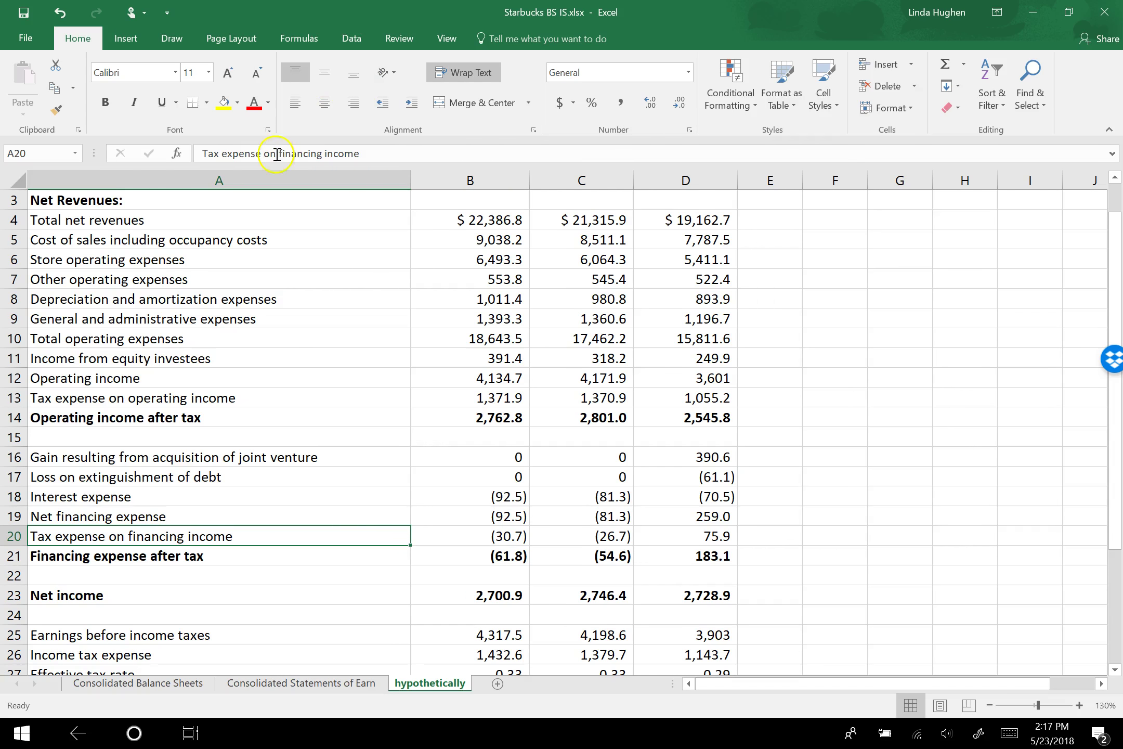
Relabel A20 as 'Tax expense (benefit) on financing income'
left_click(265, 152)
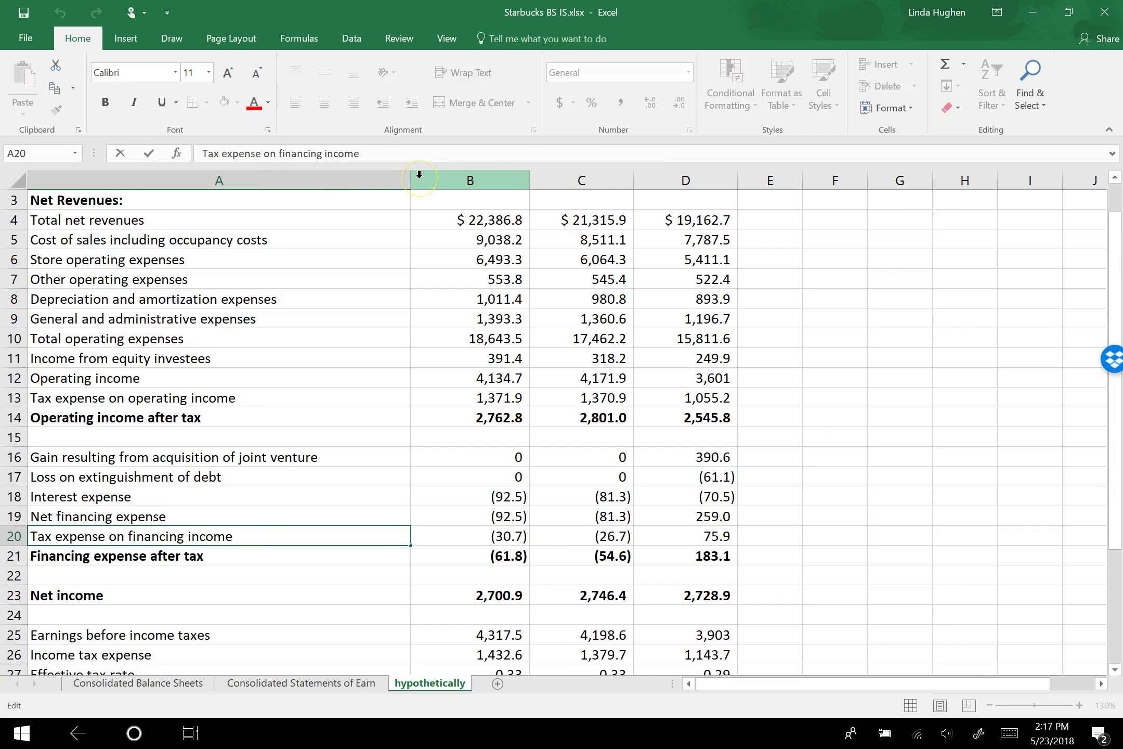
type("(benefit)")
key("Return")
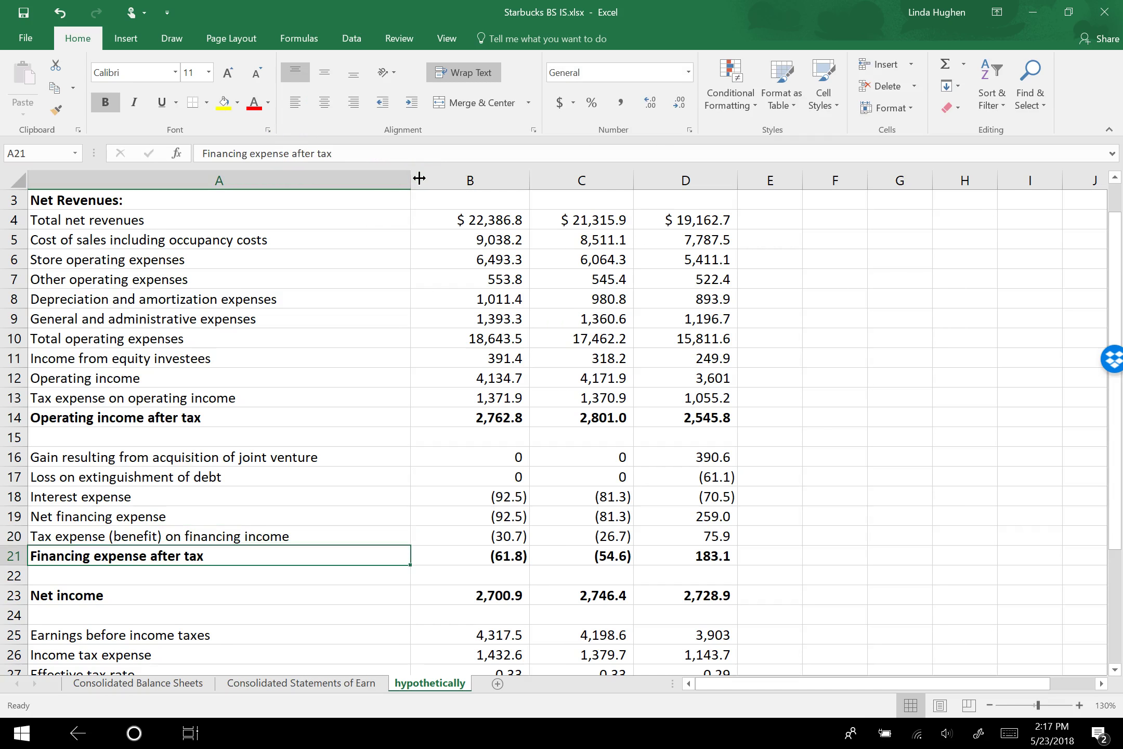
key("Up")
key("Right")
key("Right")
key("Right")
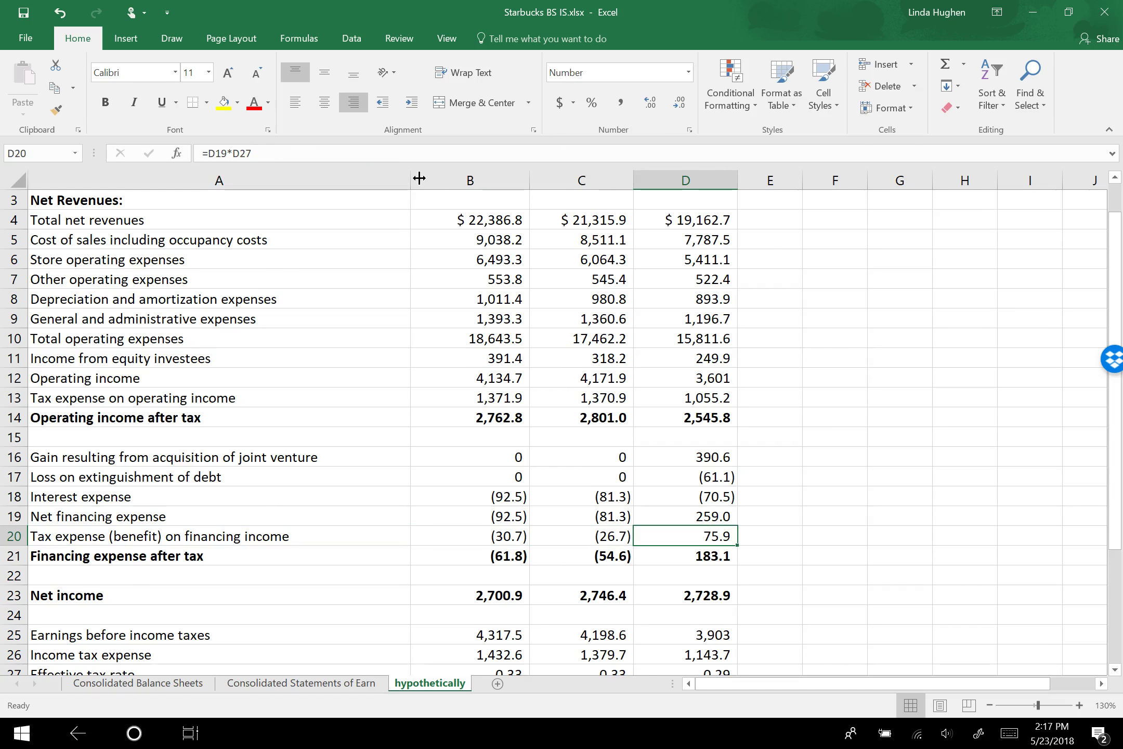
key("Down")
key("Left")
key("Left")
key("Left")
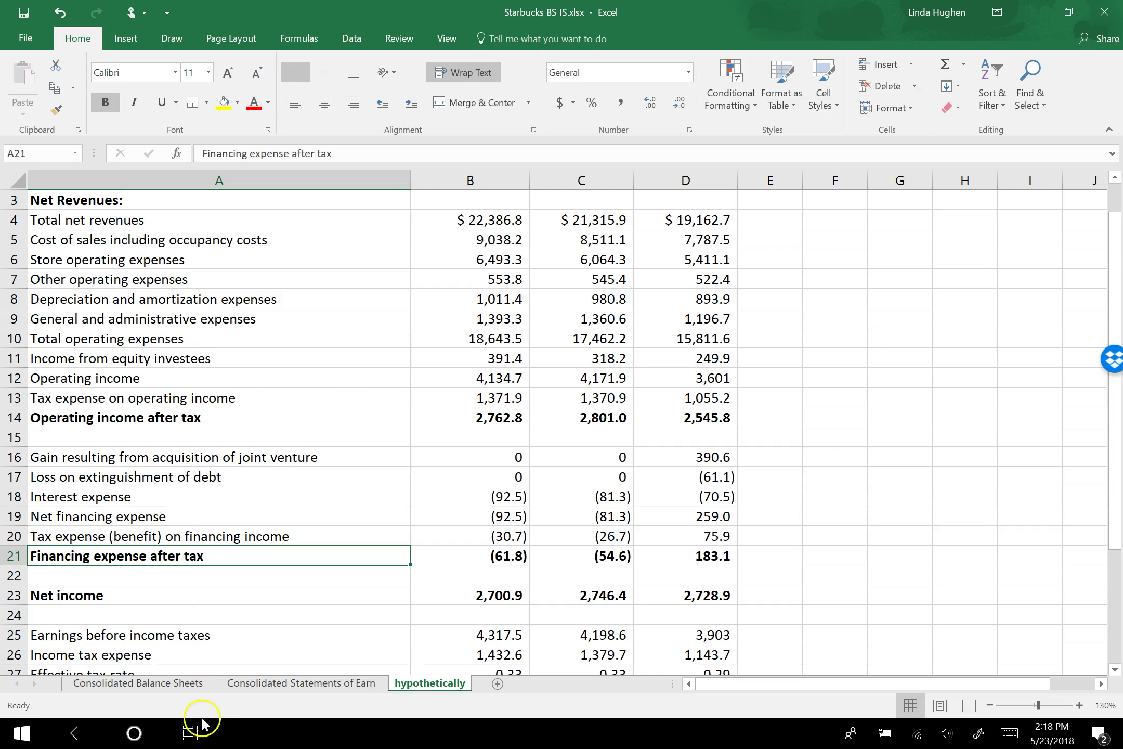
Switch from Excel to the Screencast-O-Matic window using Task View
left_click(189, 732)
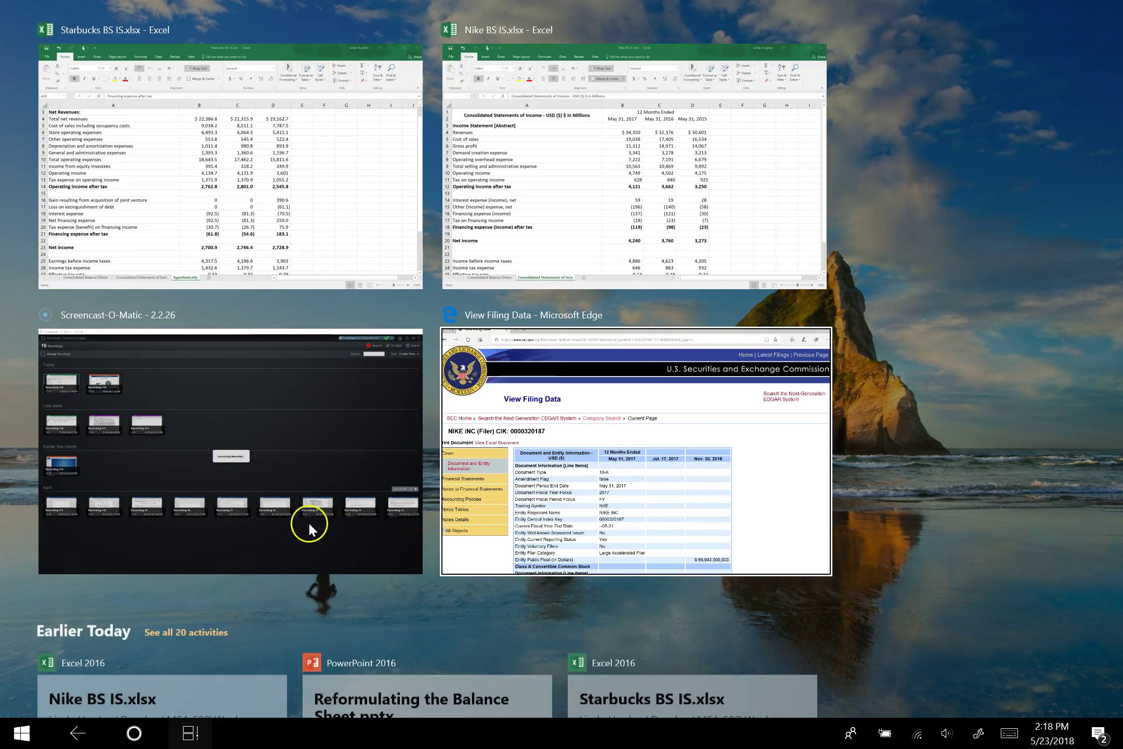
left_click(343, 401)
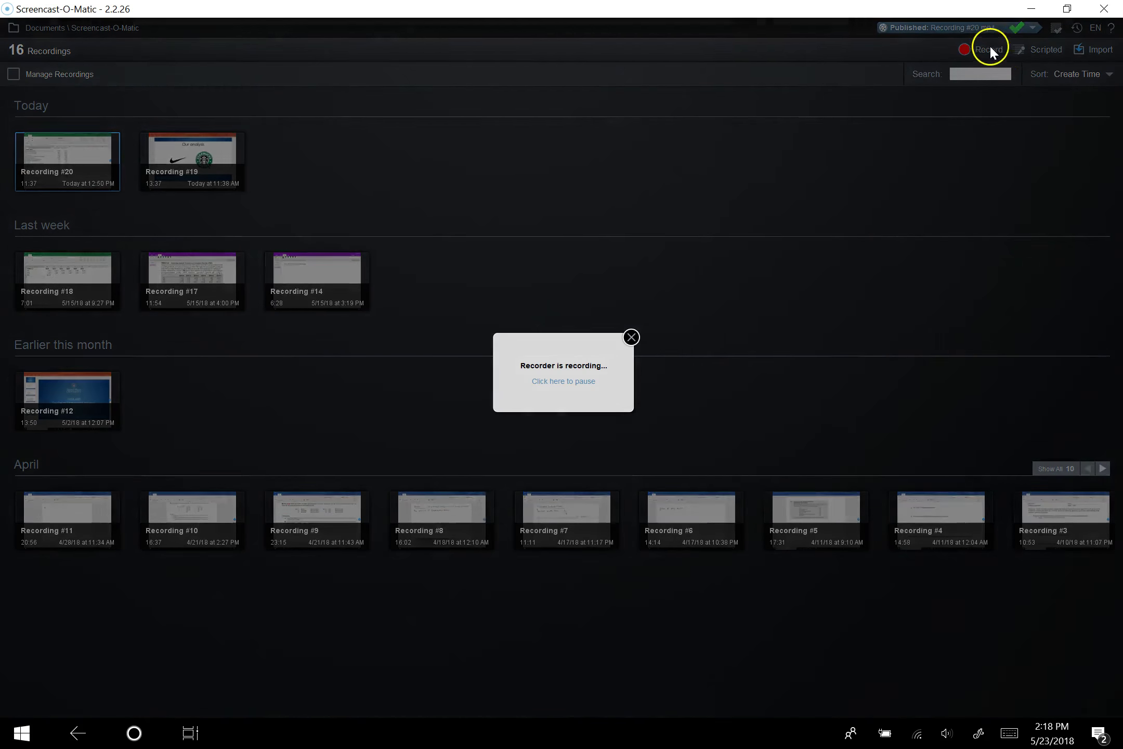